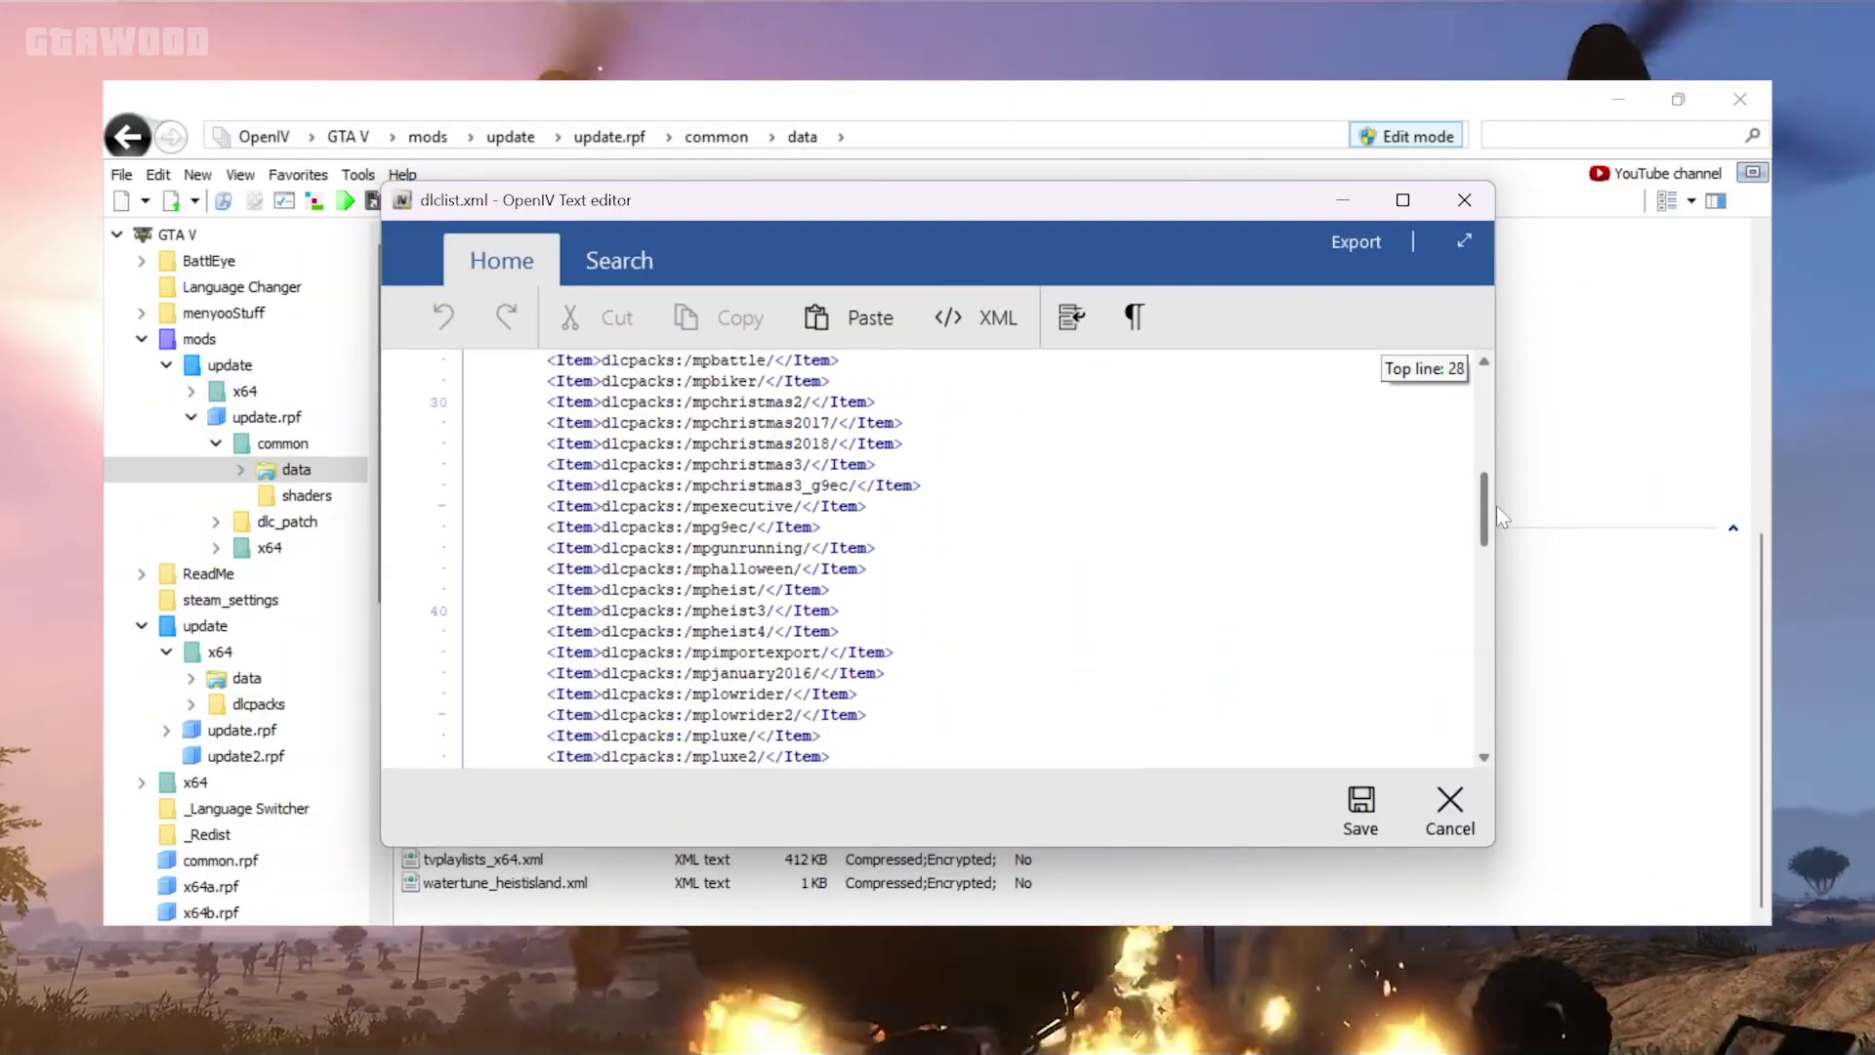
Scroll the DLC List Auto Installer page and highlight its title.
left_click_drag(1484, 635, 1484, 706)
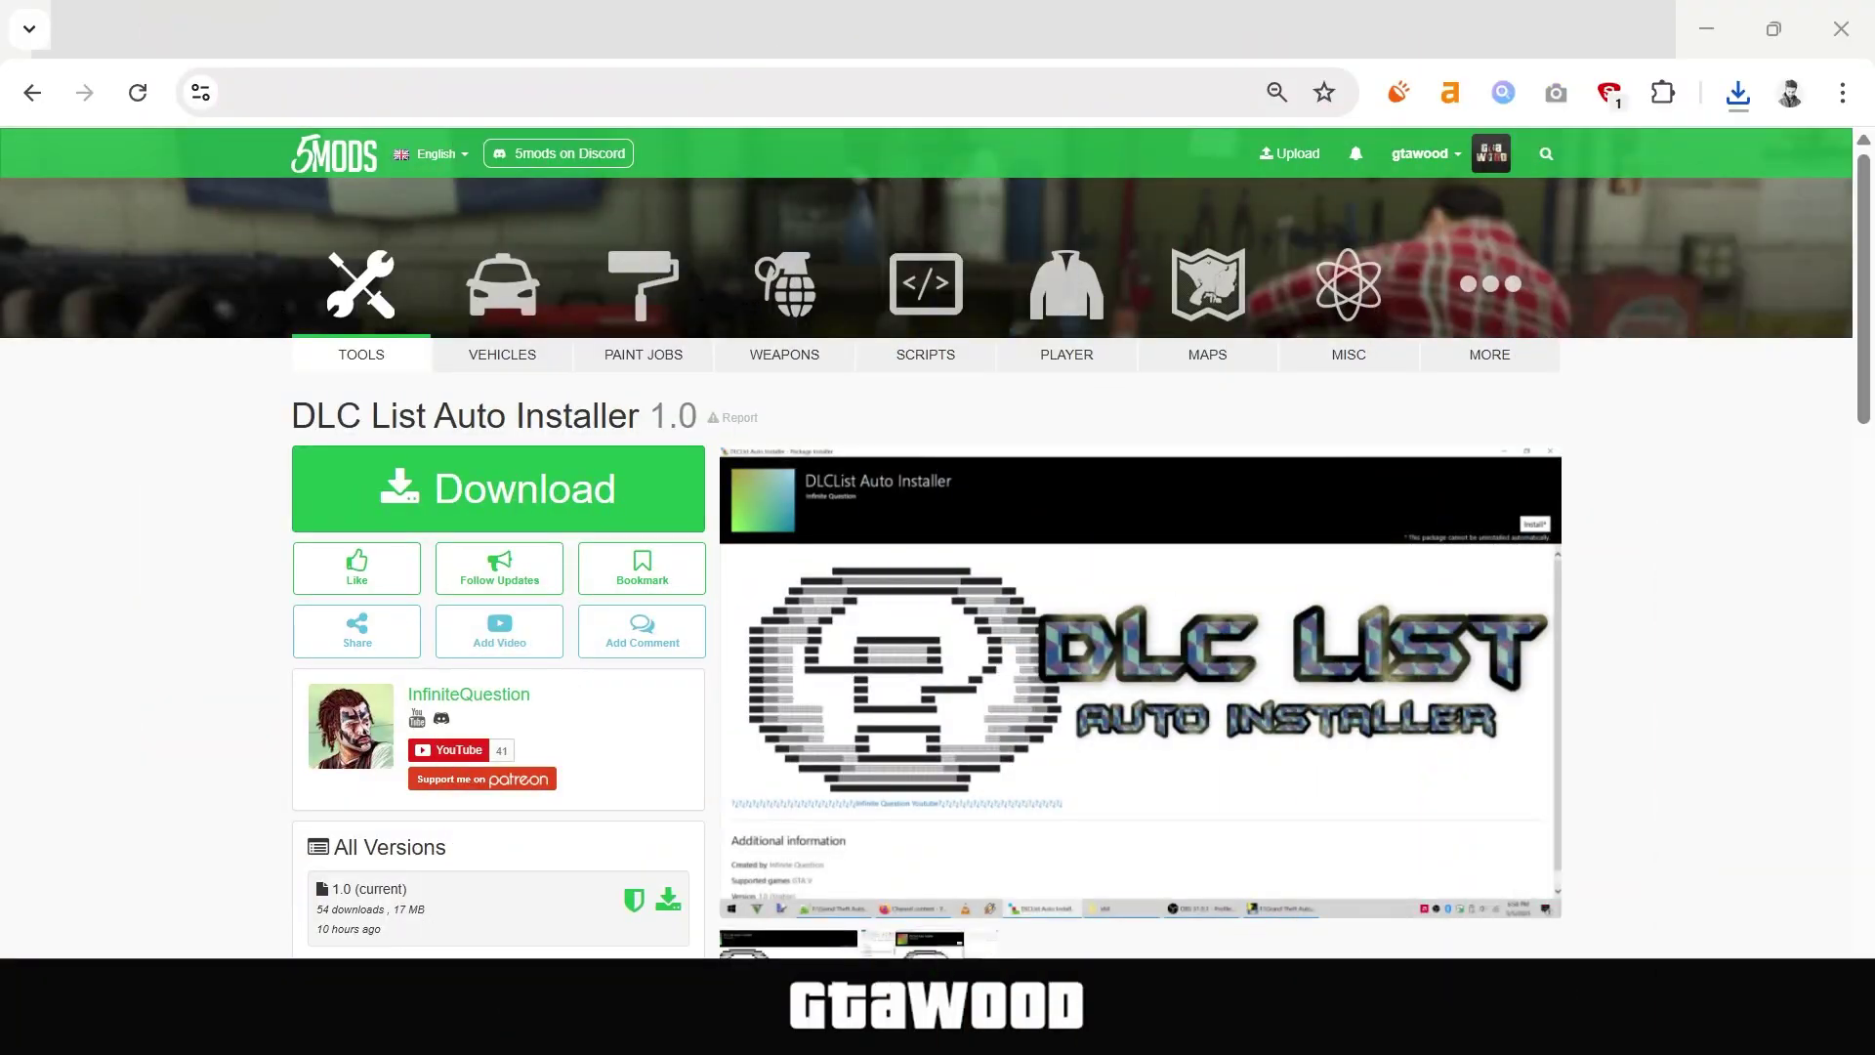
left_click_drag(291, 416, 641, 416)
left_click(640, 416)
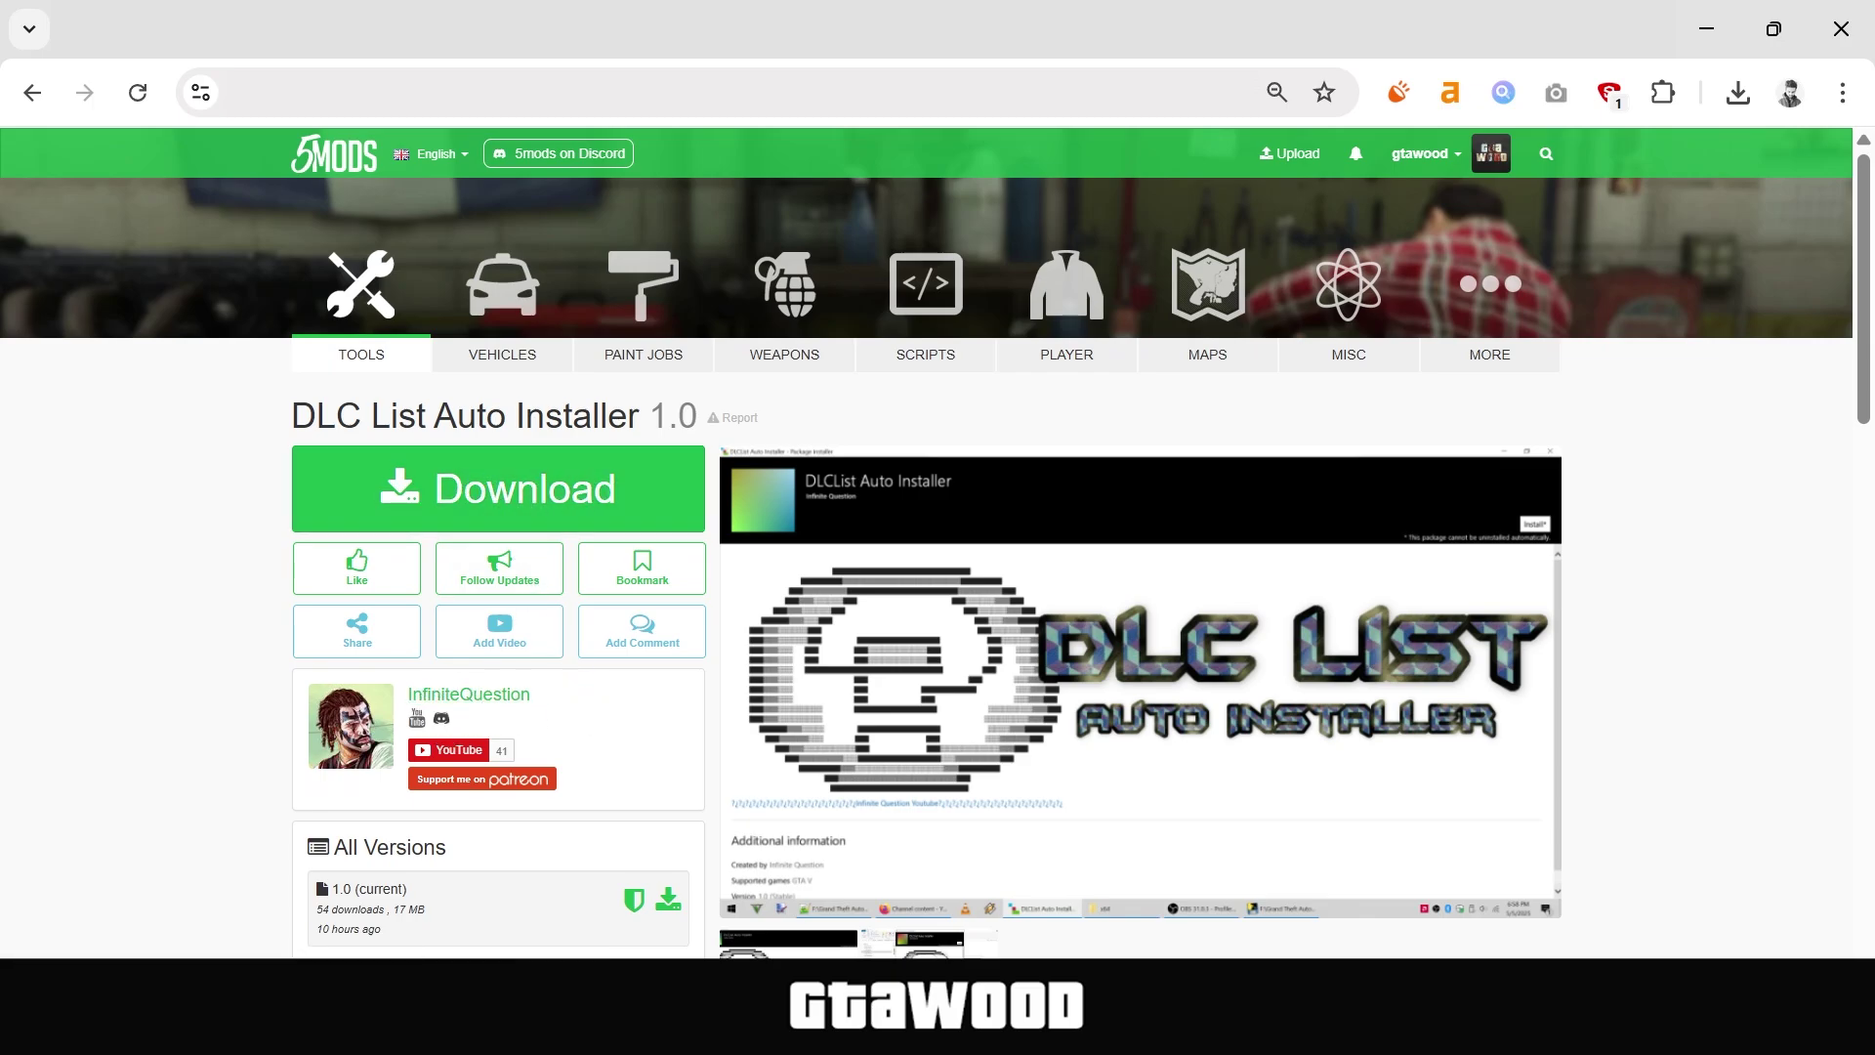
Subscribe to the mod author's YouTube channel, then go back to the DLC List Auto Installer page.
left_click(417, 723)
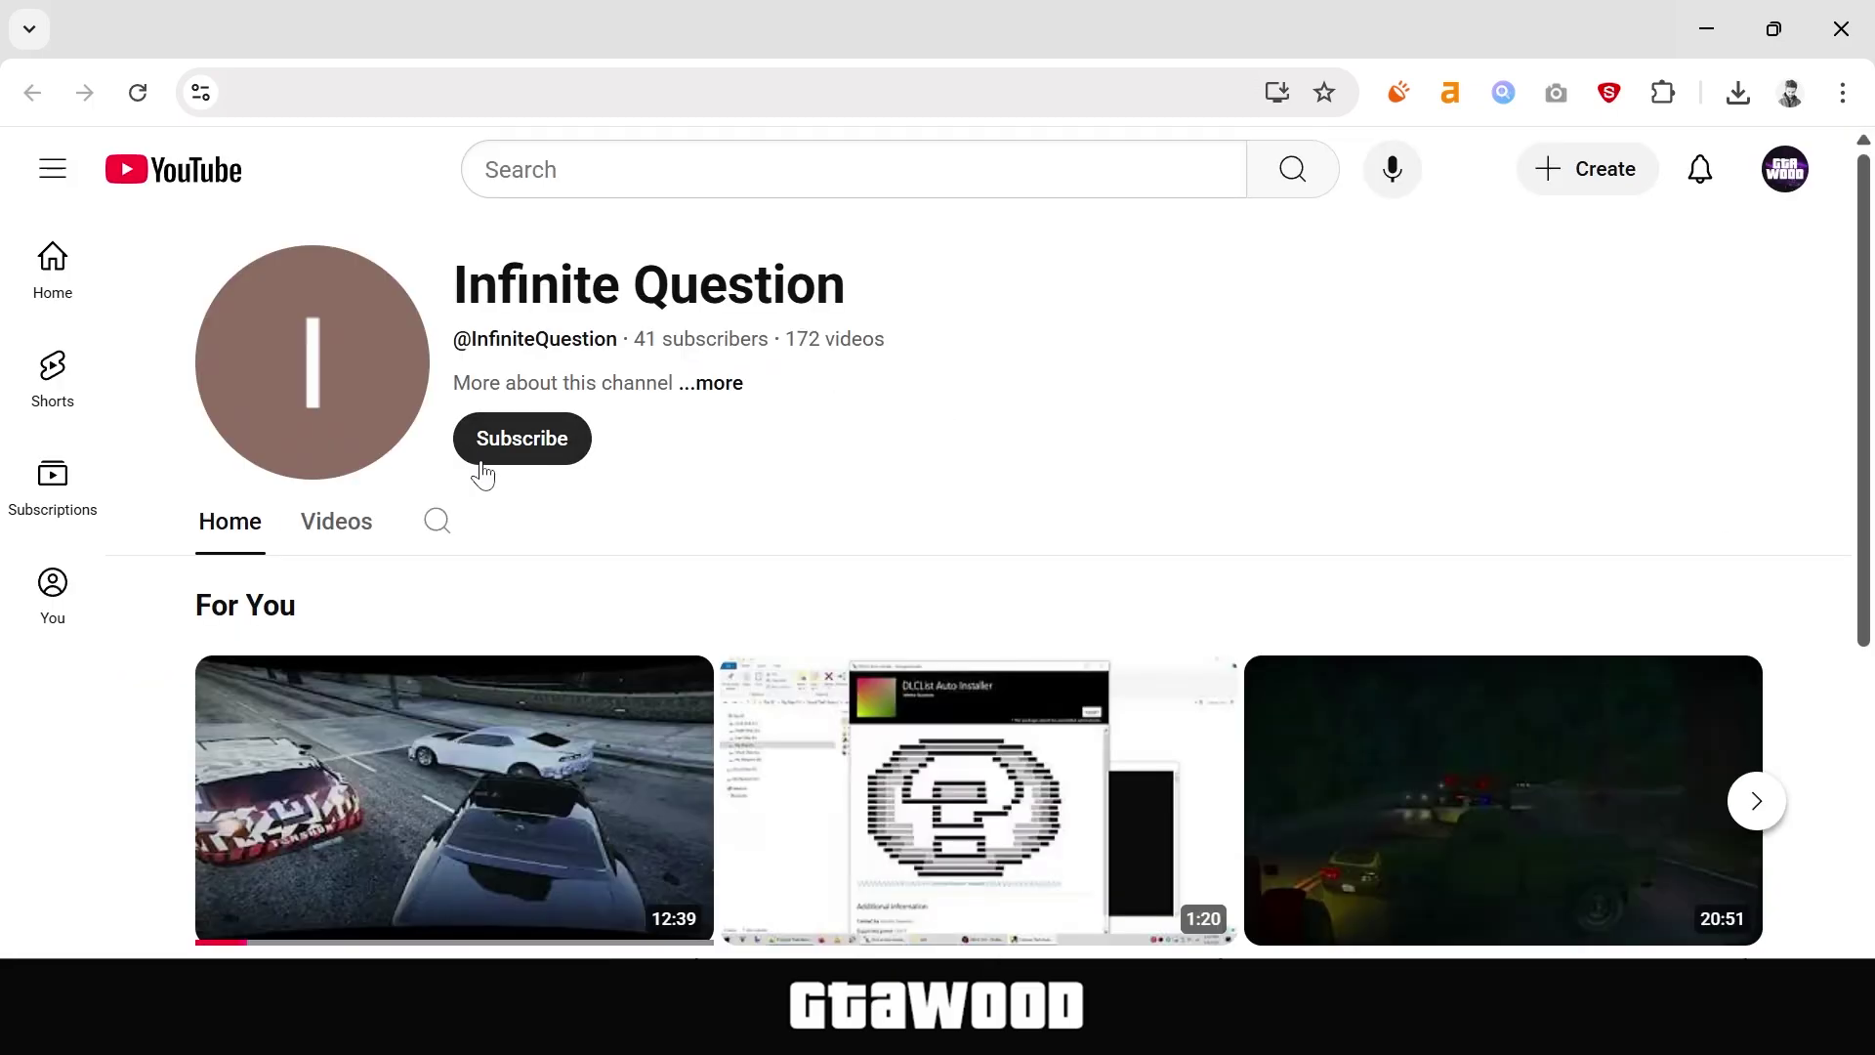
left_click(506, 445)
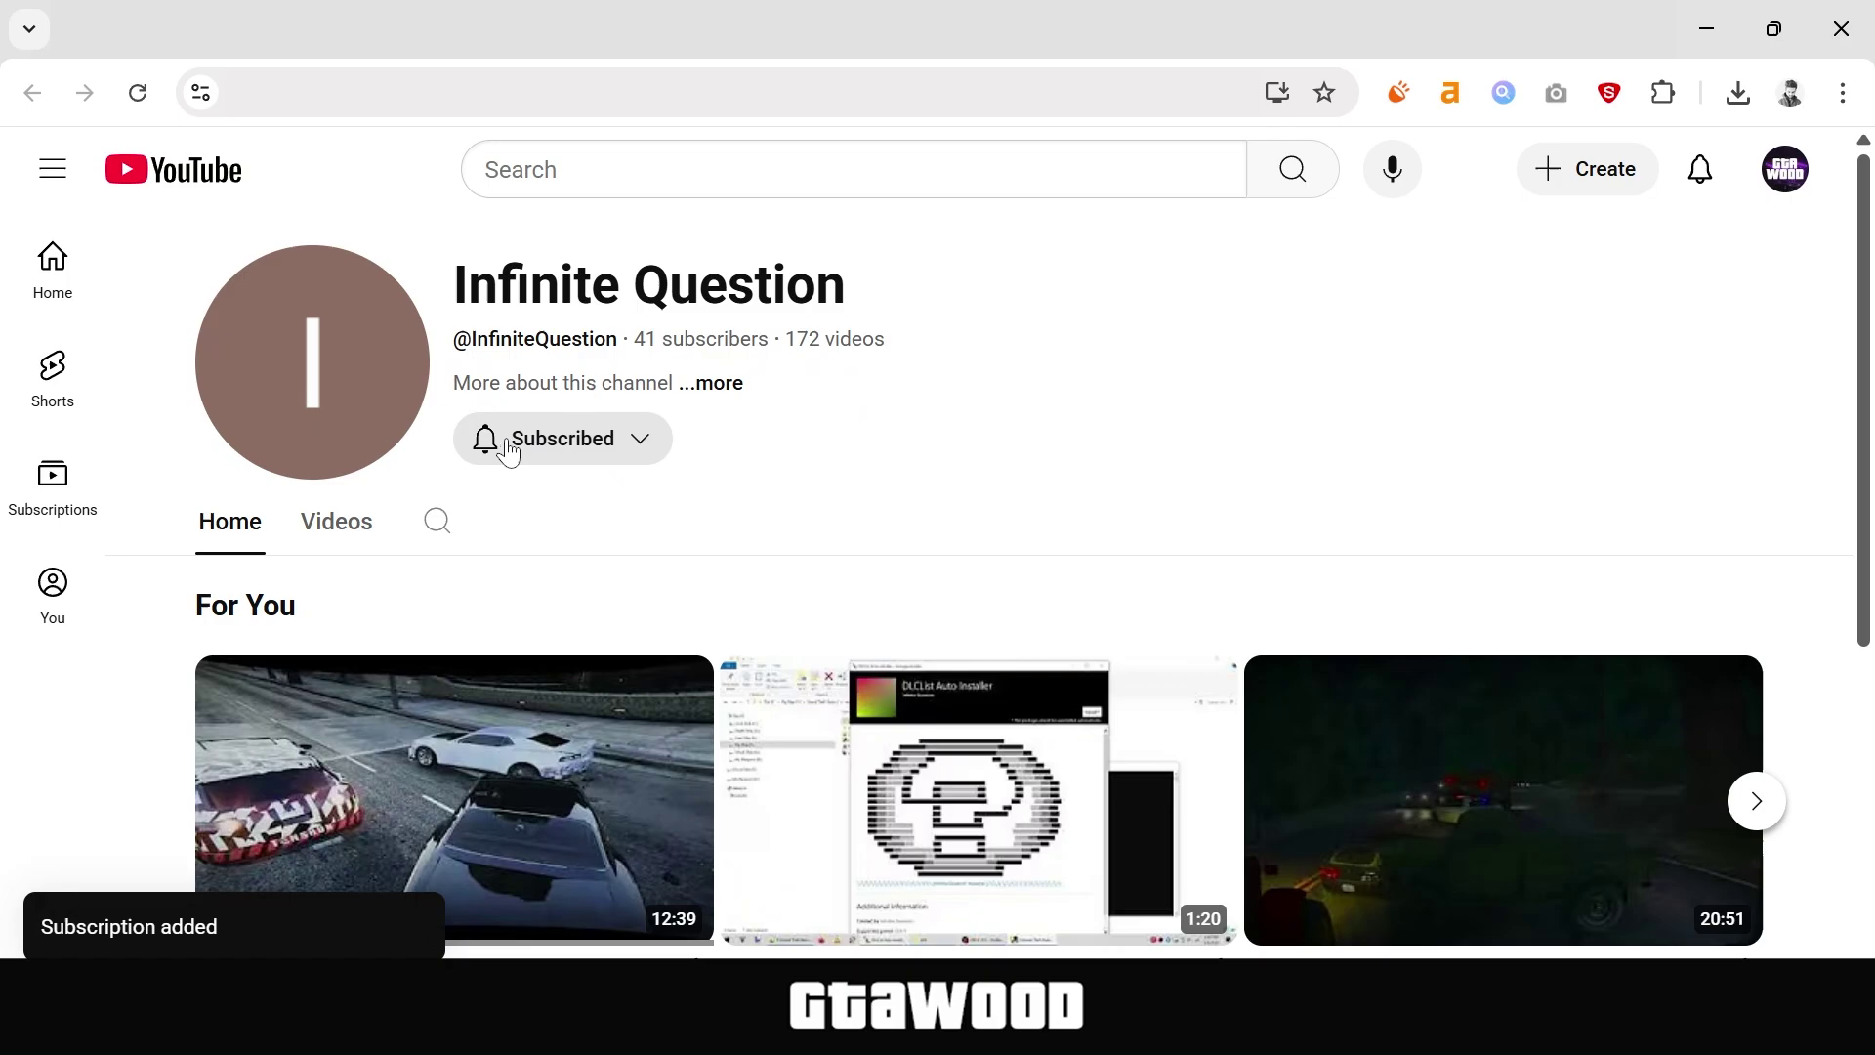
key("alt+Left")
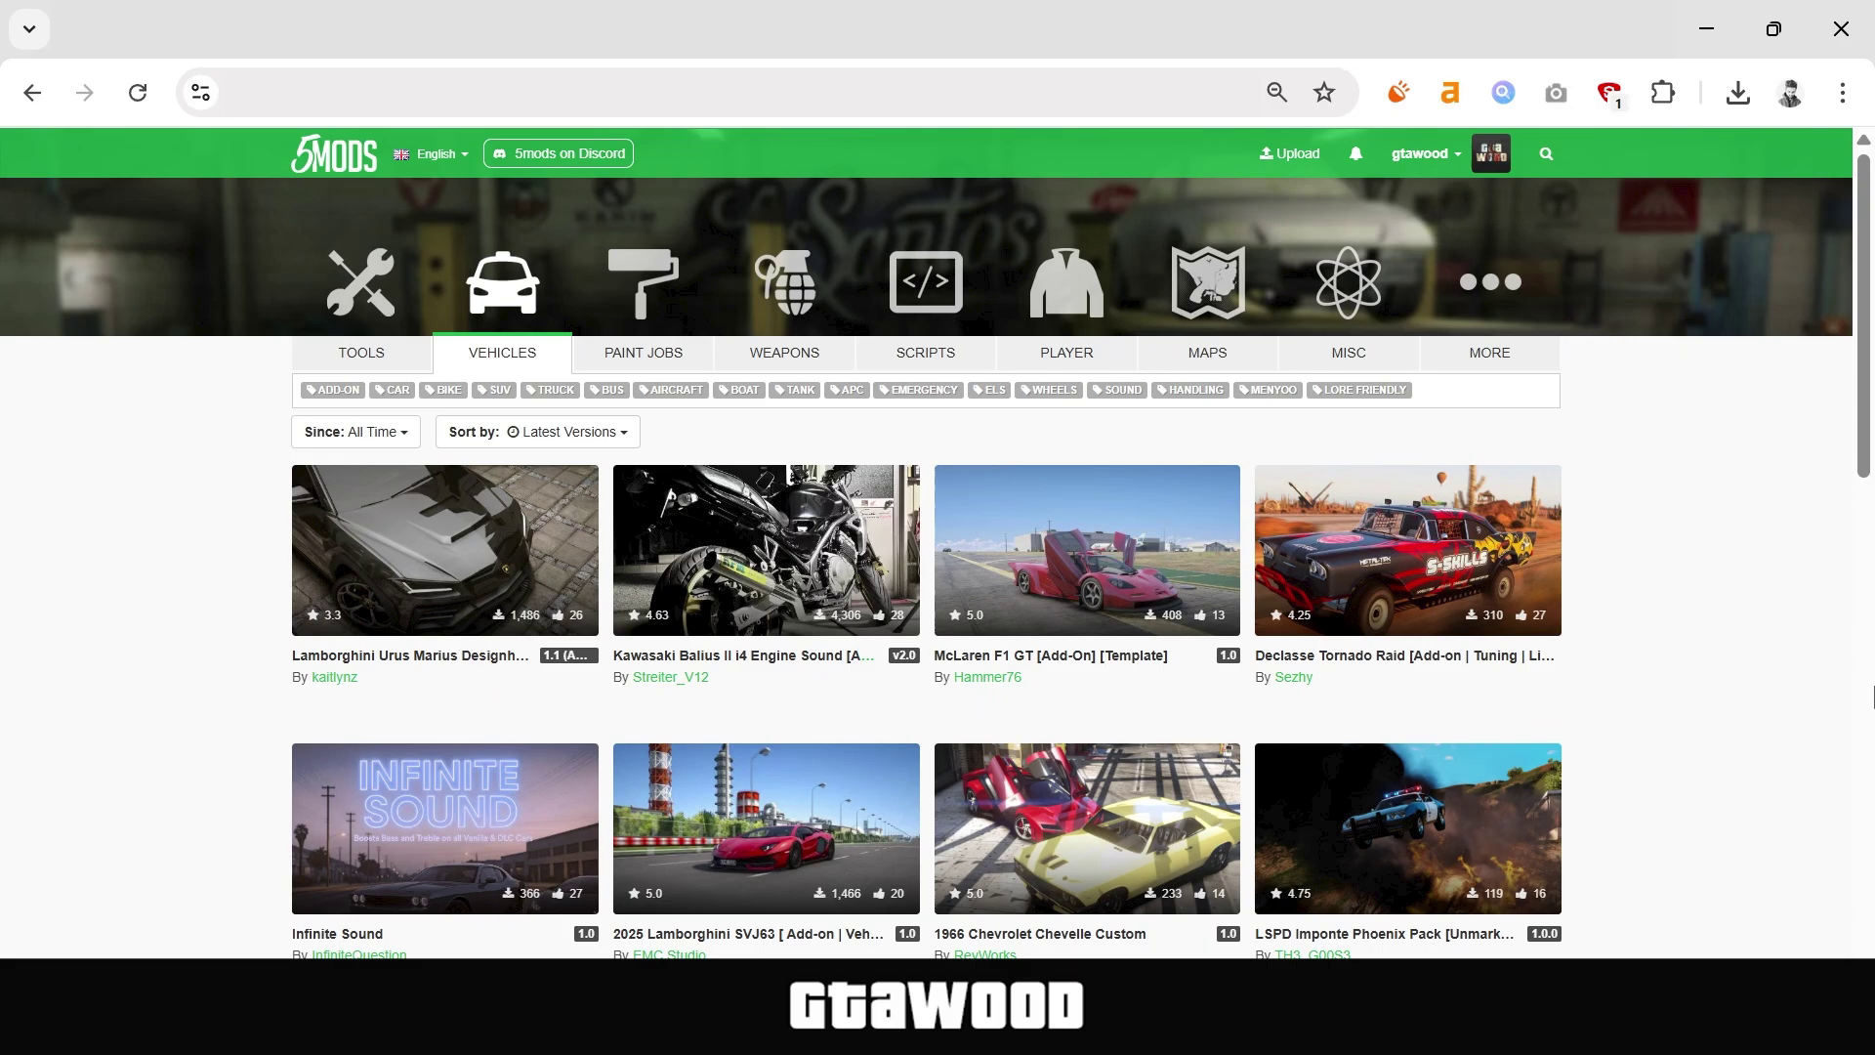
Browse the Vehicles listings, highlighting the [Add-on tag in a vehicle title.
scroll(1871, 696, "down", 3)
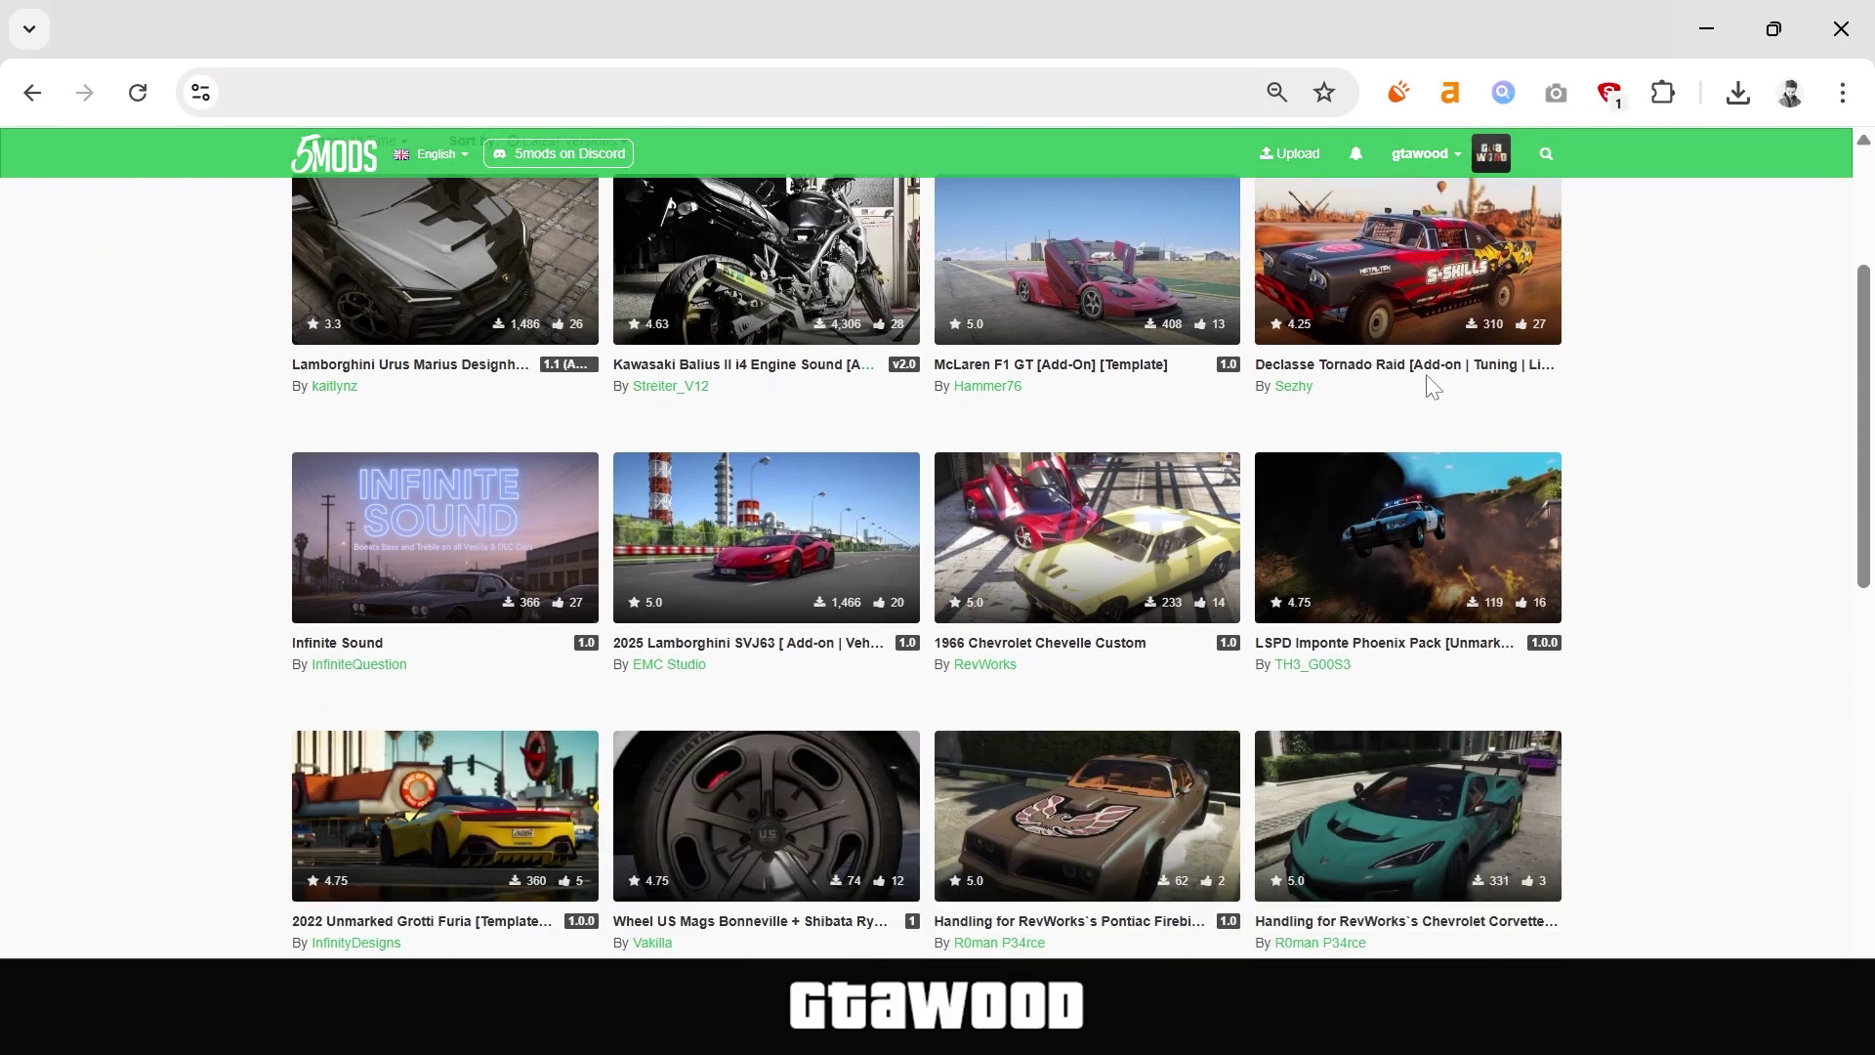
left_click_drag(1408, 364, 1463, 365)
left_click(1874, 920)
scroll(1659, 465, "up", 3)
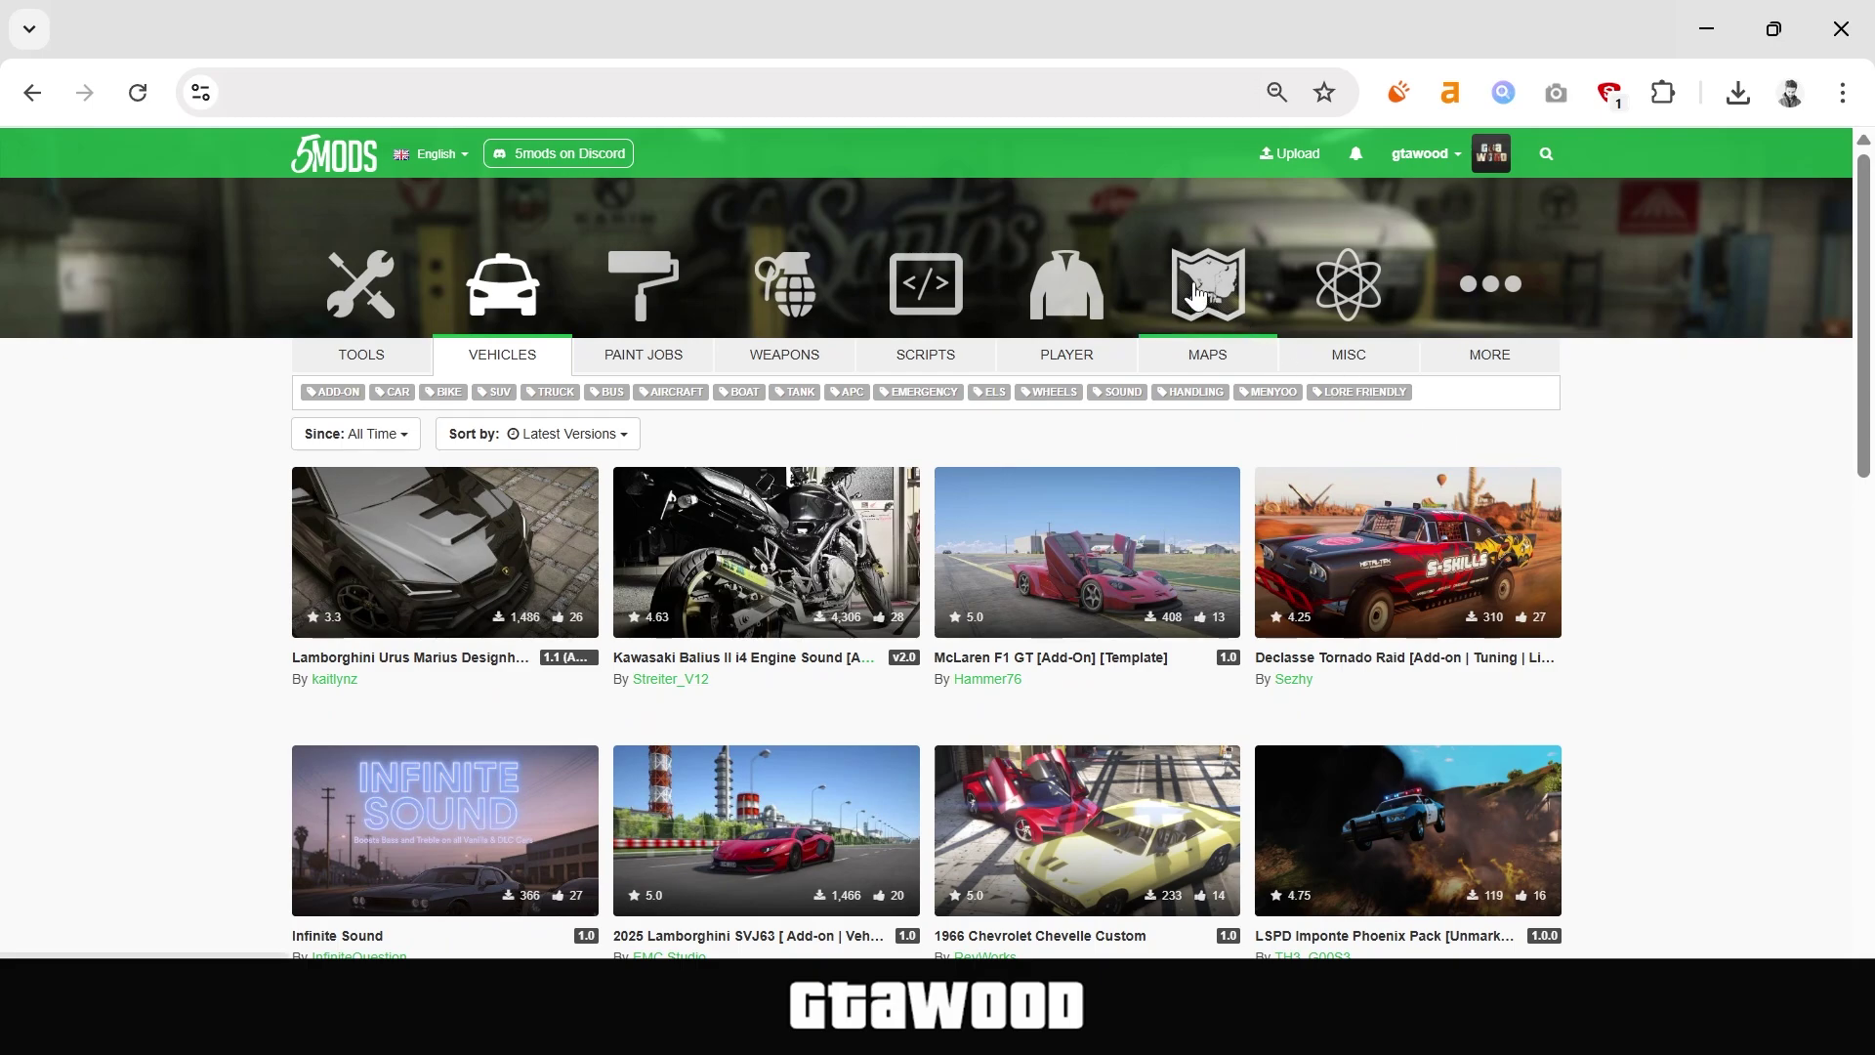
Open the GTA IV Burgershot Interior mod page from the Maps listings.
left_click(1213, 310)
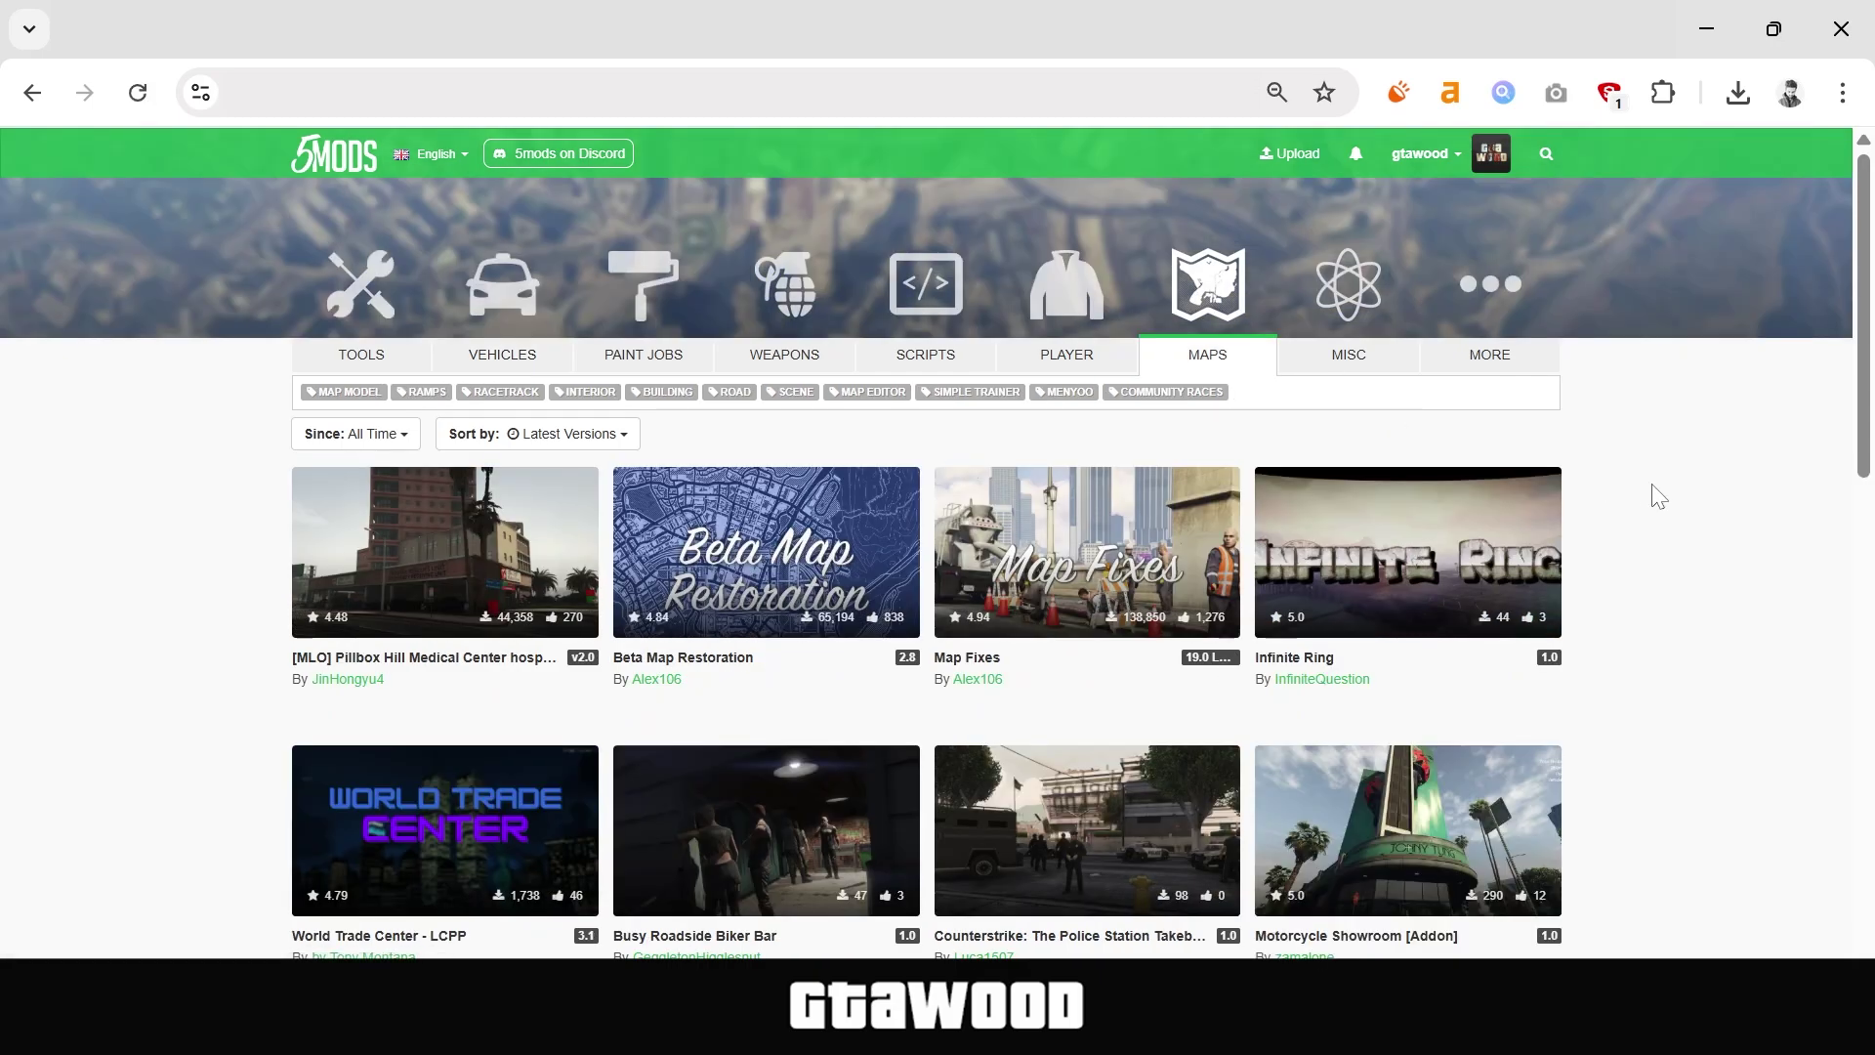
left_click_drag(1867, 376, 1870, 691)
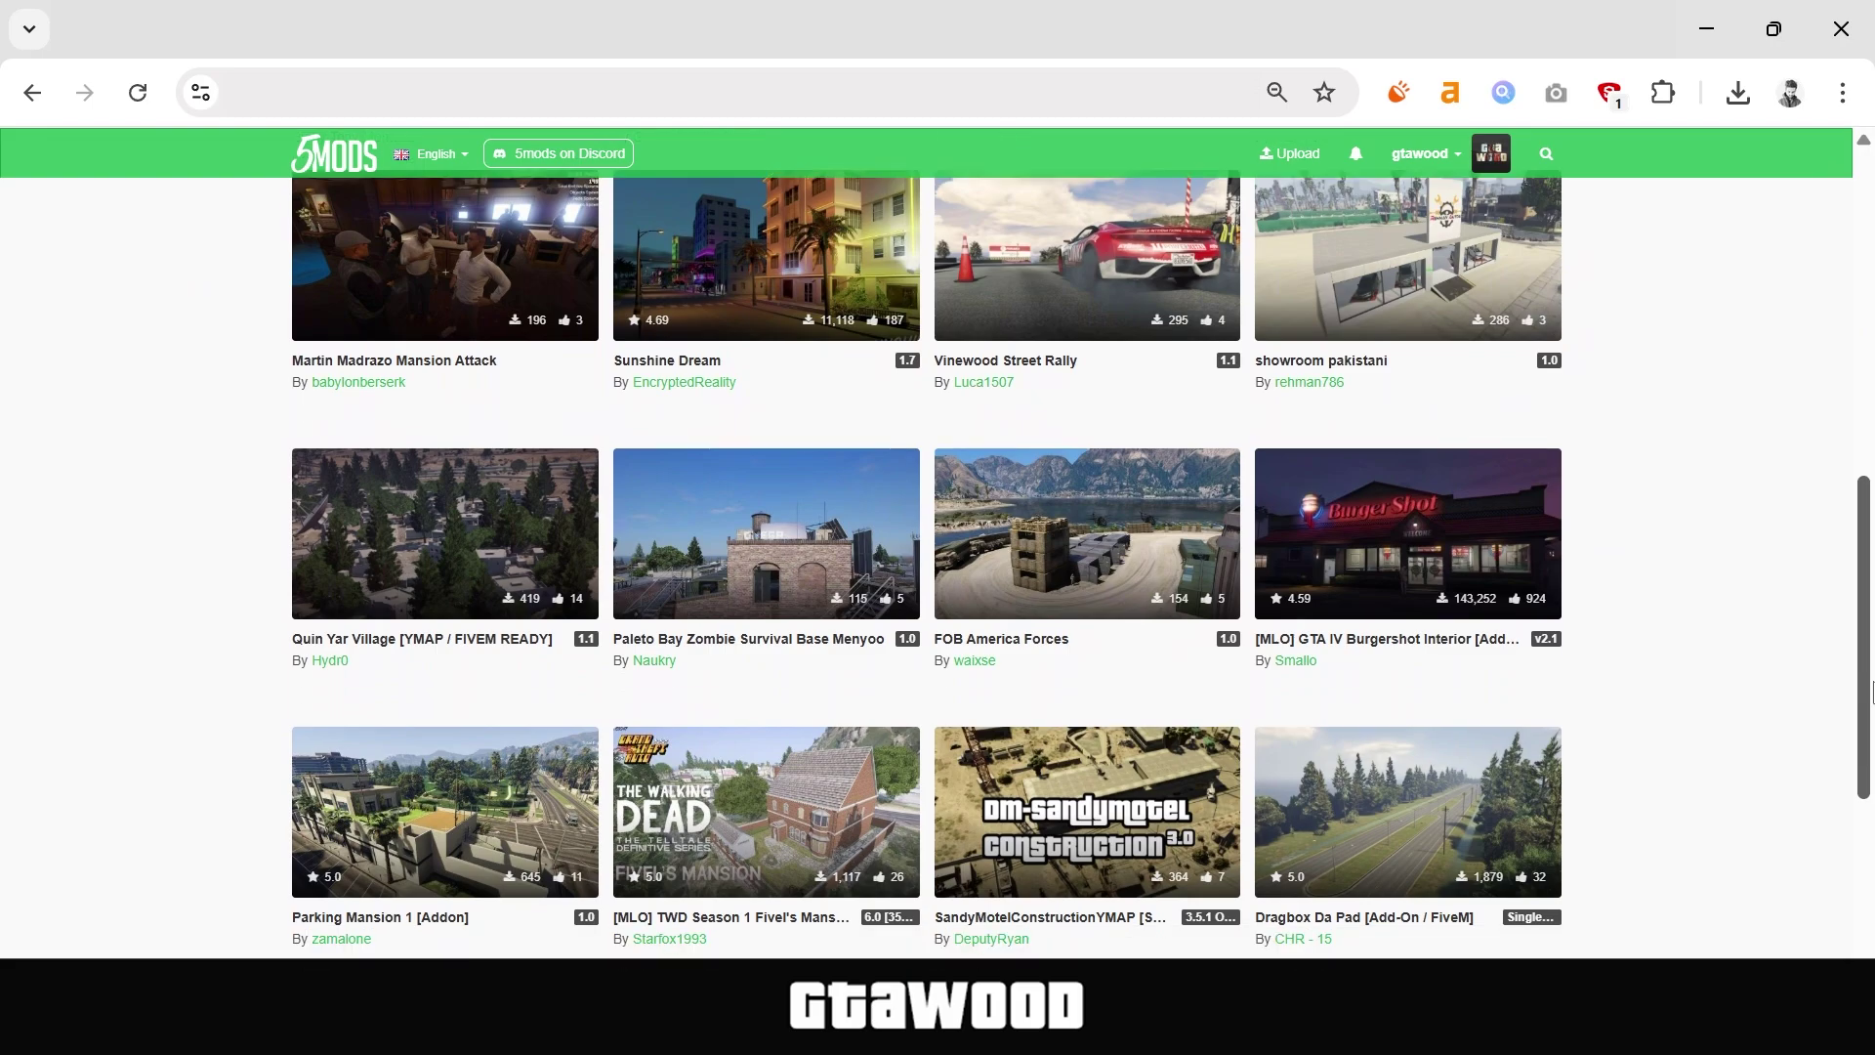
left_click(1380, 567)
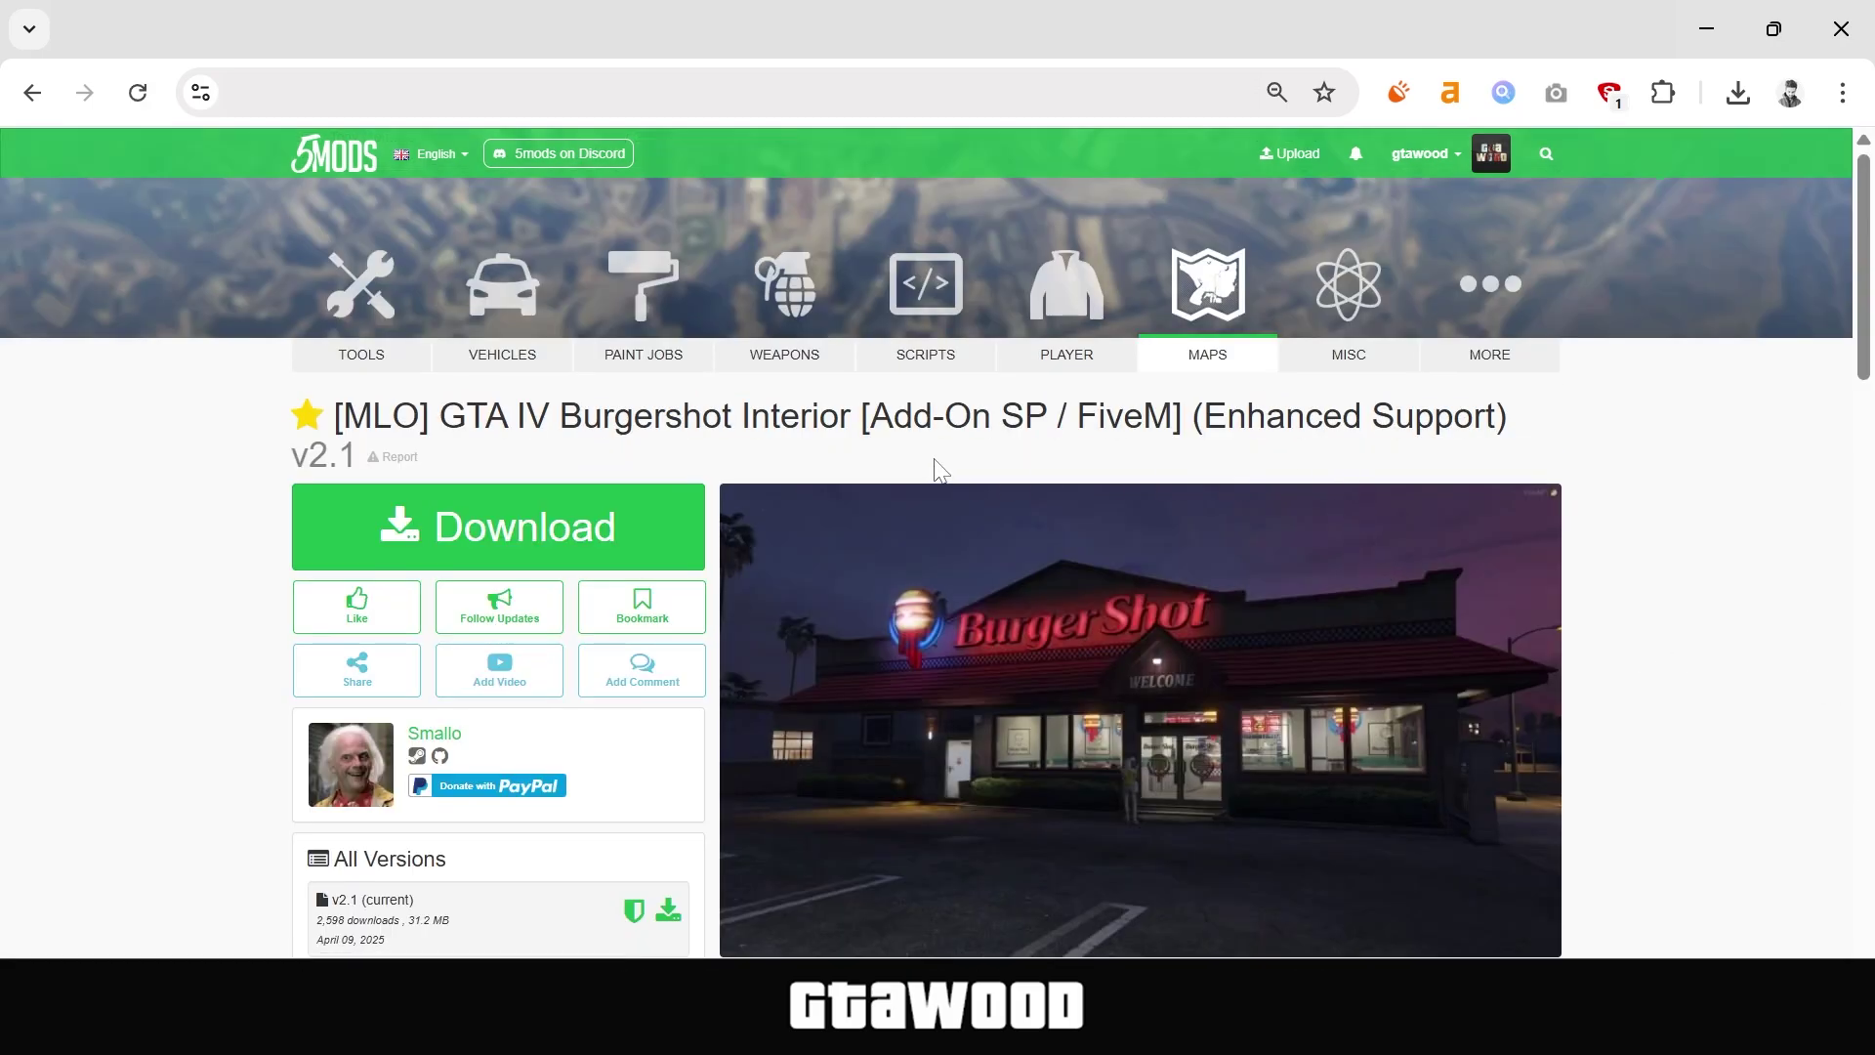
Highlight 'Add-On SP' and 'Enhanced Support' in the Burgershot Interior mod title.
left_click_drag(870, 416, 1047, 416)
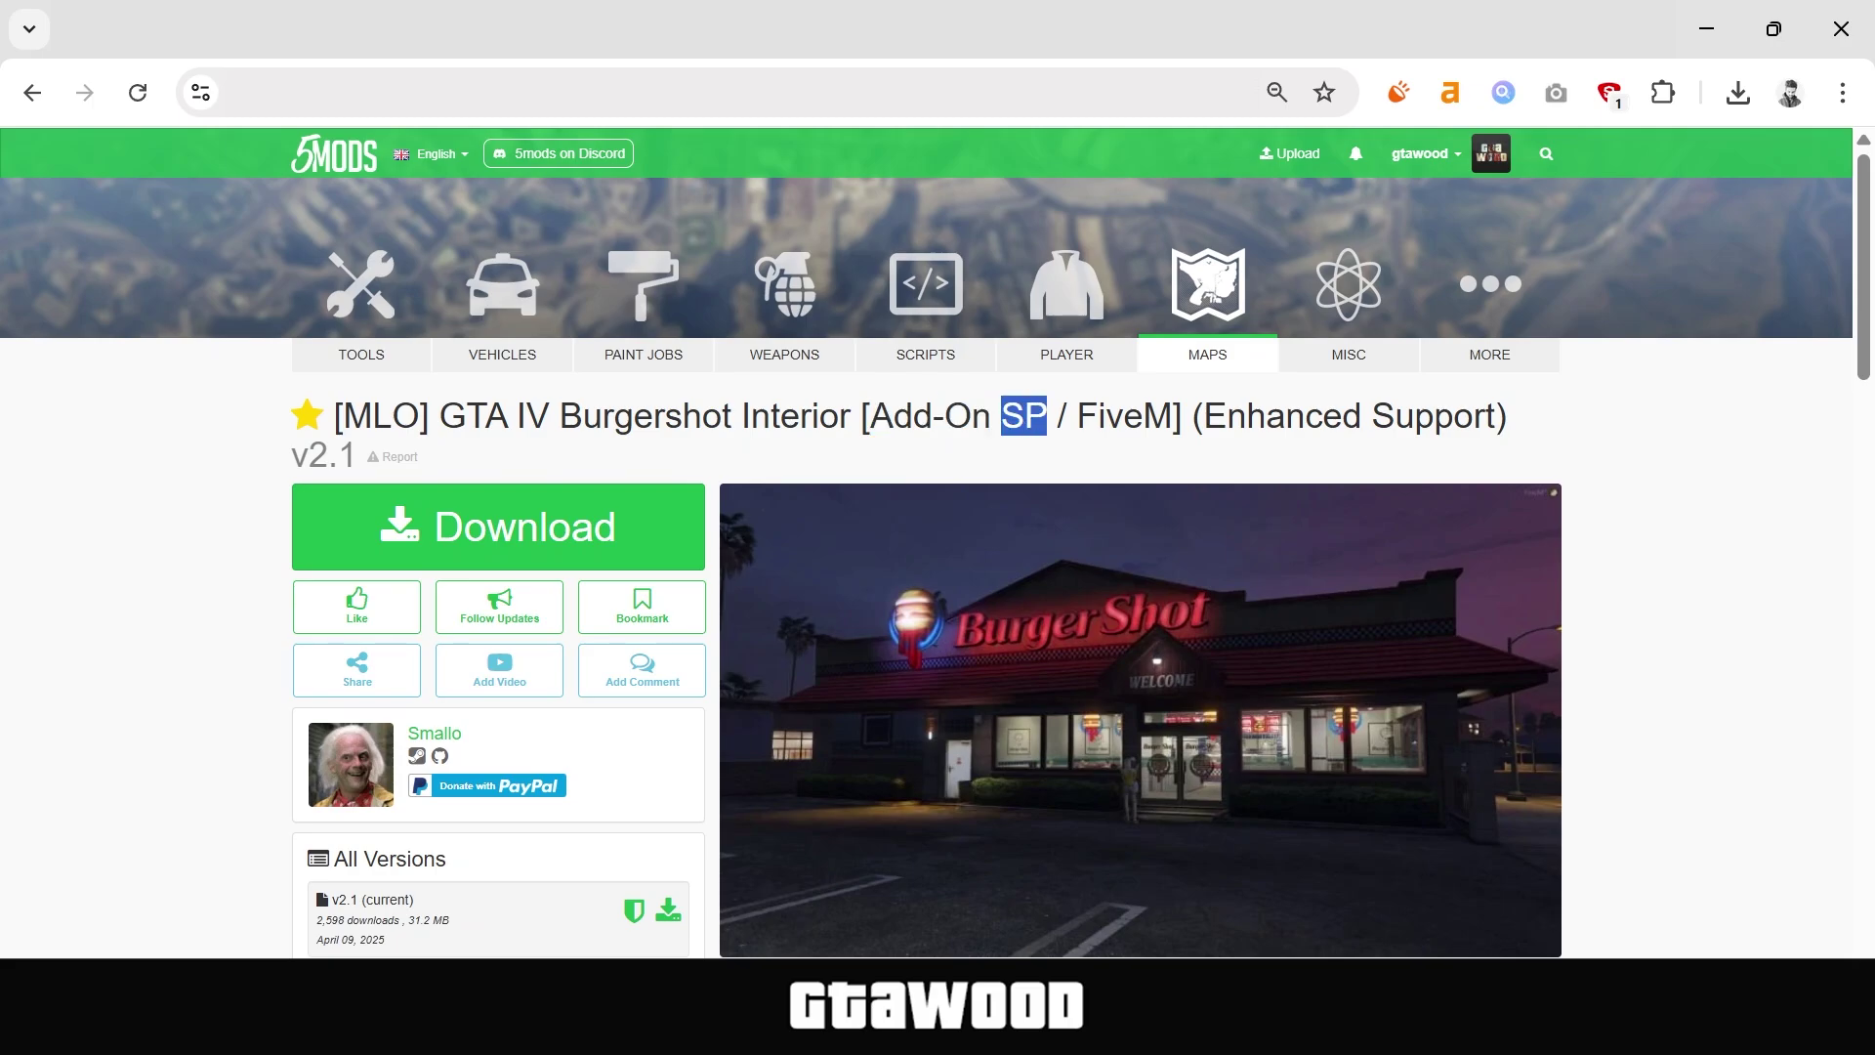
left_click(1218, 465)
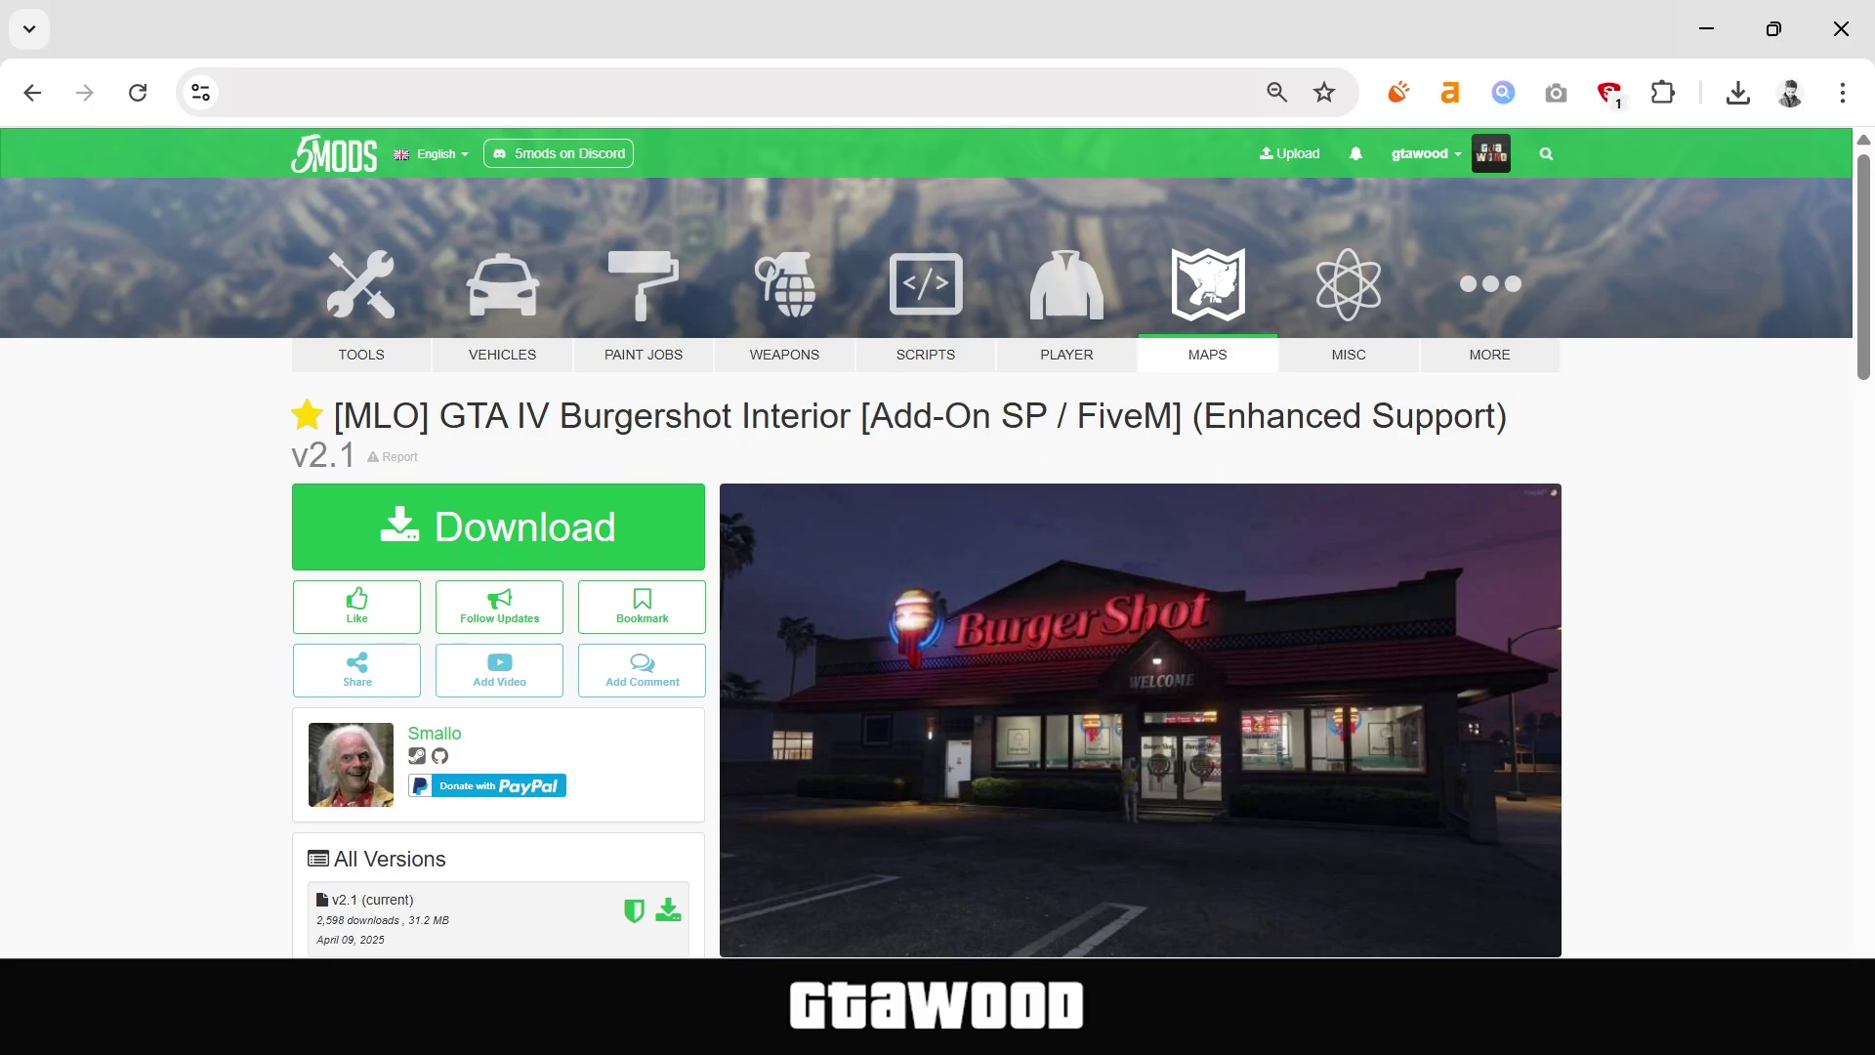
left_click_drag(1203, 416, 1496, 416)
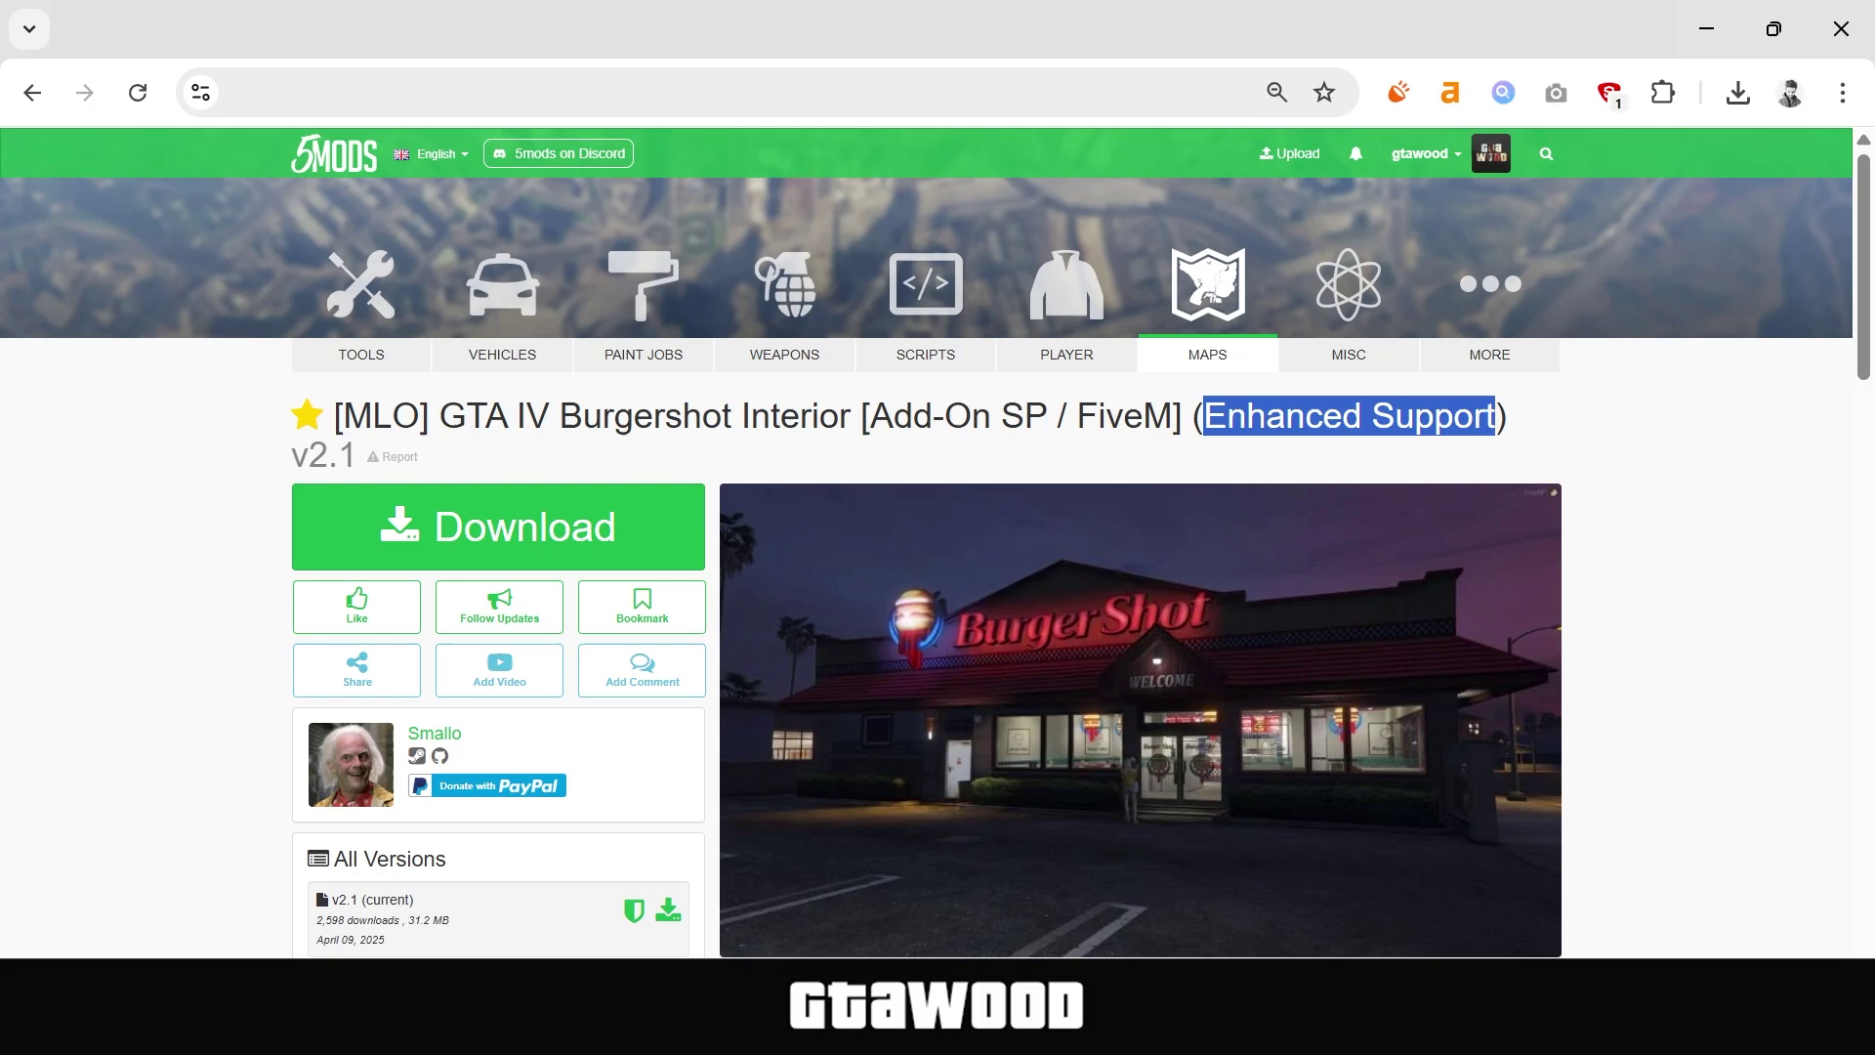
left_click(1551, 428)
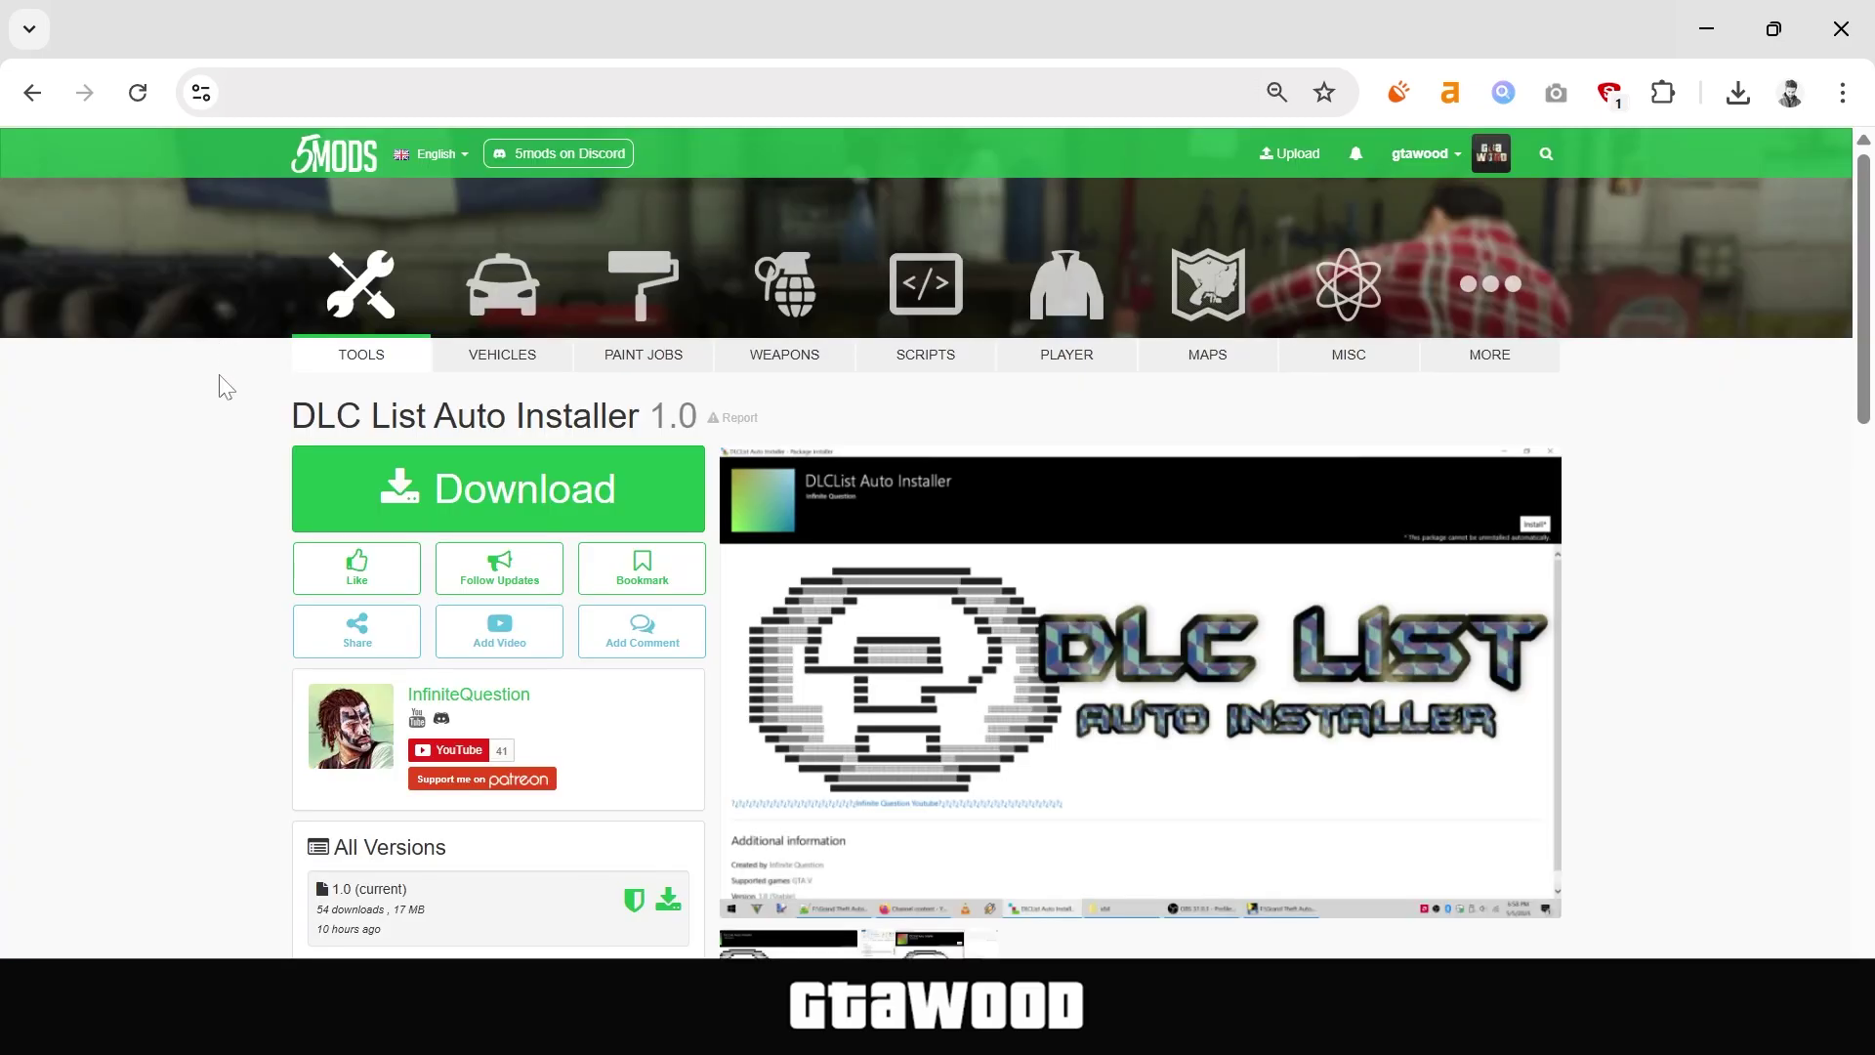
Select the 6ae2e5-DLCList and 66ab92-Burgershot_new folders in the mods folder.
left_click_drag(290, 418, 639, 418)
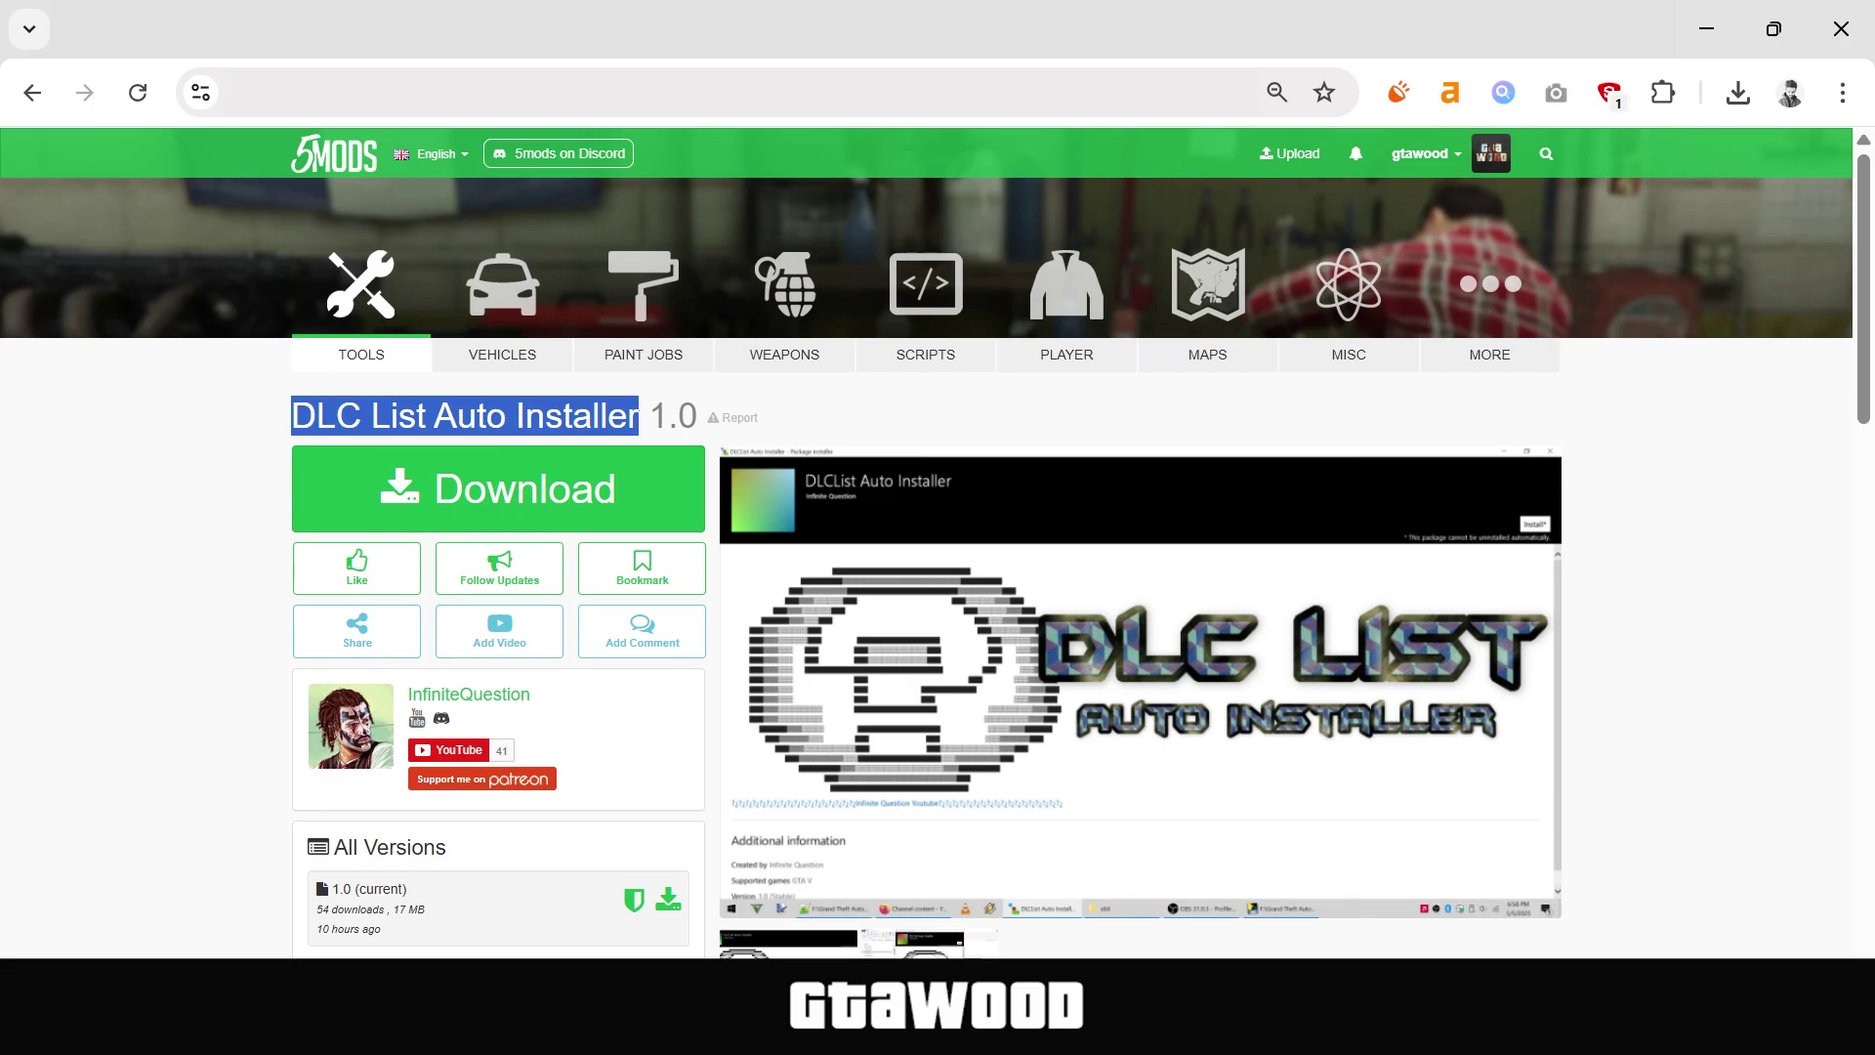
left_click(639, 418)
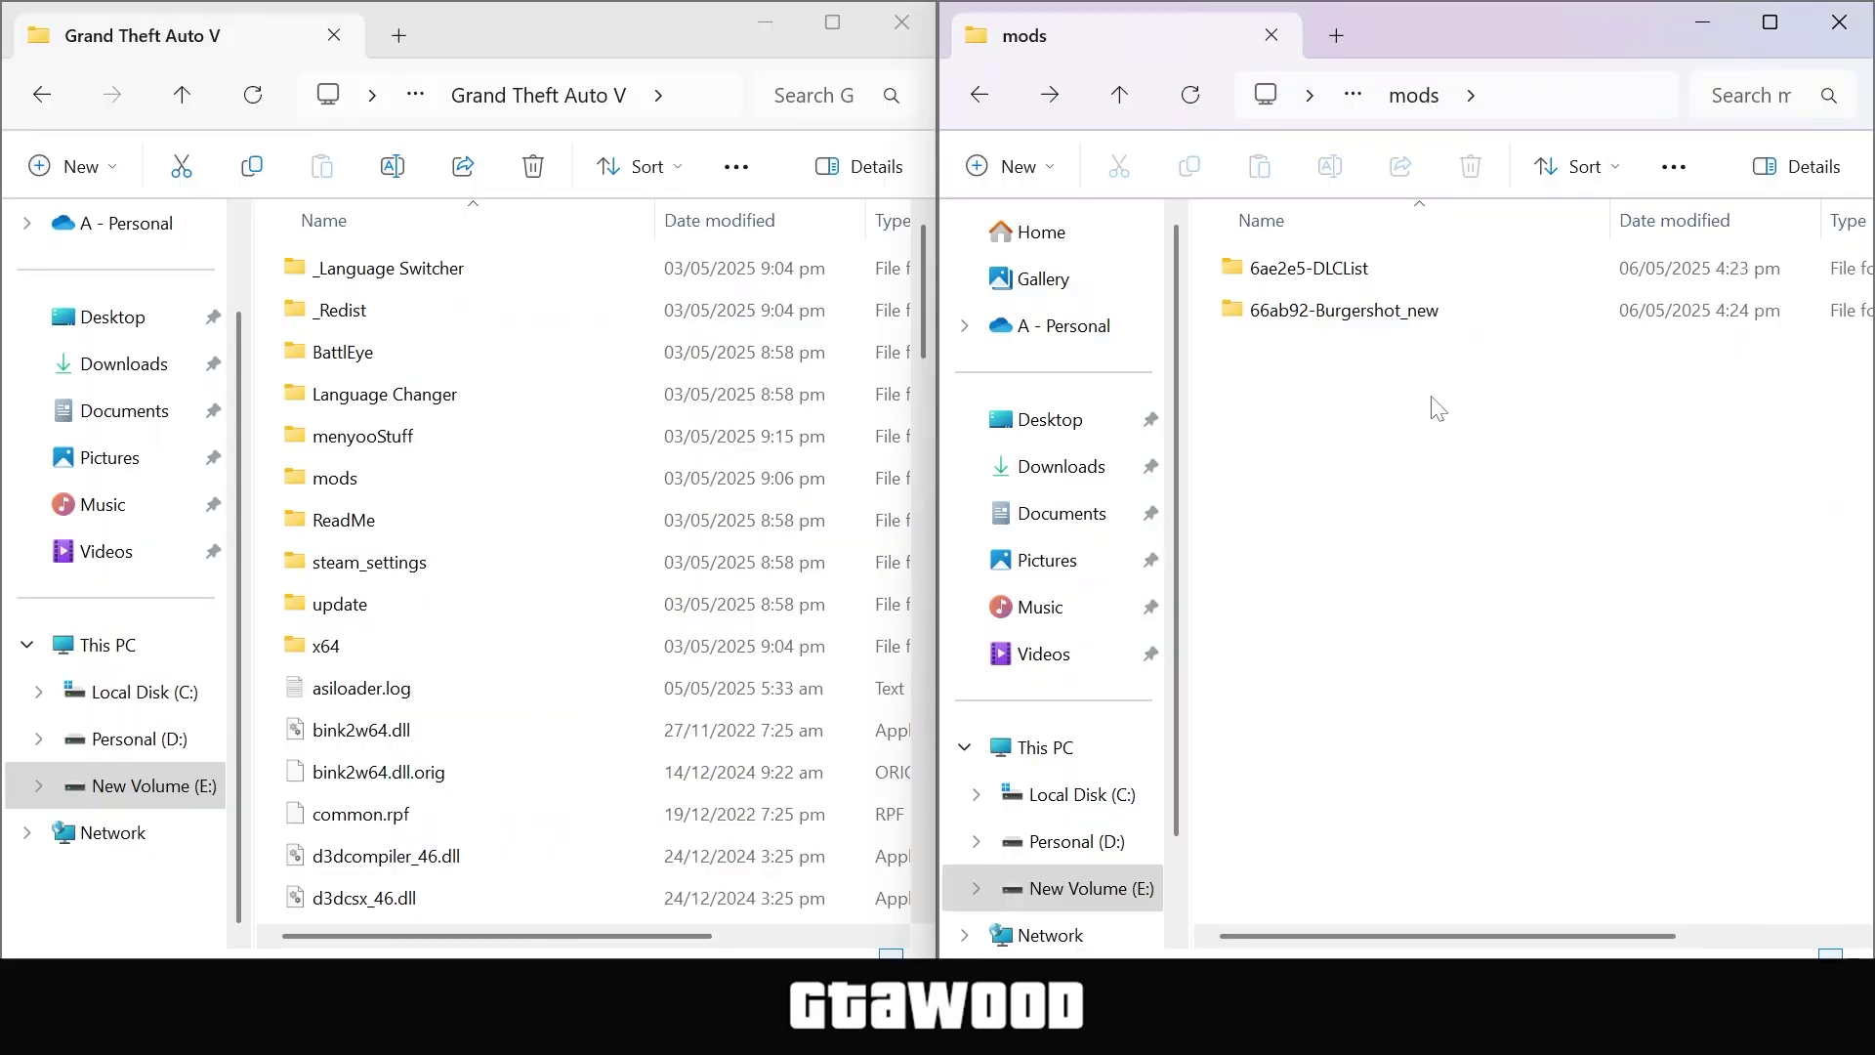
left_click_drag(1379, 396, 1221, 215)
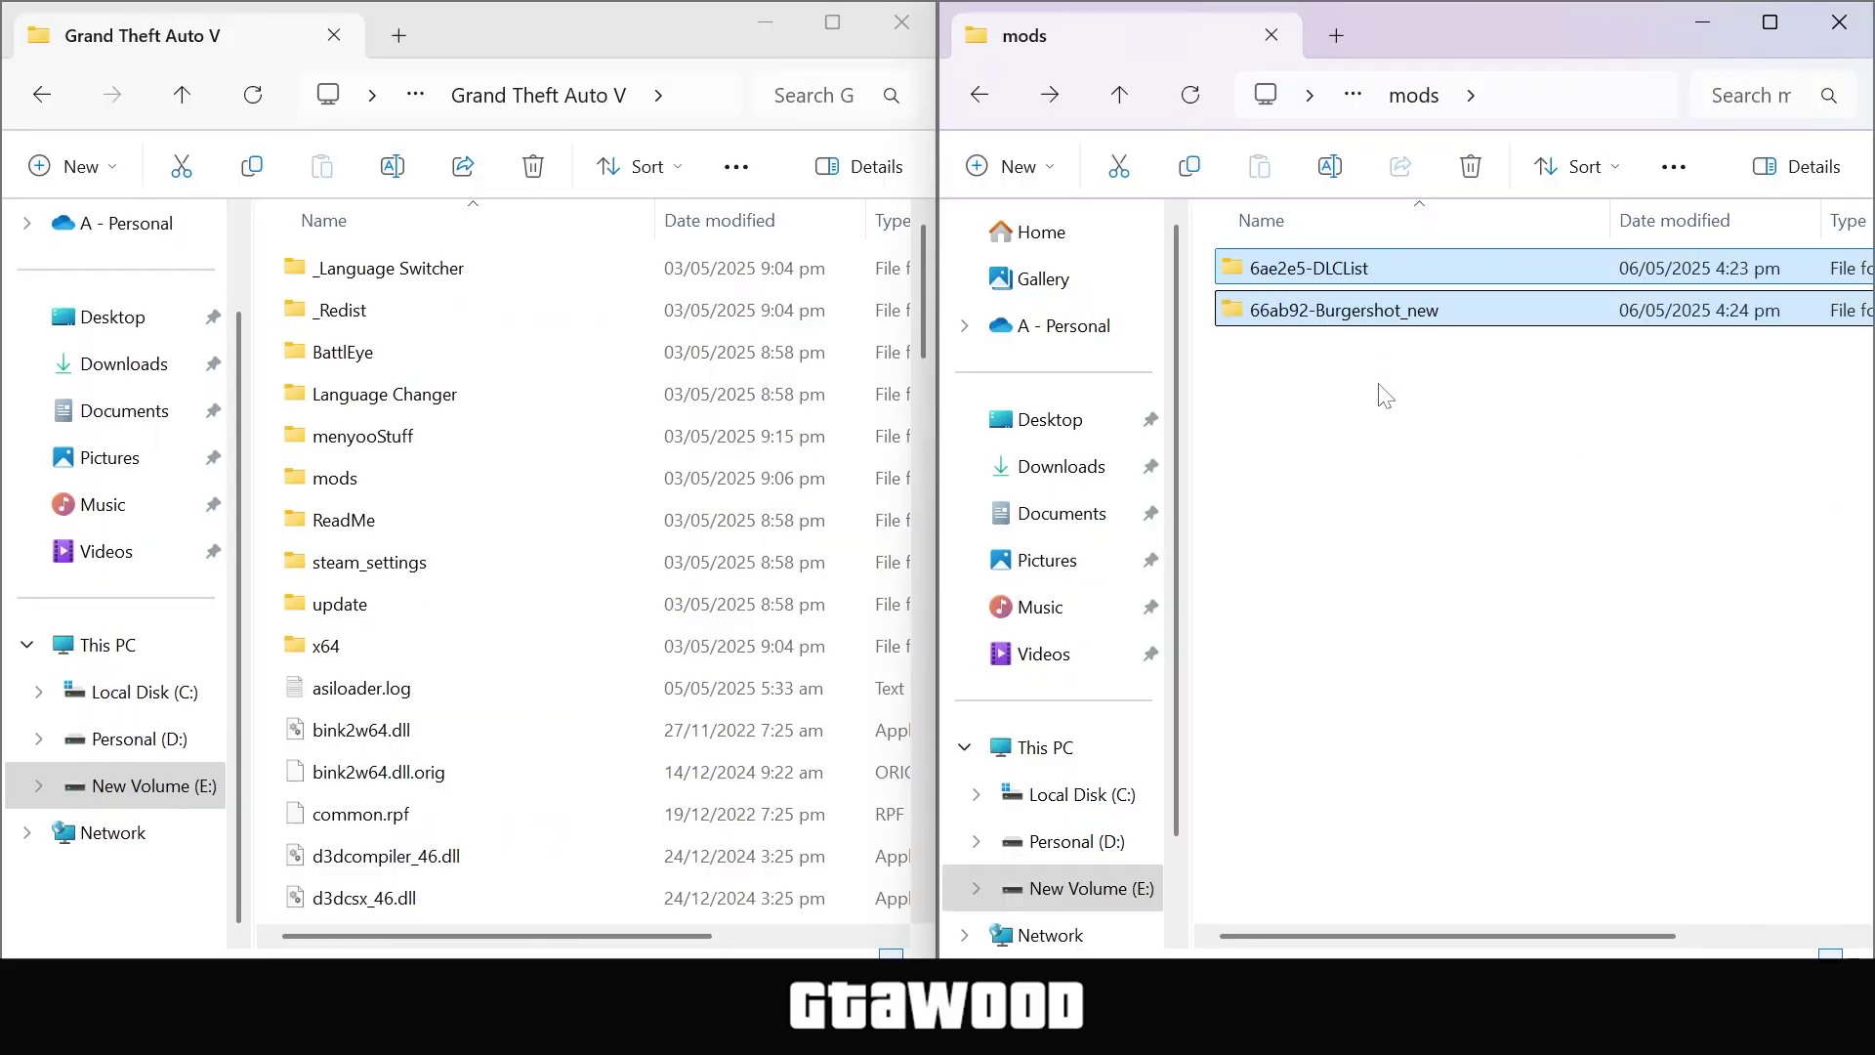
left_click(1274, 284)
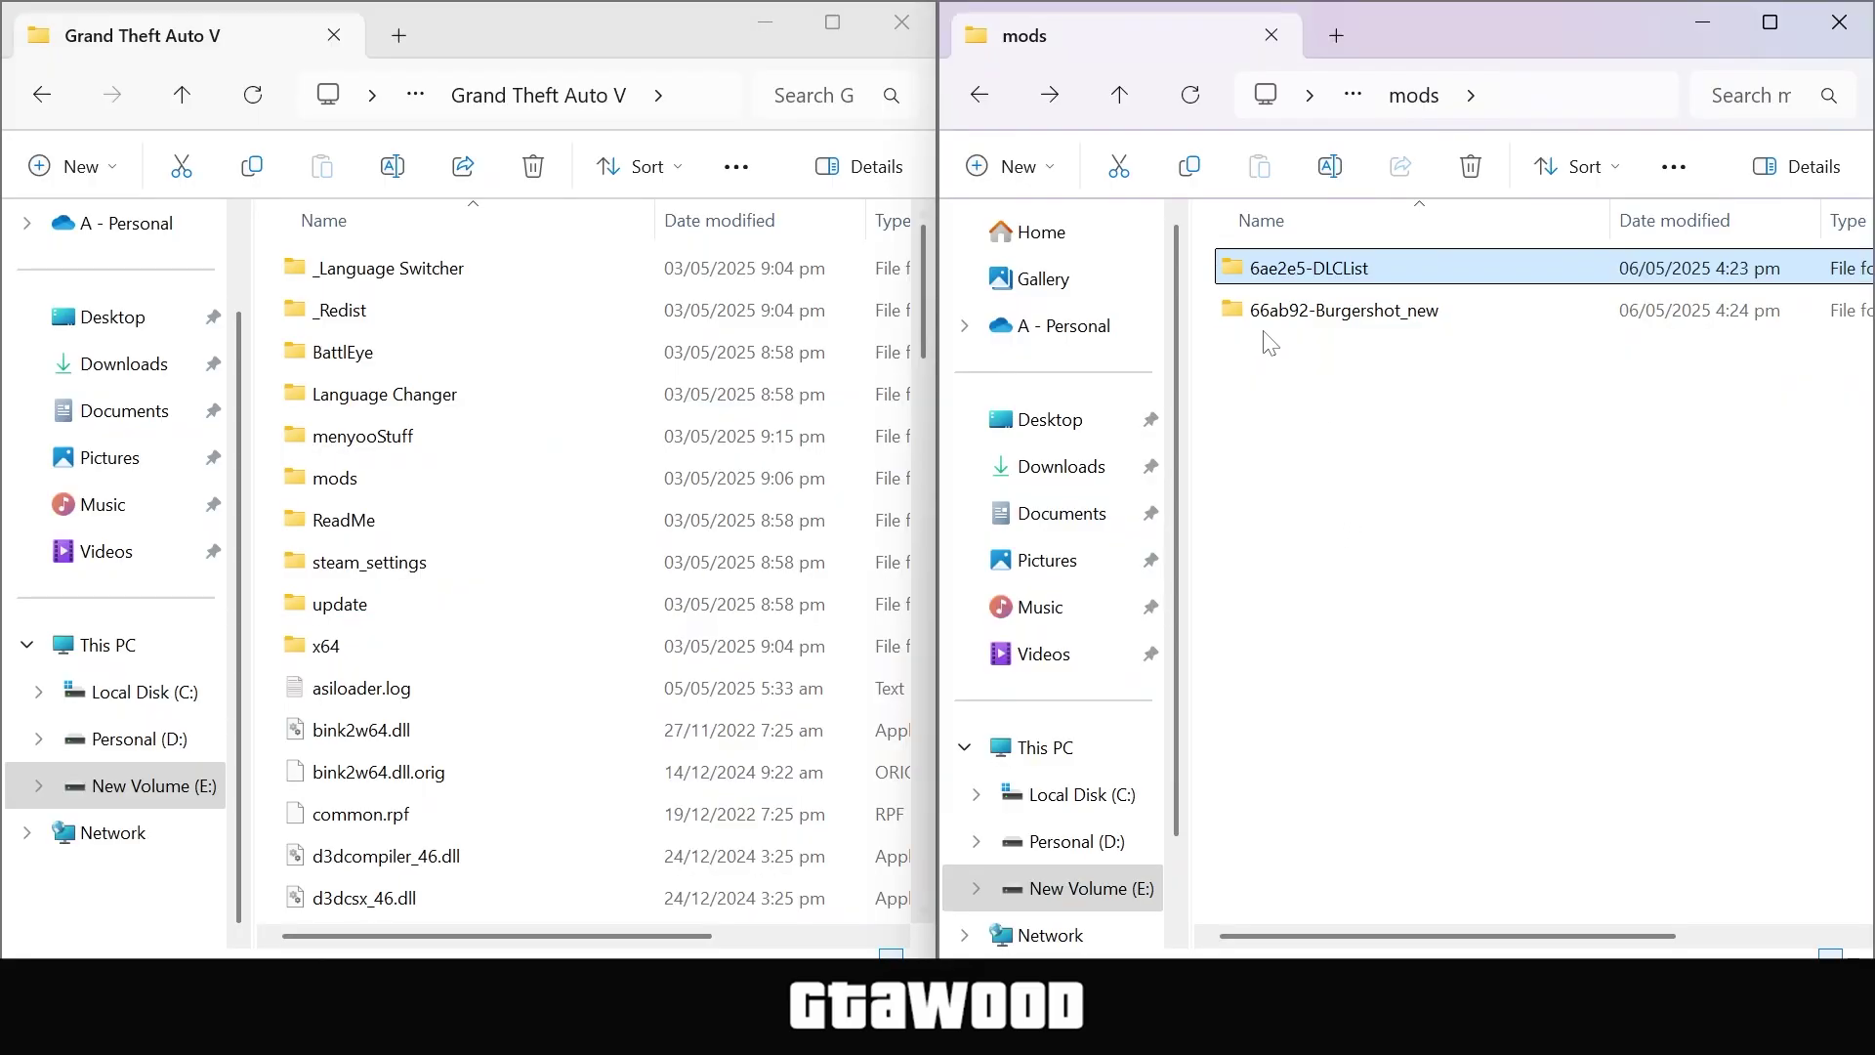
left_click(1267, 322)
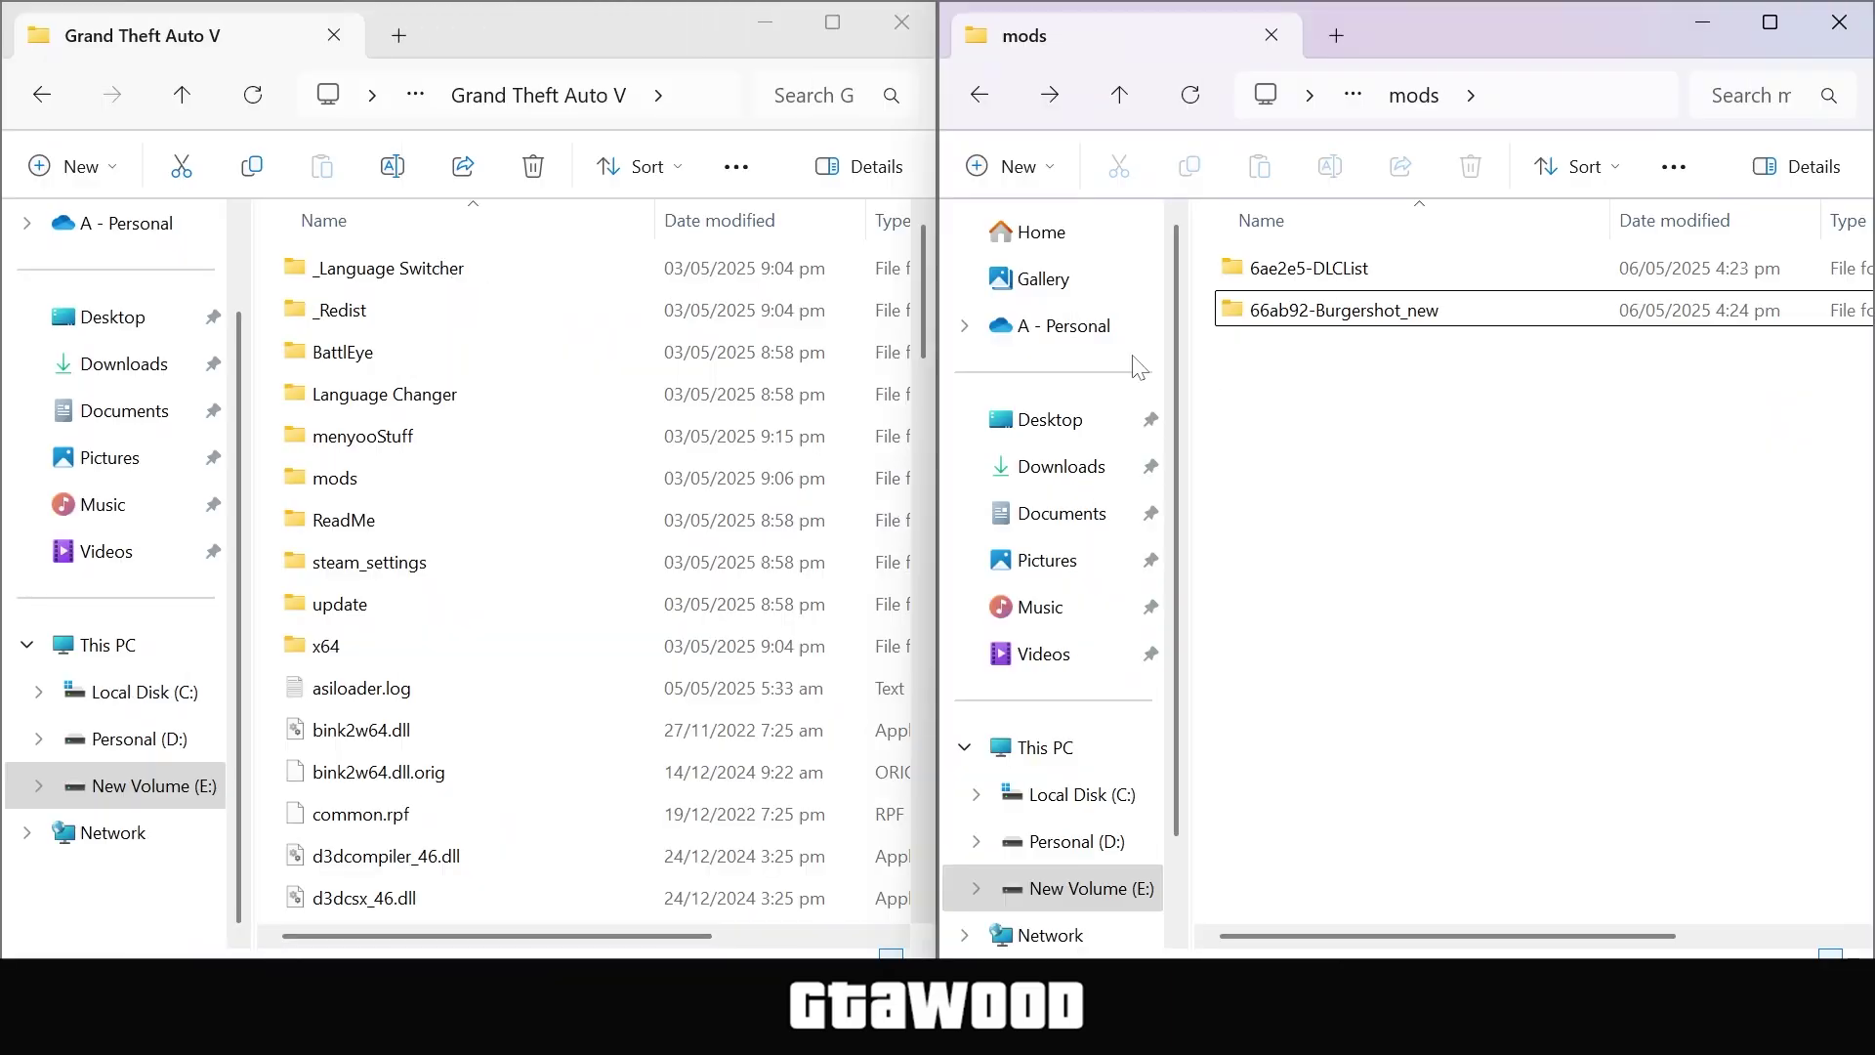
Copy DLCList.exe from the 6ae2e5-DLCList folder into the Grand Theft Auto V folder.
left_click(526, 101)
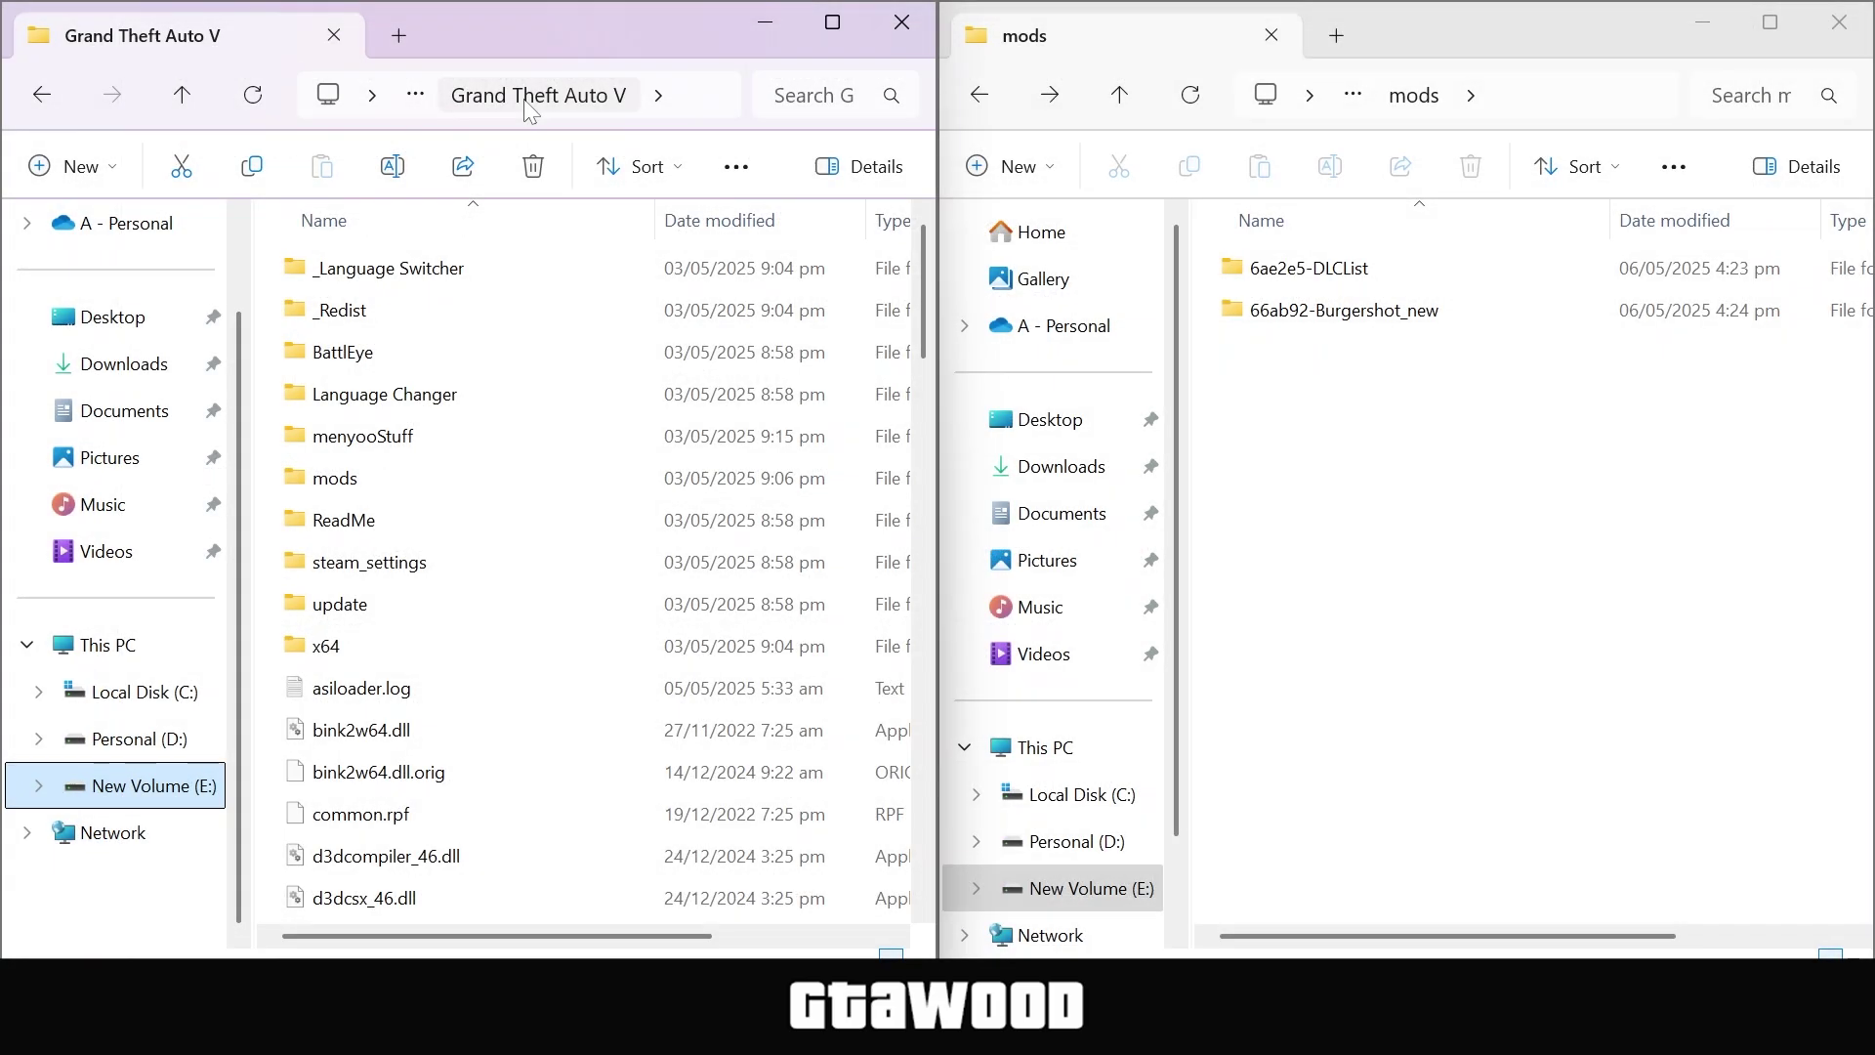
left_click(1236, 274)
right_click(1233, 273)
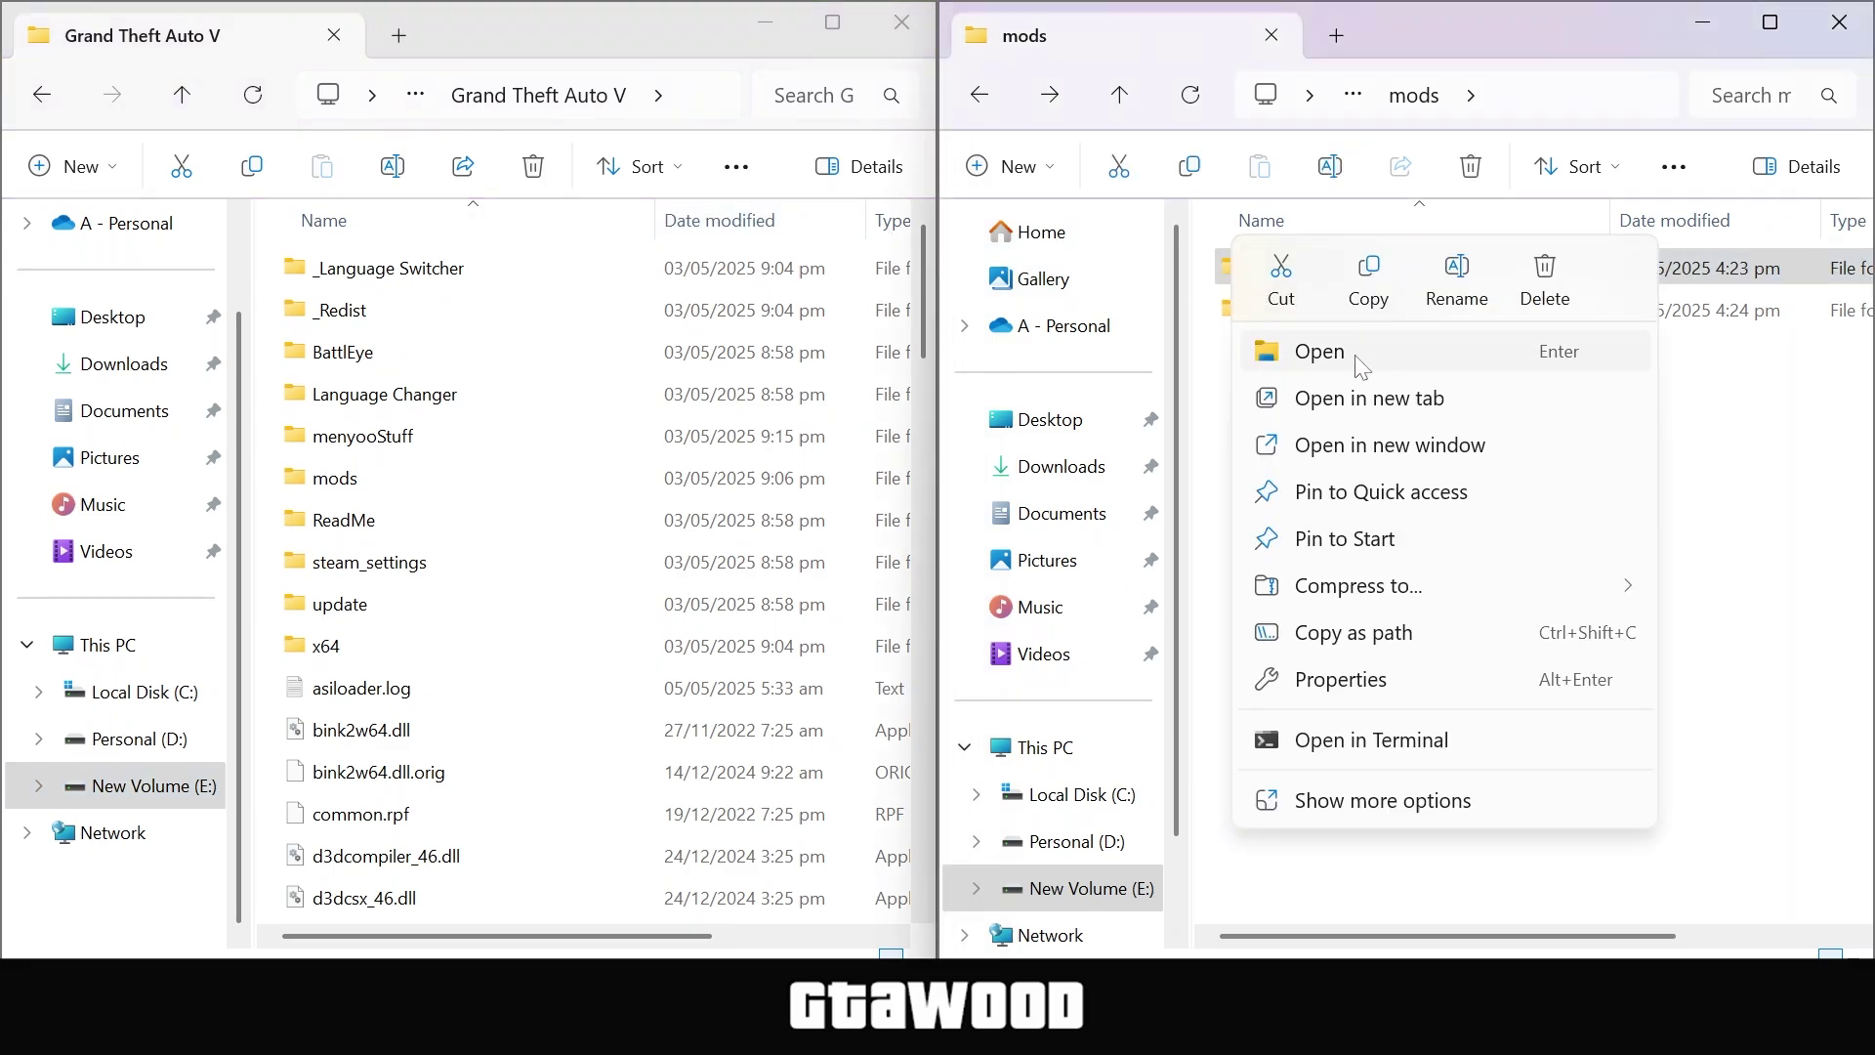
left_click(1328, 353)
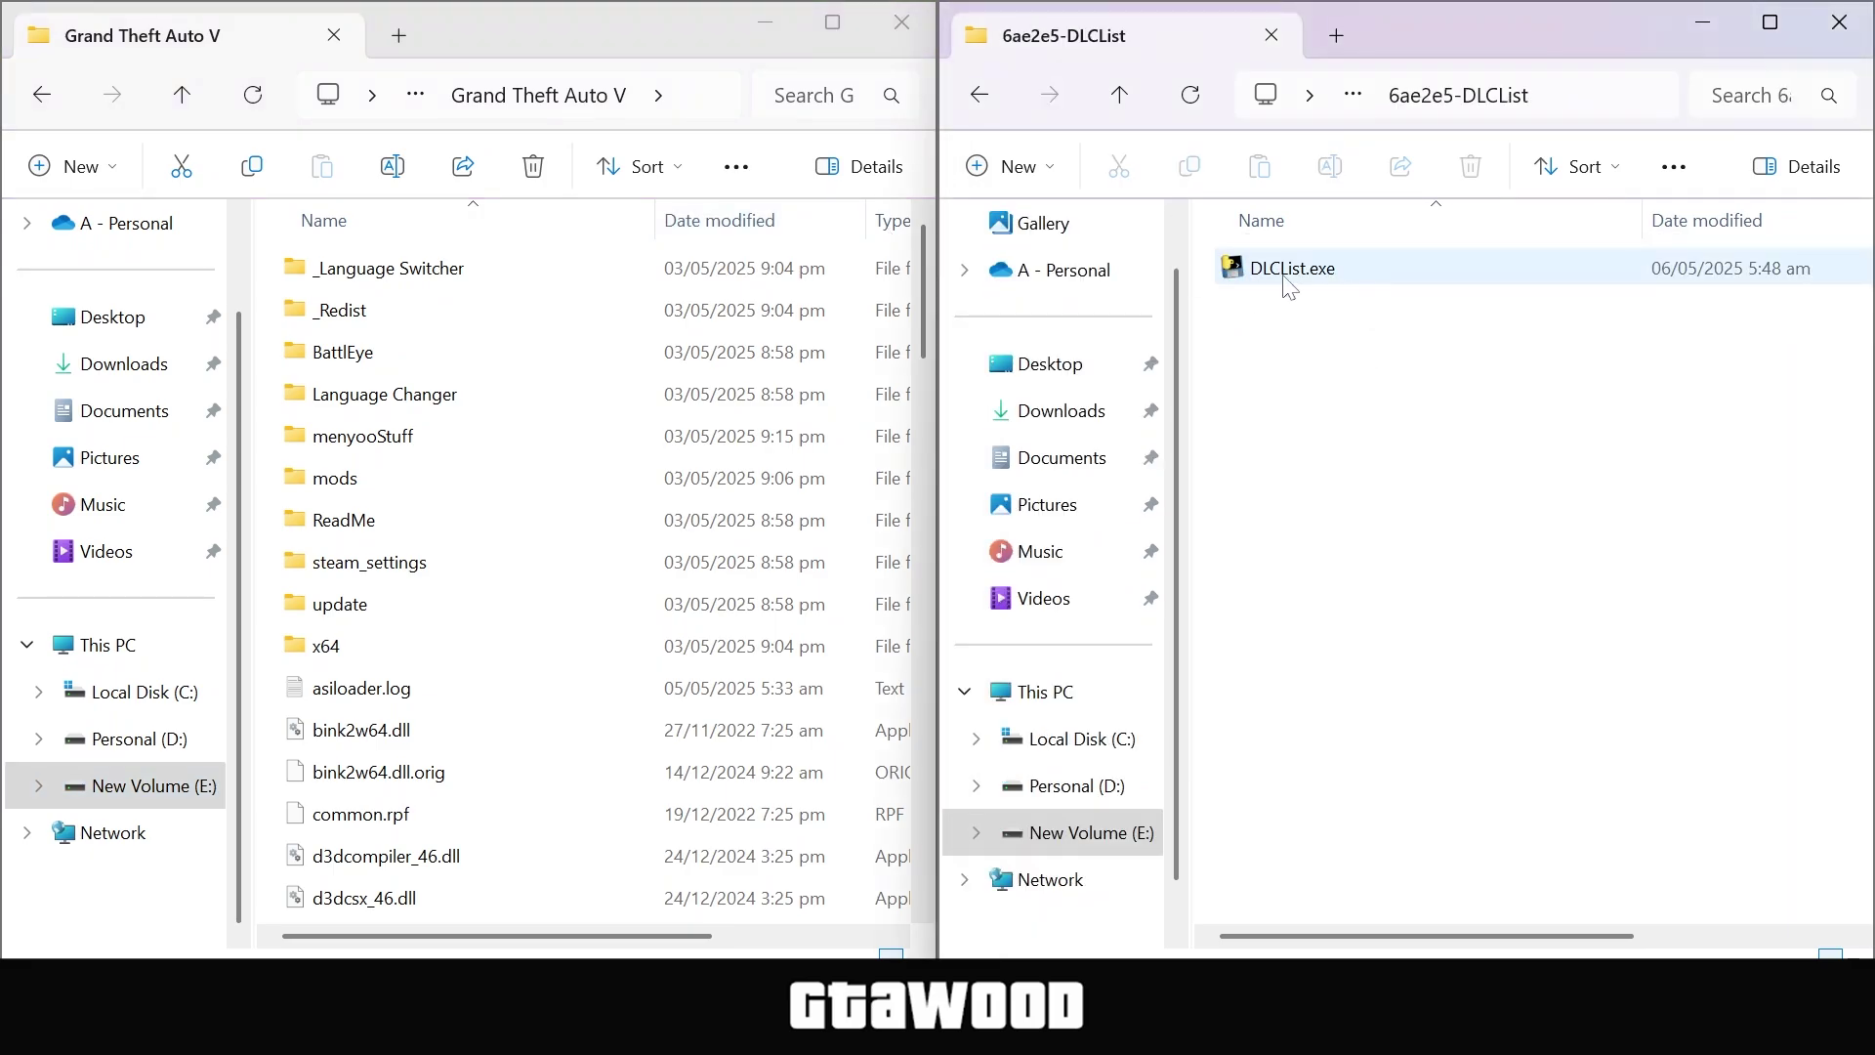
left_click(1246, 283)
right_click(1245, 283)
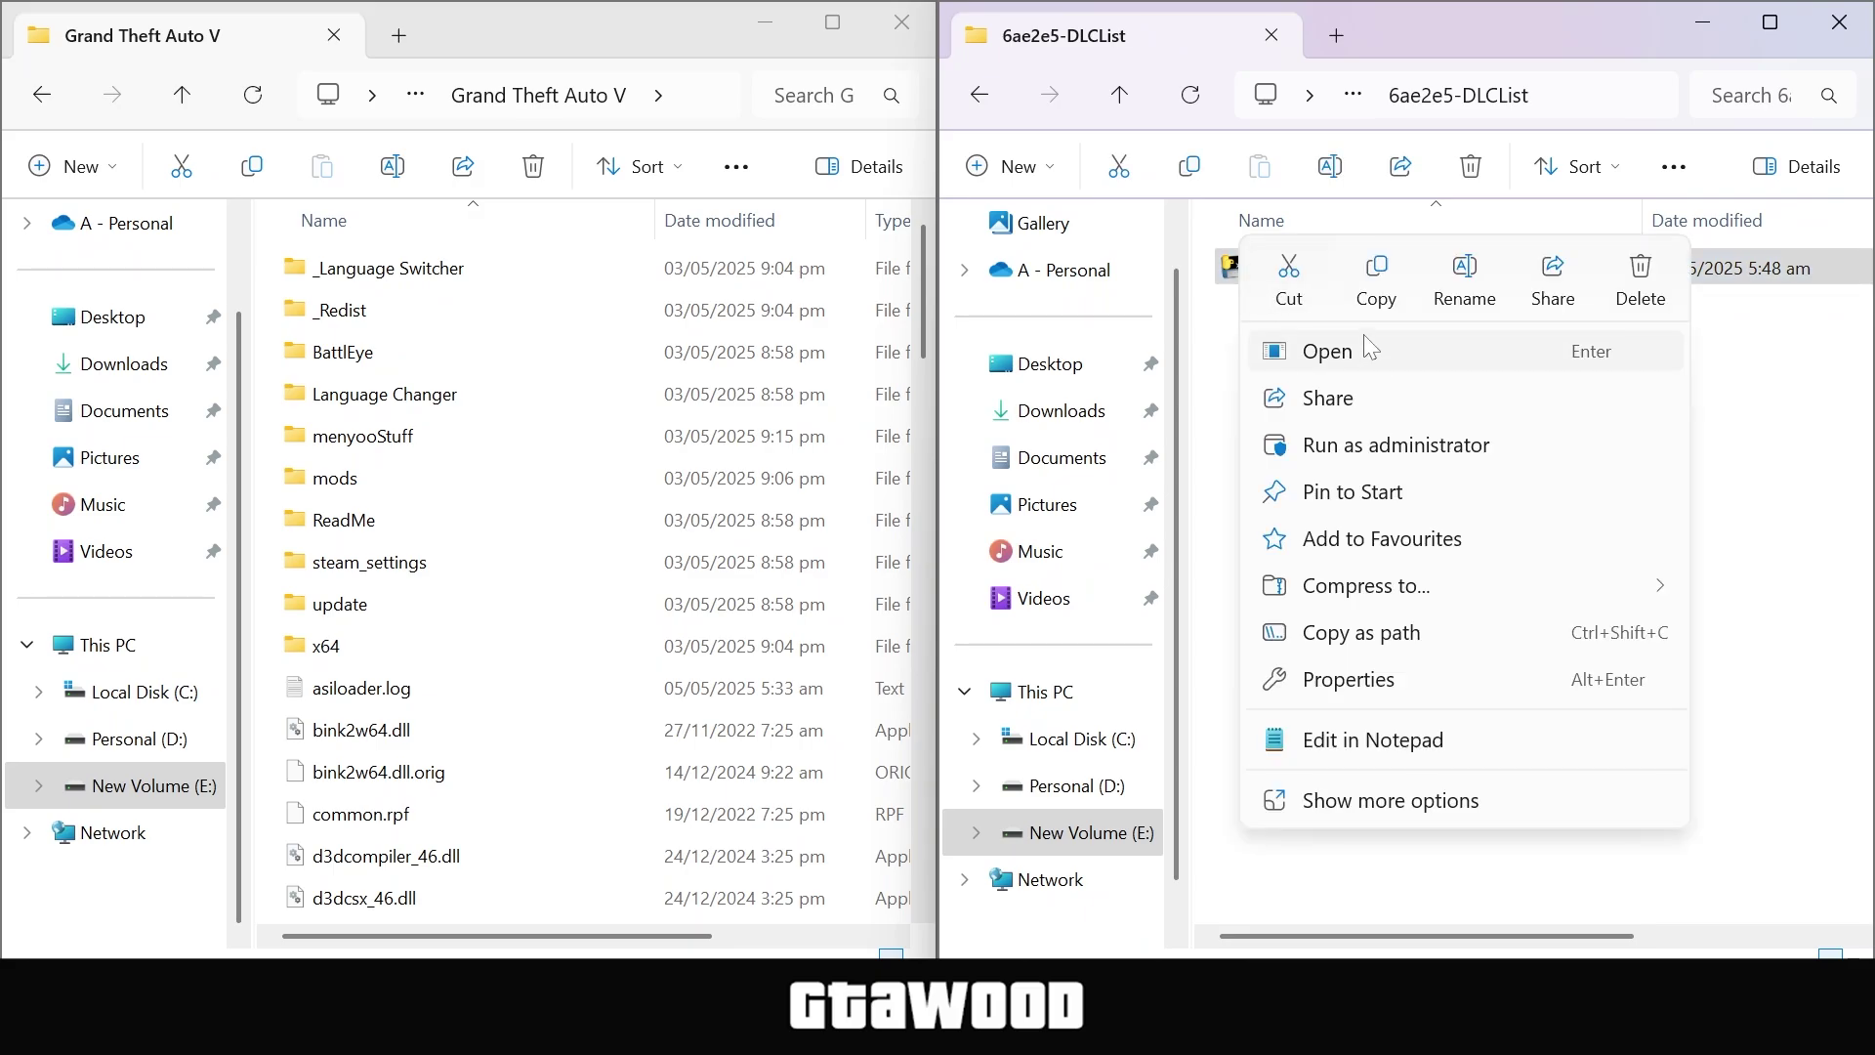
left_click(1376, 281)
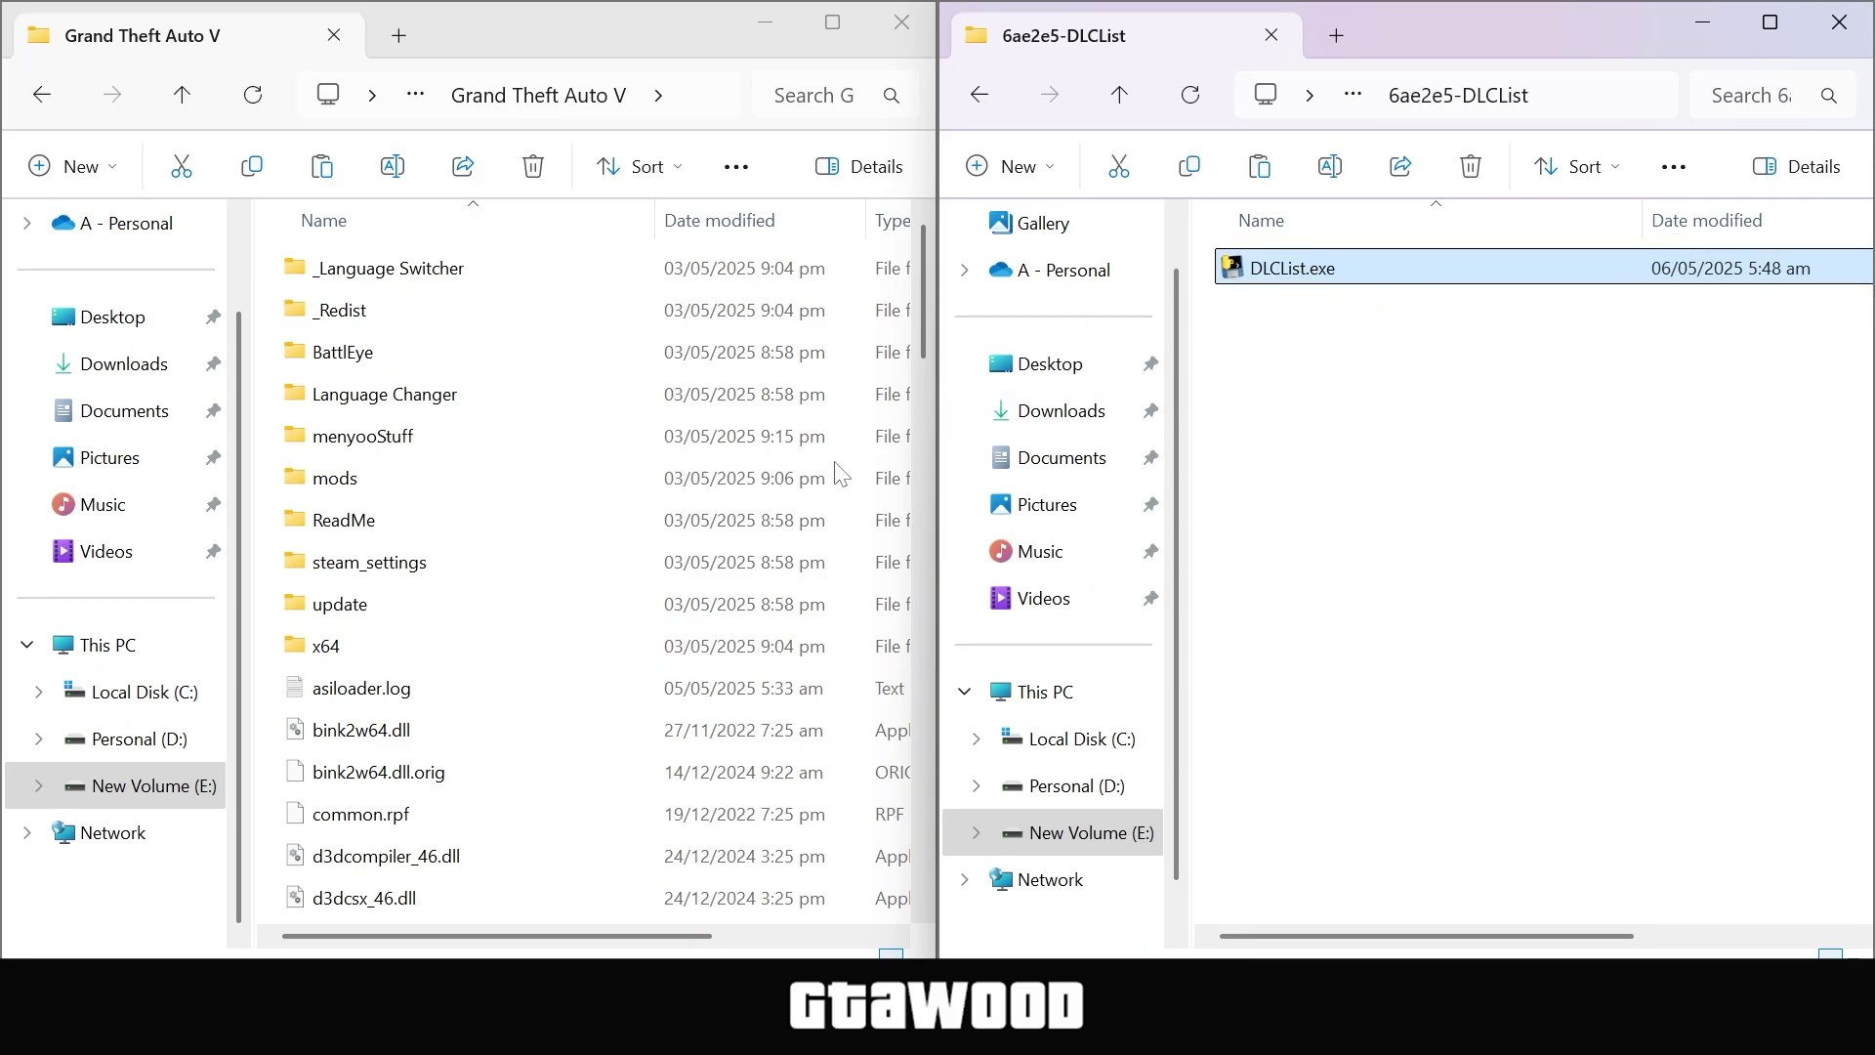
right_click(275, 492)
left_click(327, 383)
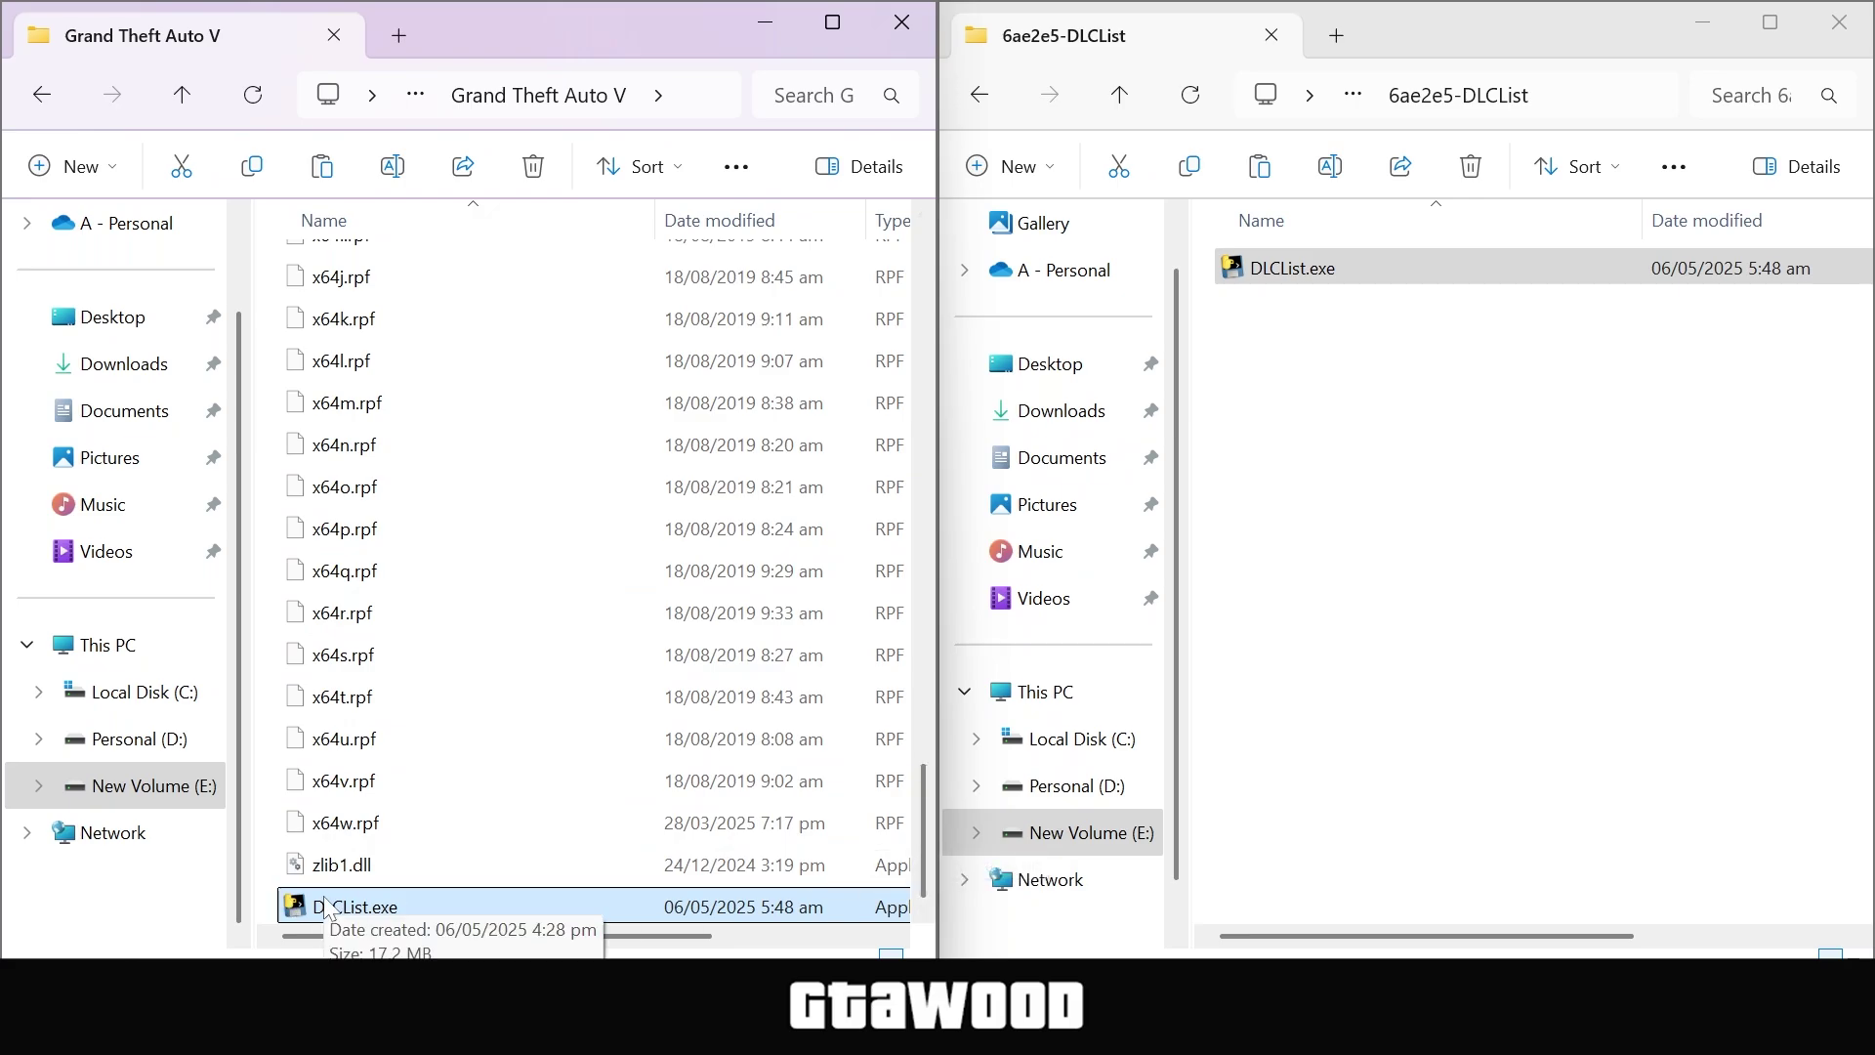
Send DLCList.exe to the desktop as a shortcut.
right_click(409, 906)
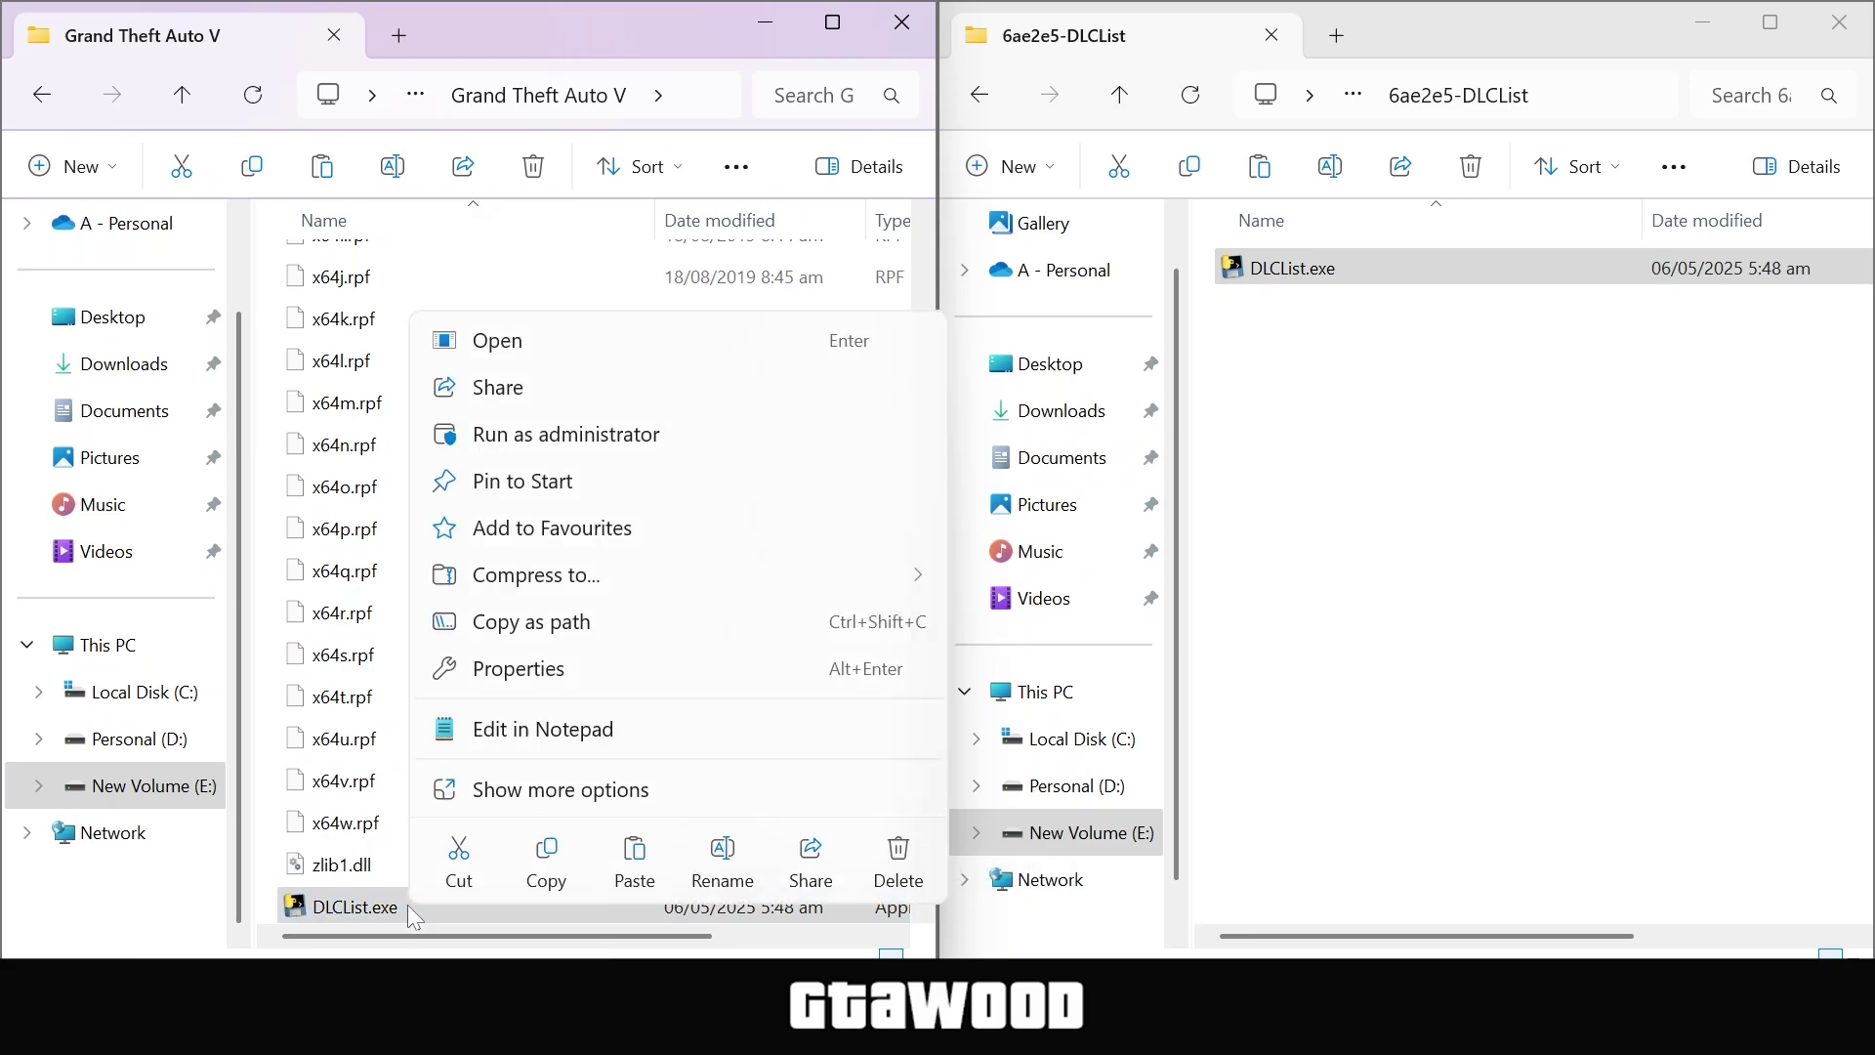
left_click(545, 796)
mouse_move(543, 625)
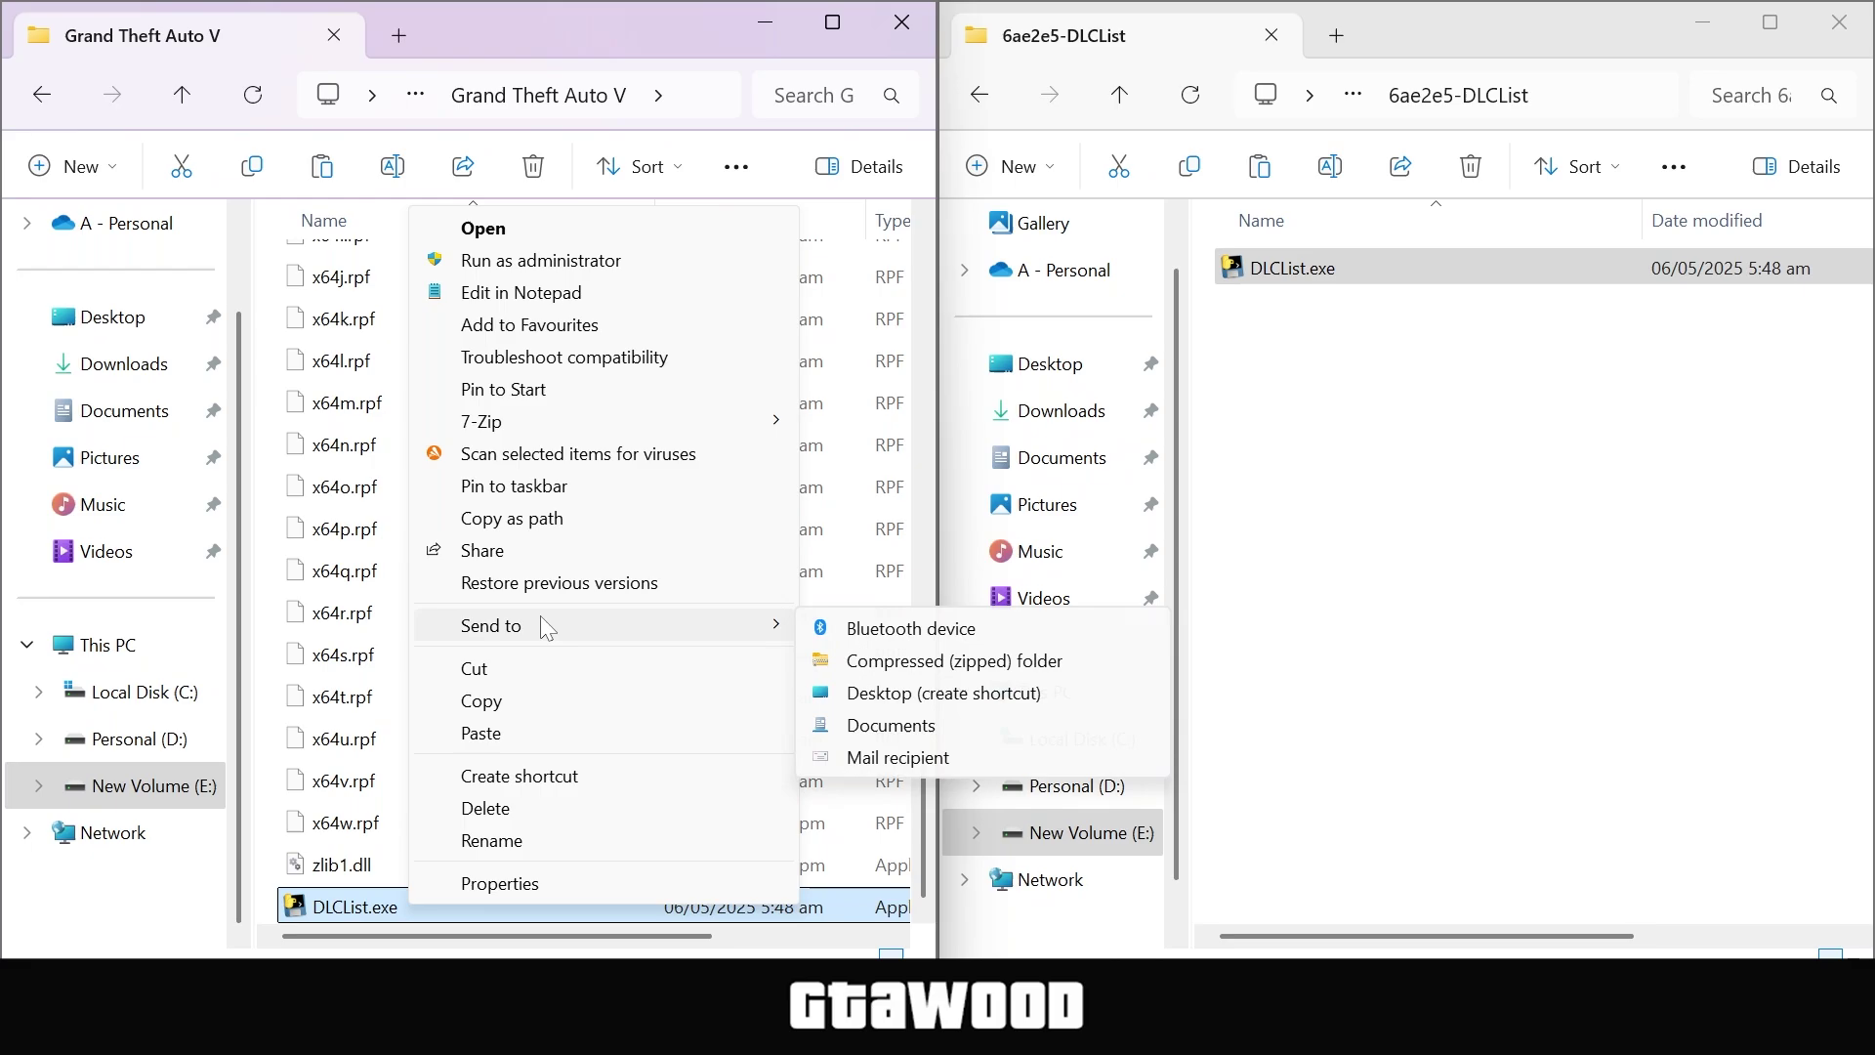
left_click(885, 695)
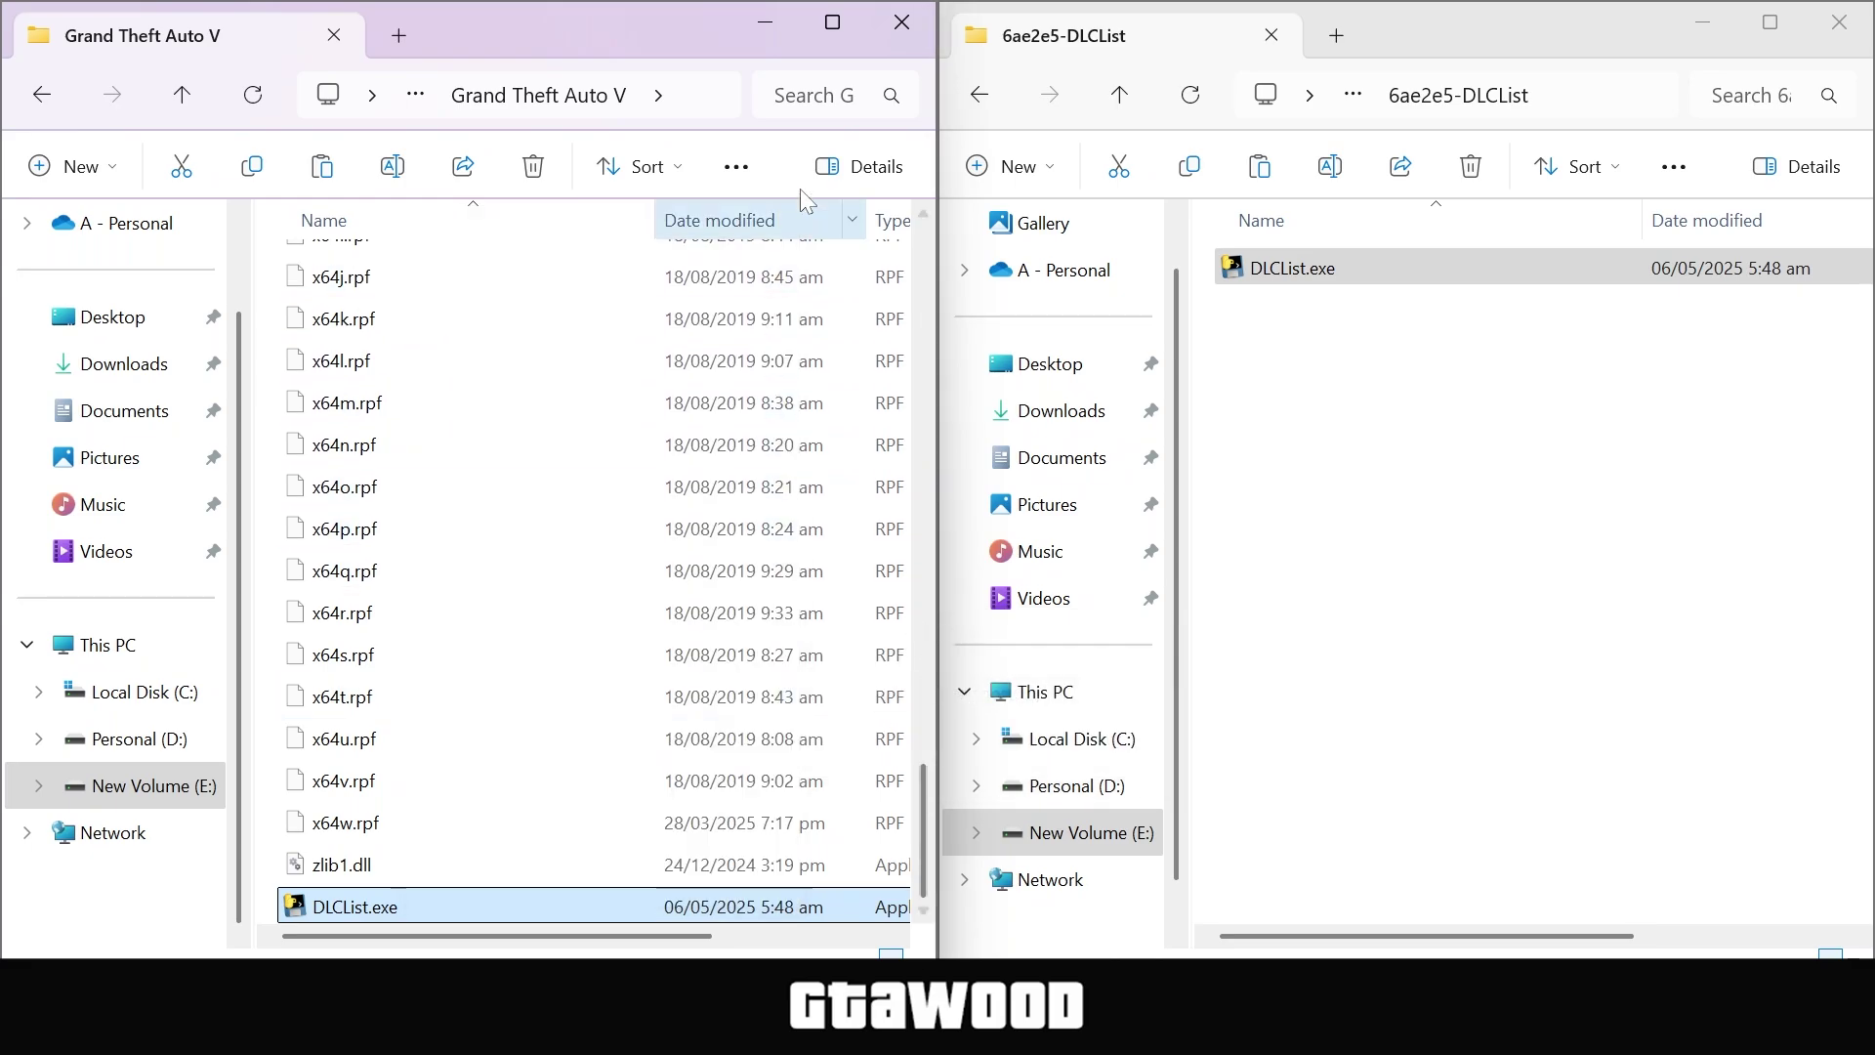
Tick 'Run this program as an administrator' in the DLCList.exe shortcut's Compatibility properties.
left_click(767, 29)
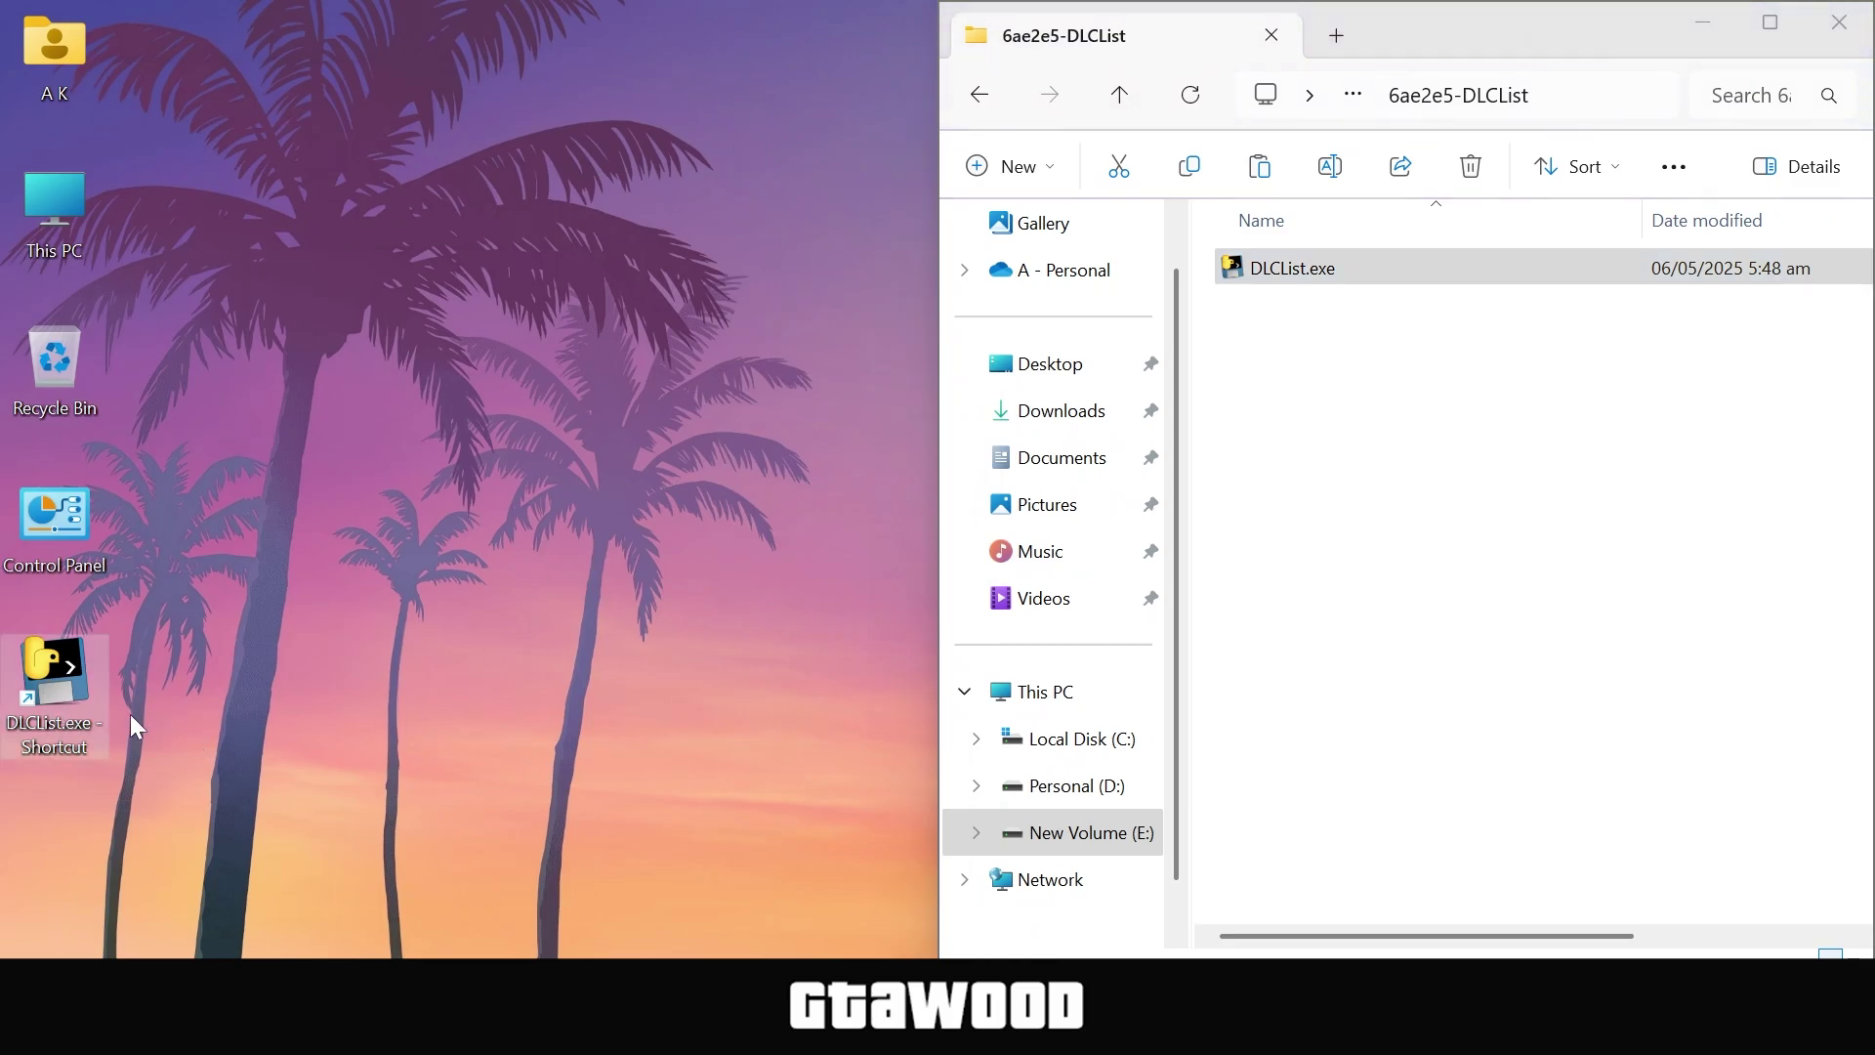
left_click(57, 672)
right_click(56, 672)
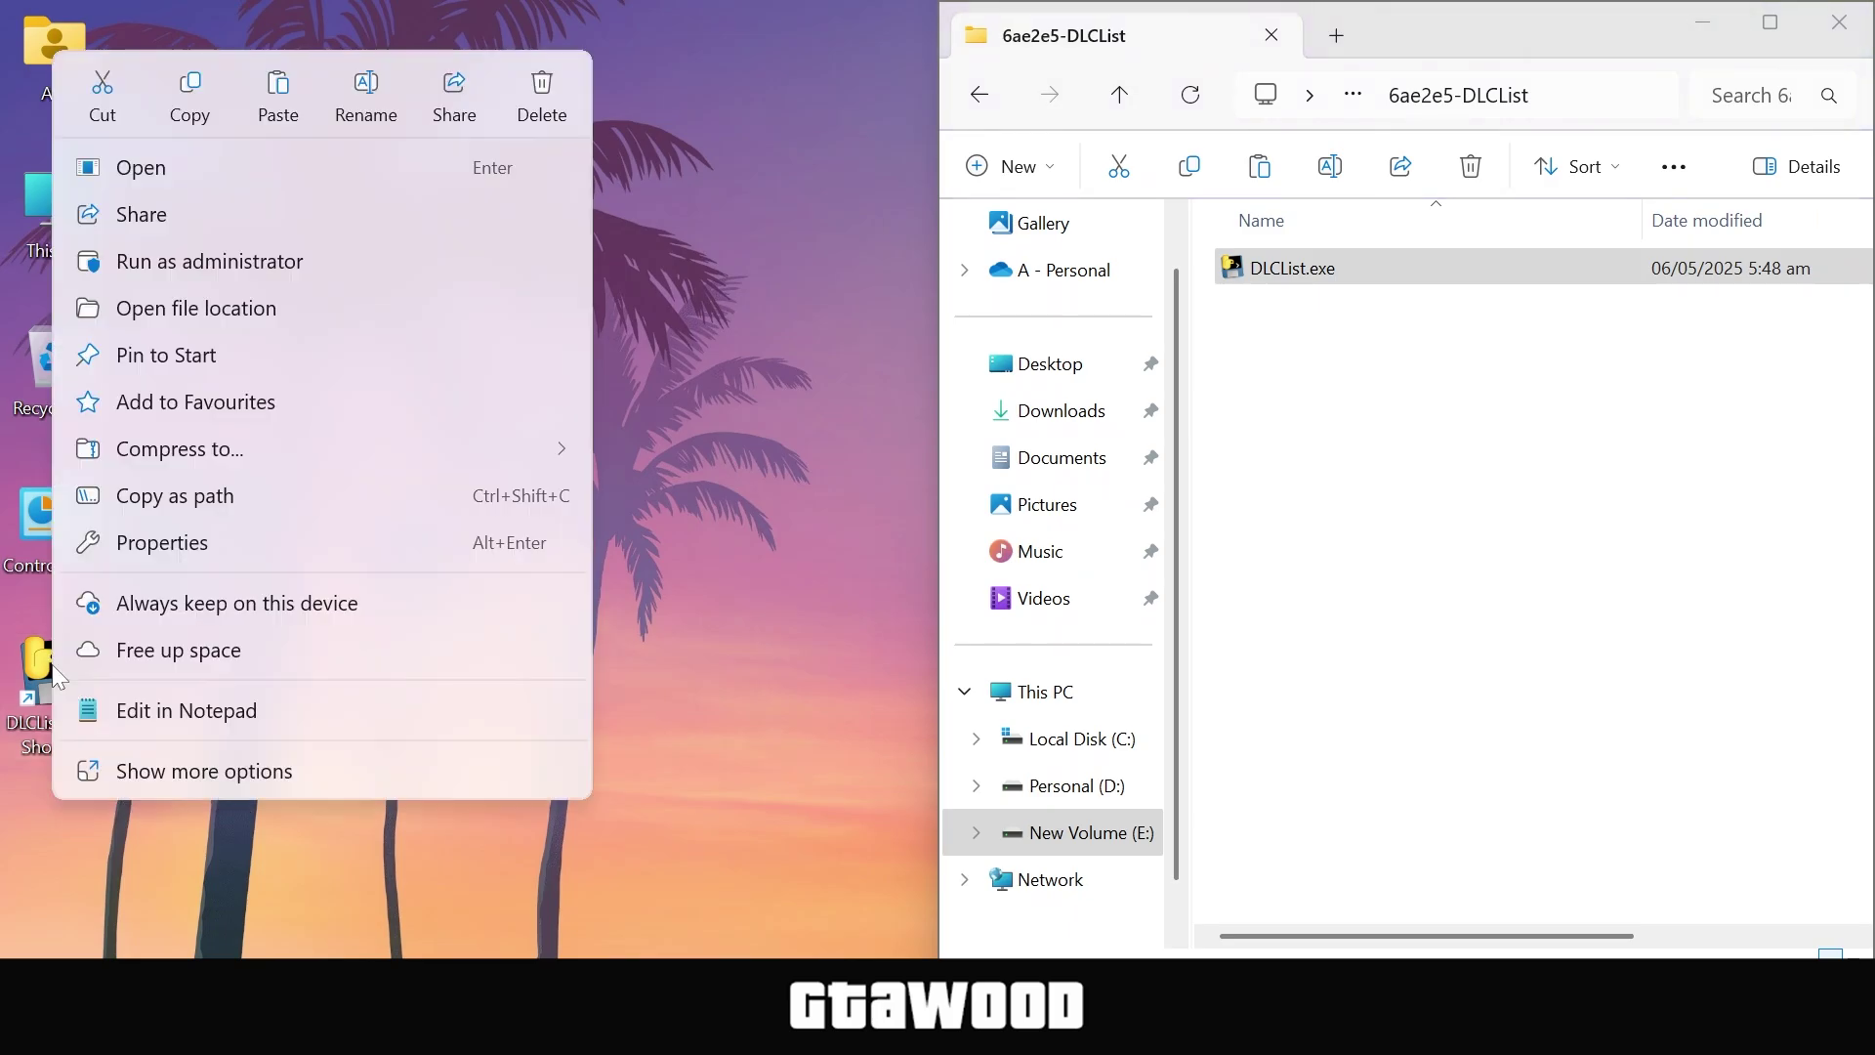
left_click(184, 536)
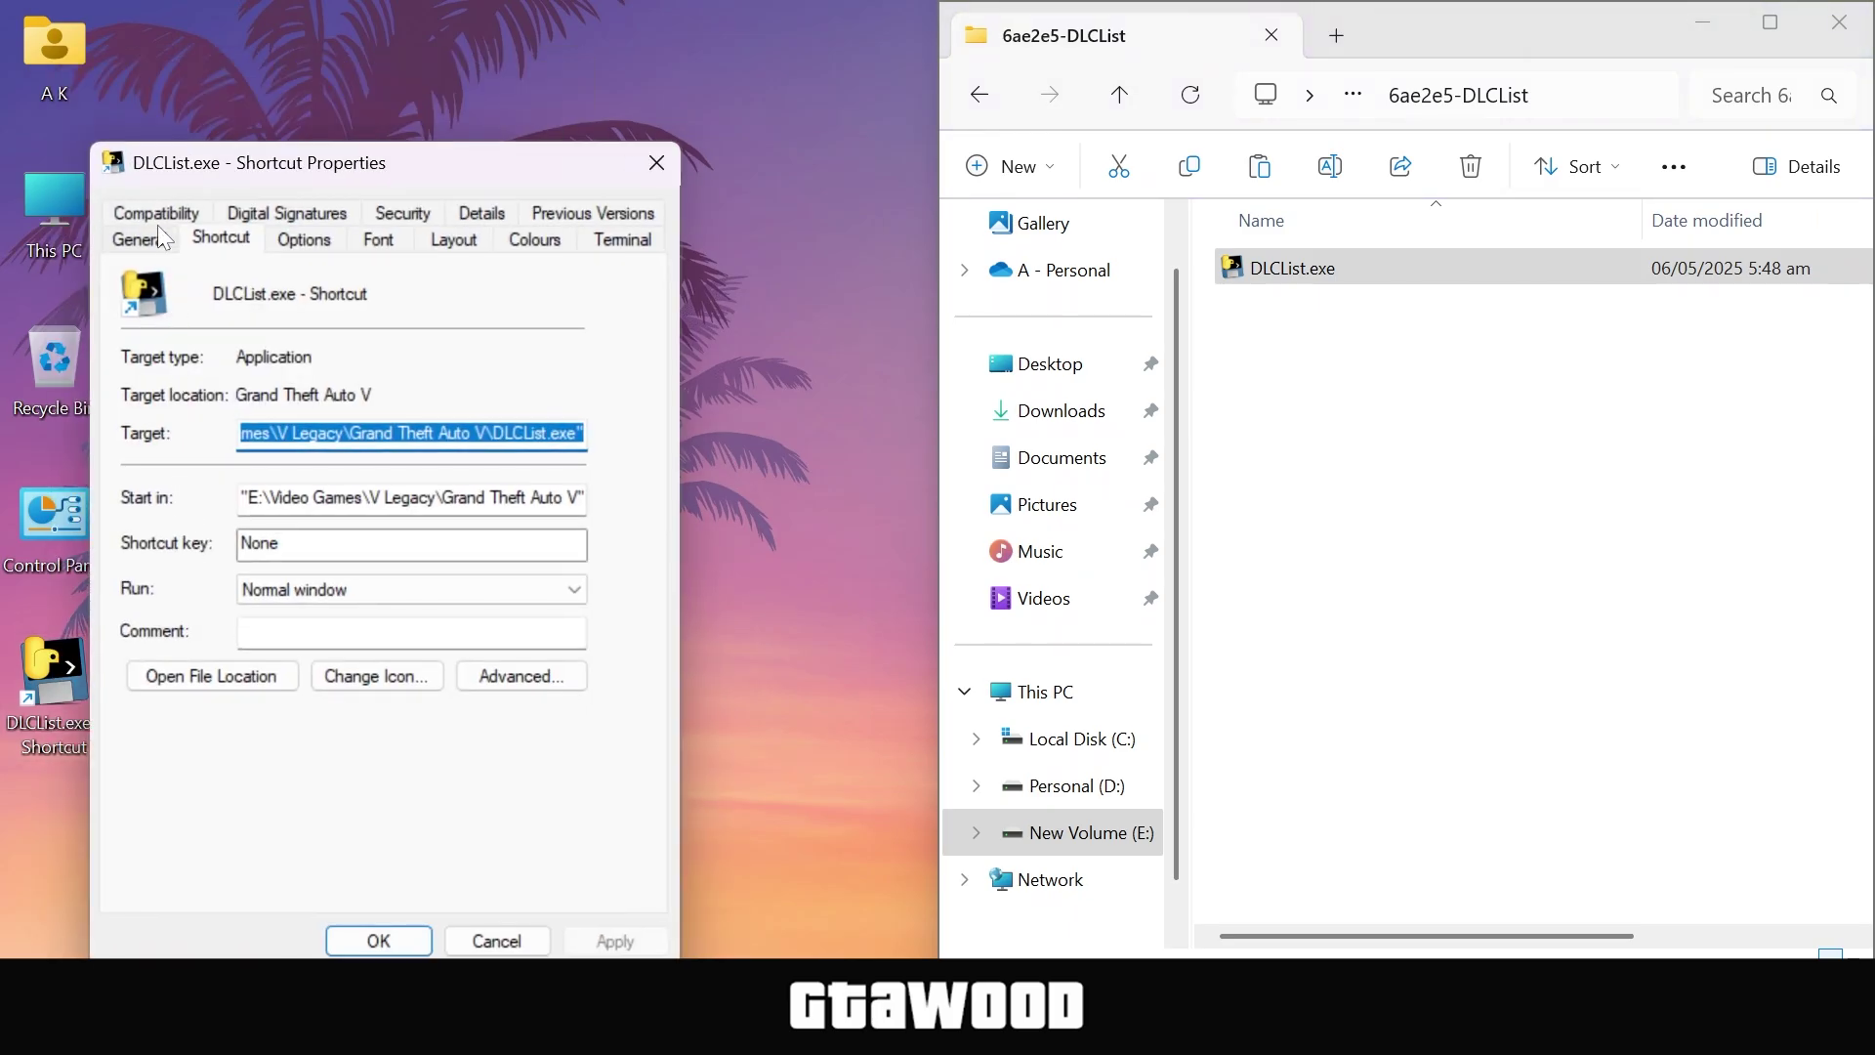
left_click(153, 211)
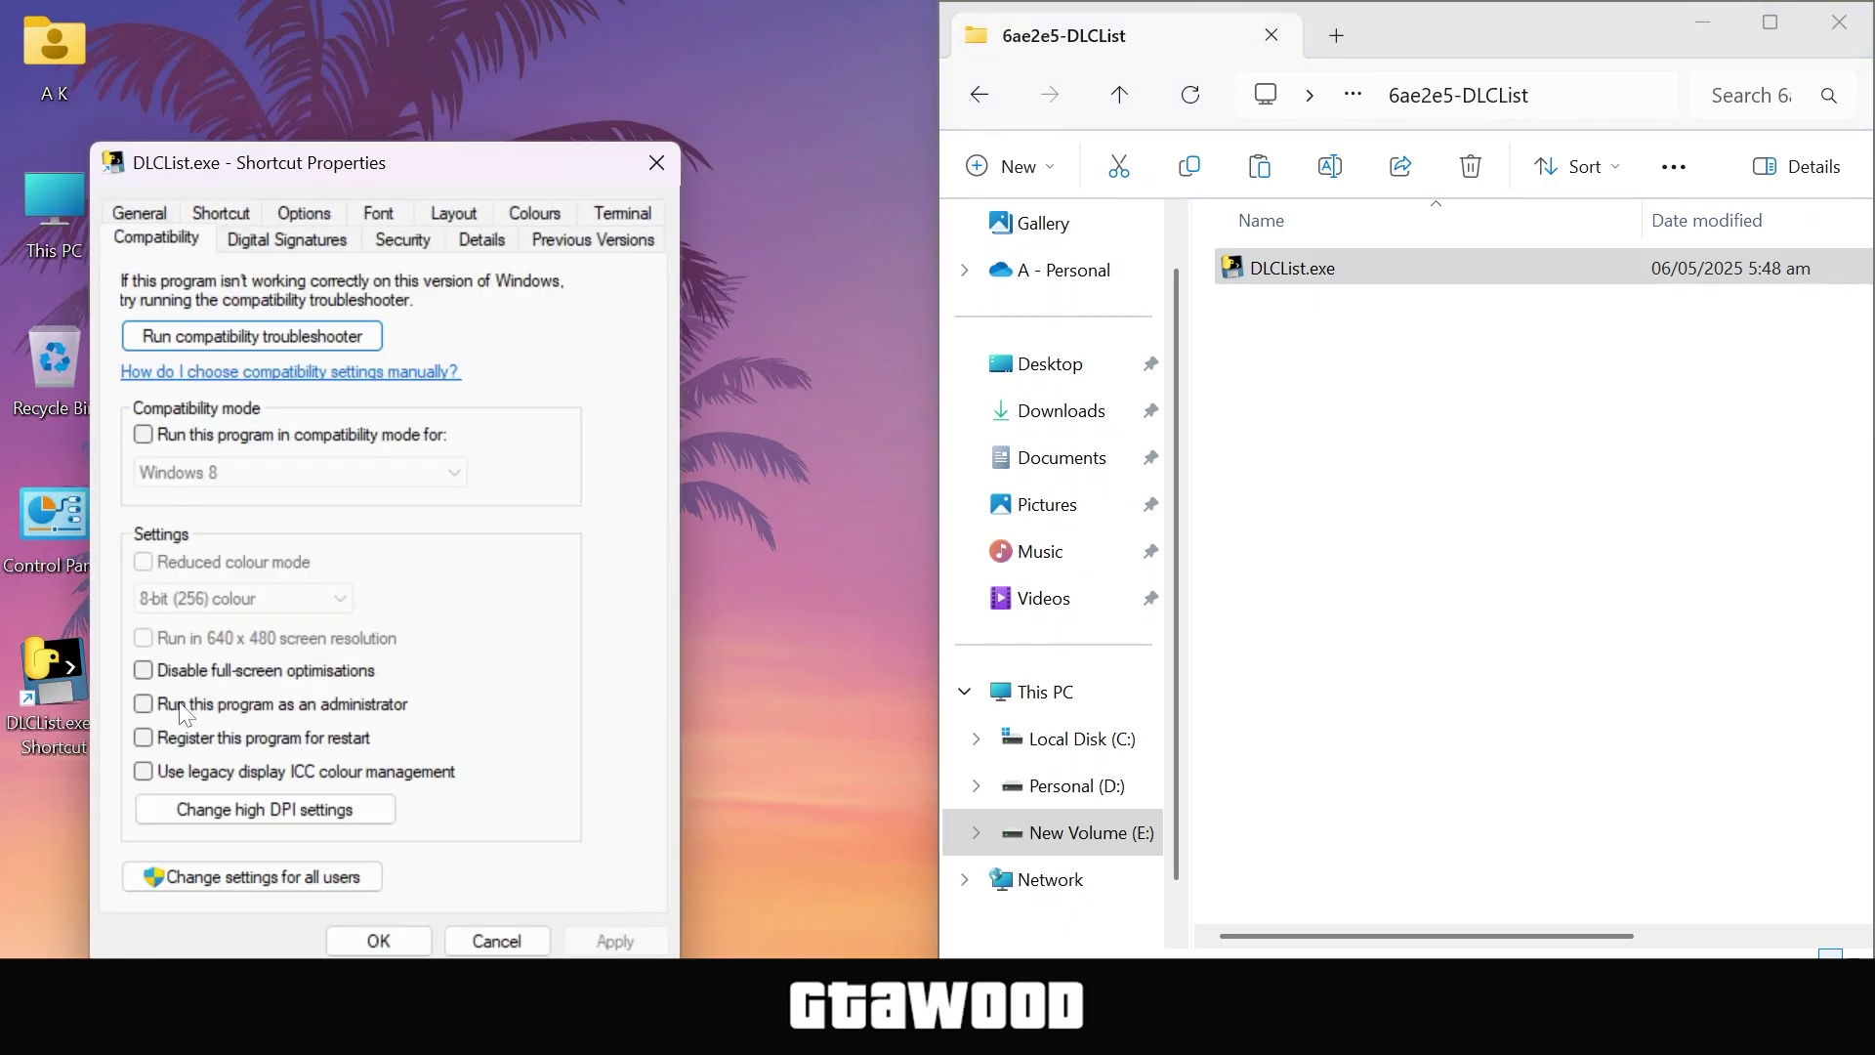
left_click(139, 702)
left_click(615, 941)
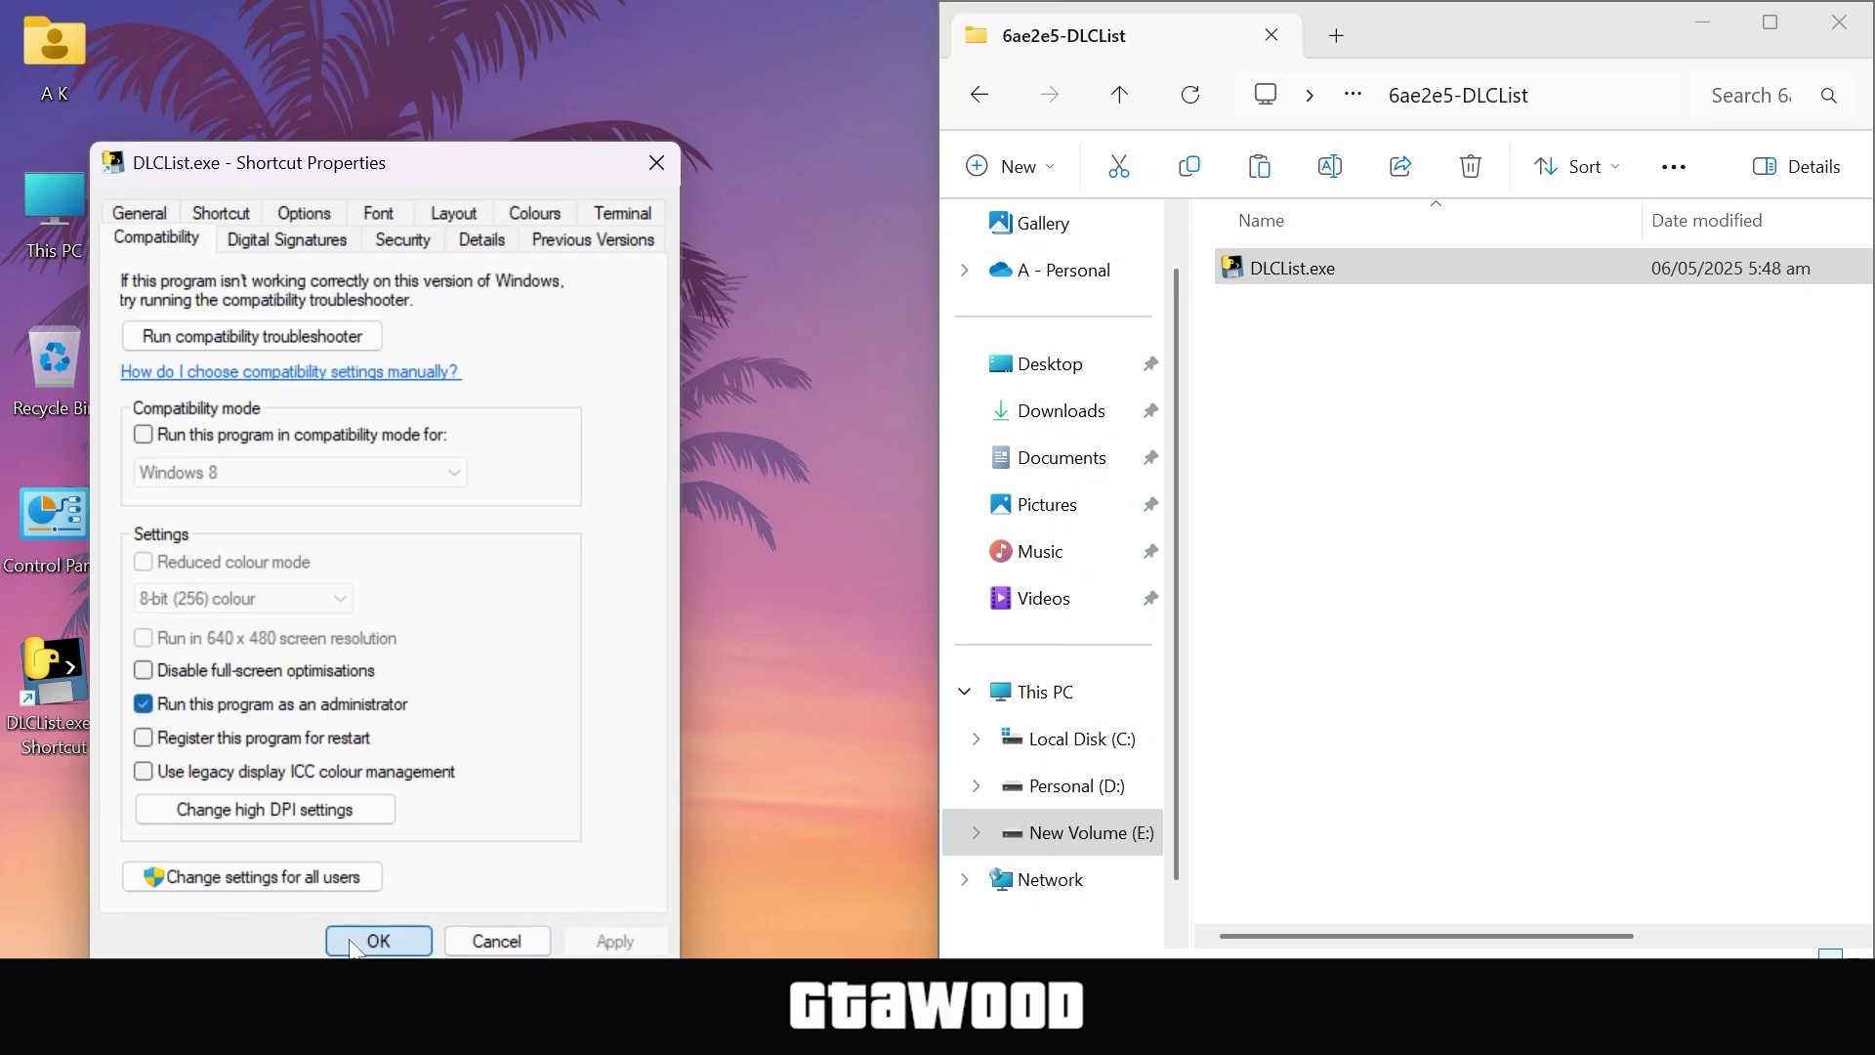
left_click(379, 941)
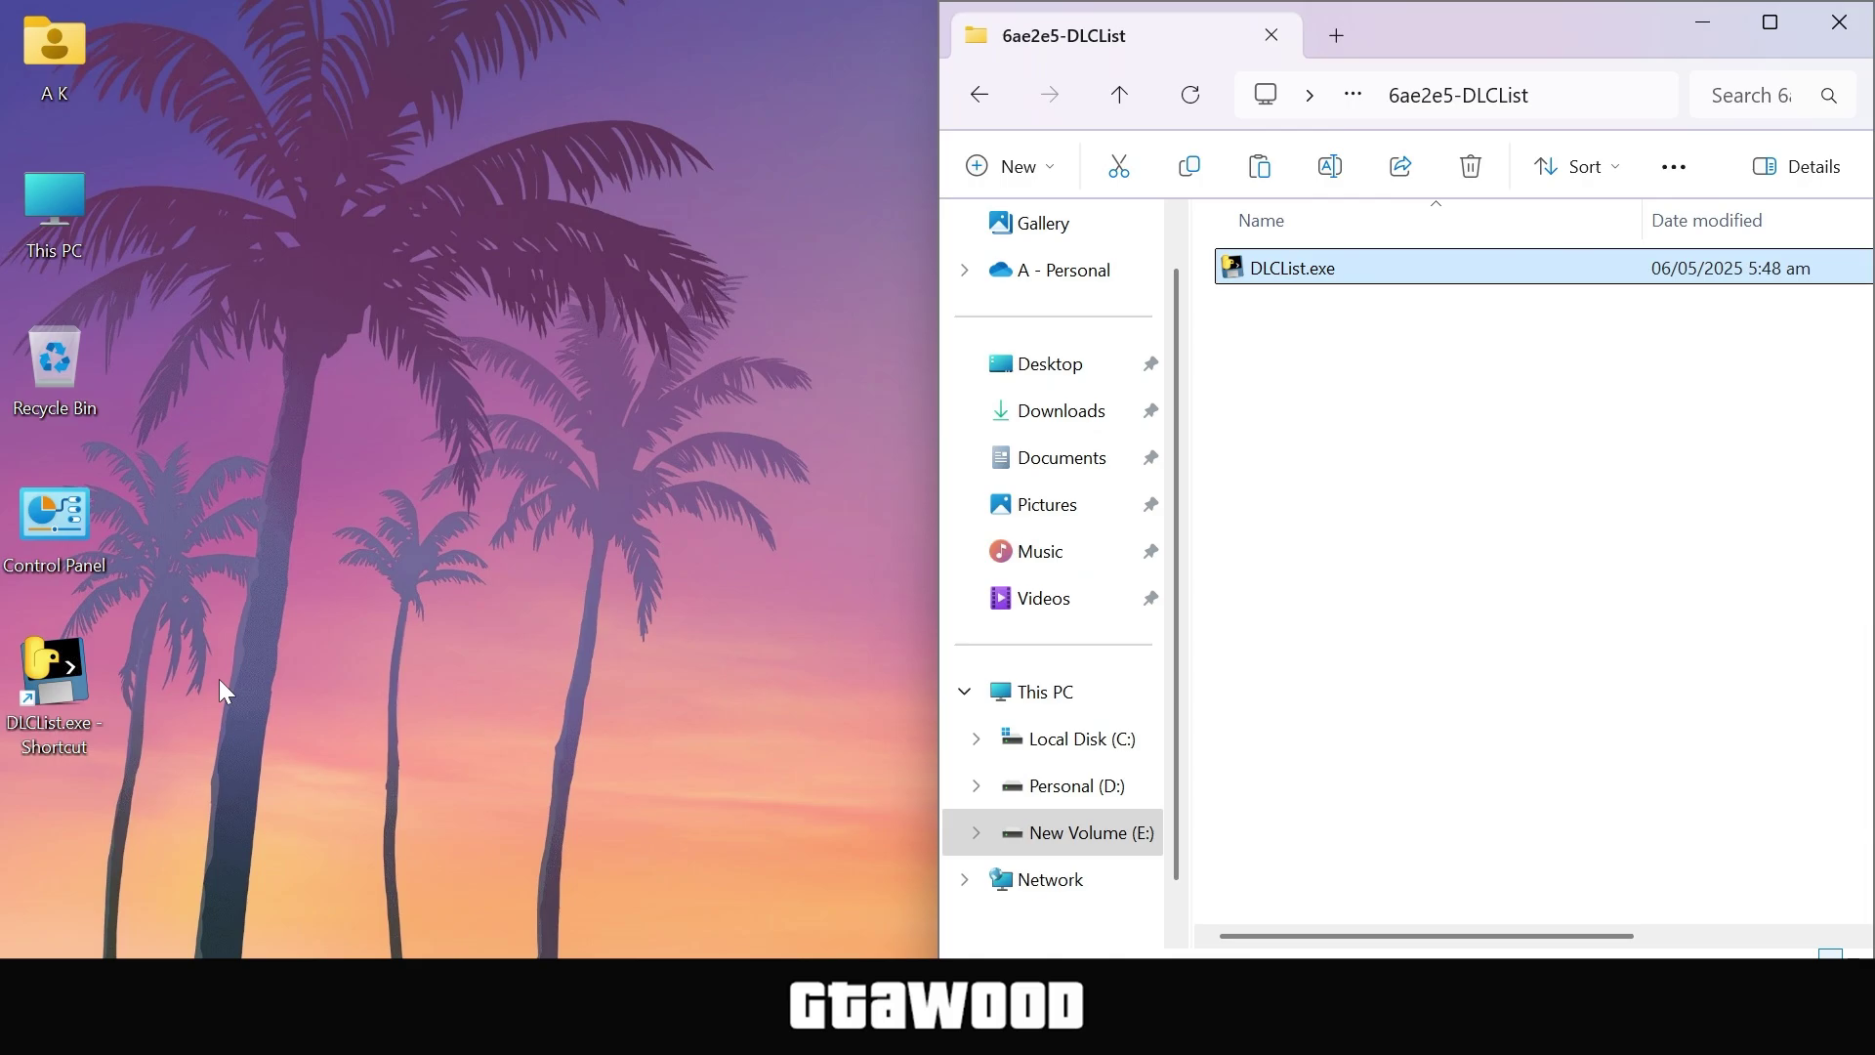
Go up to the mods folder and select 66ab92-Burgershot_new.
left_click(1121, 95)
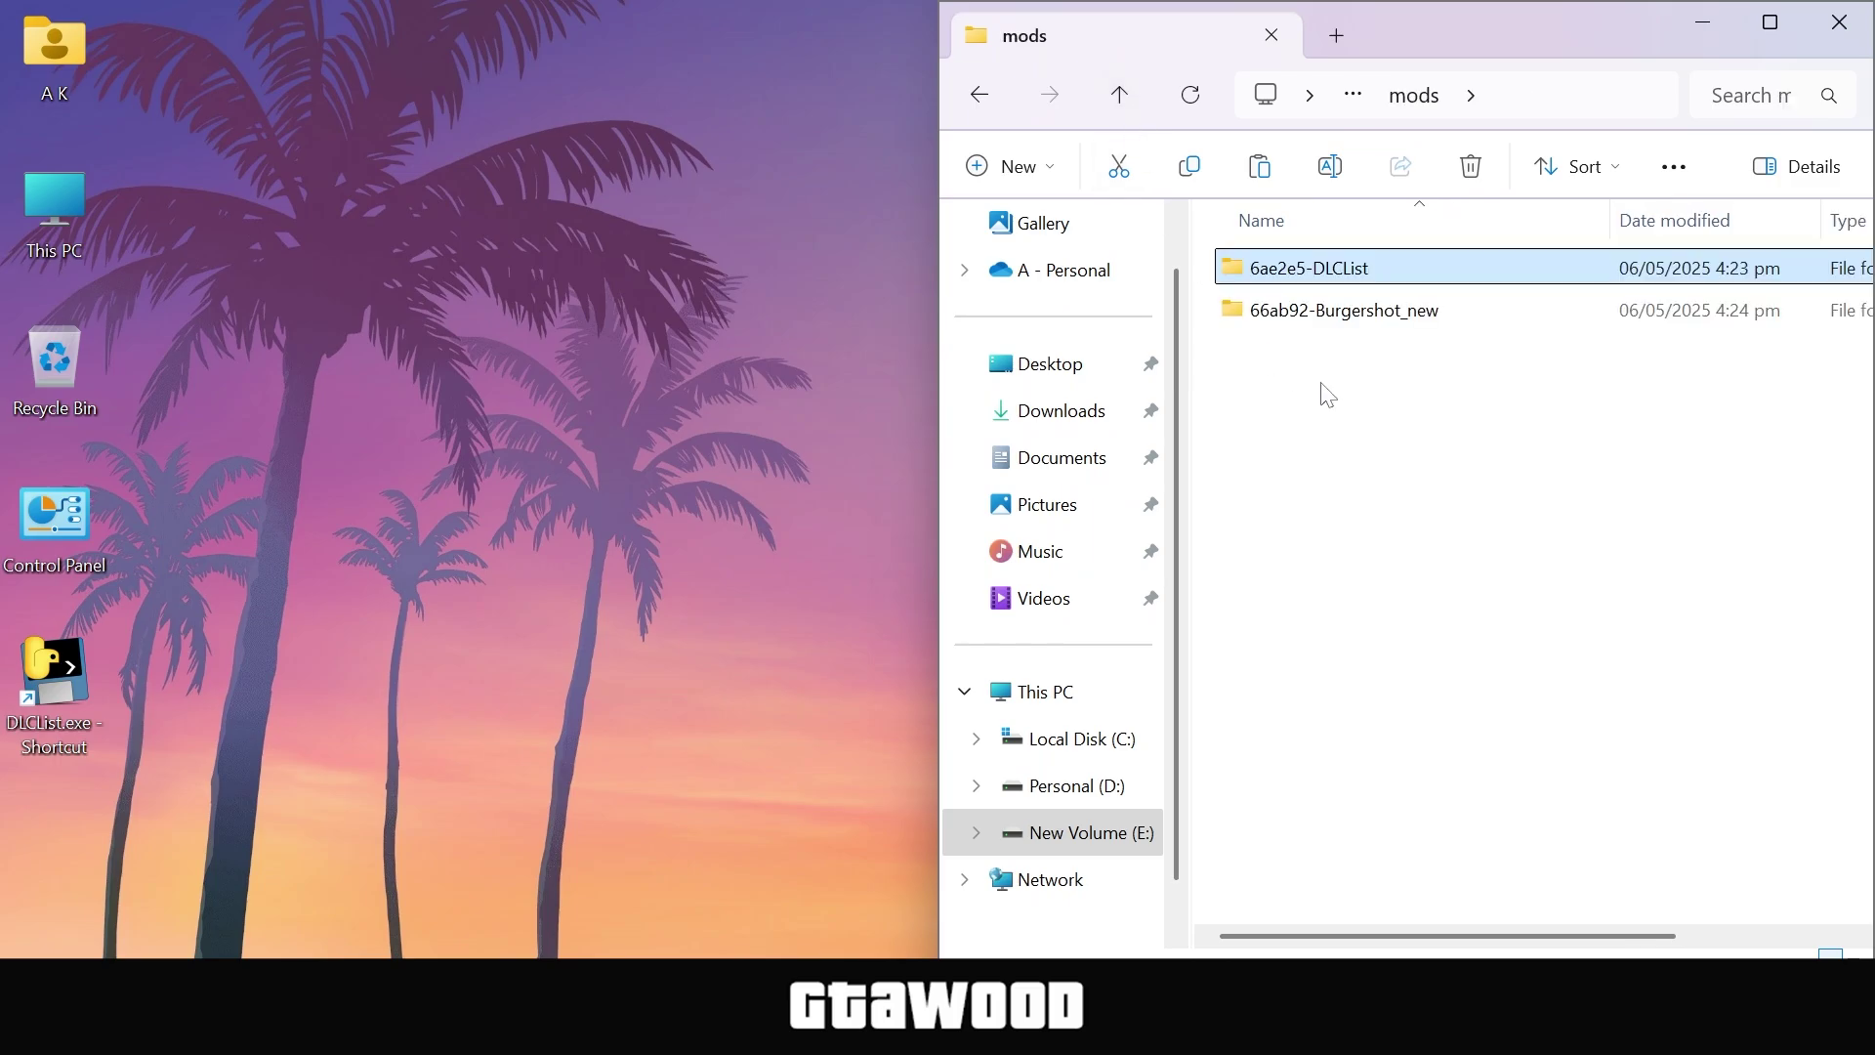
left_click(1304, 320)
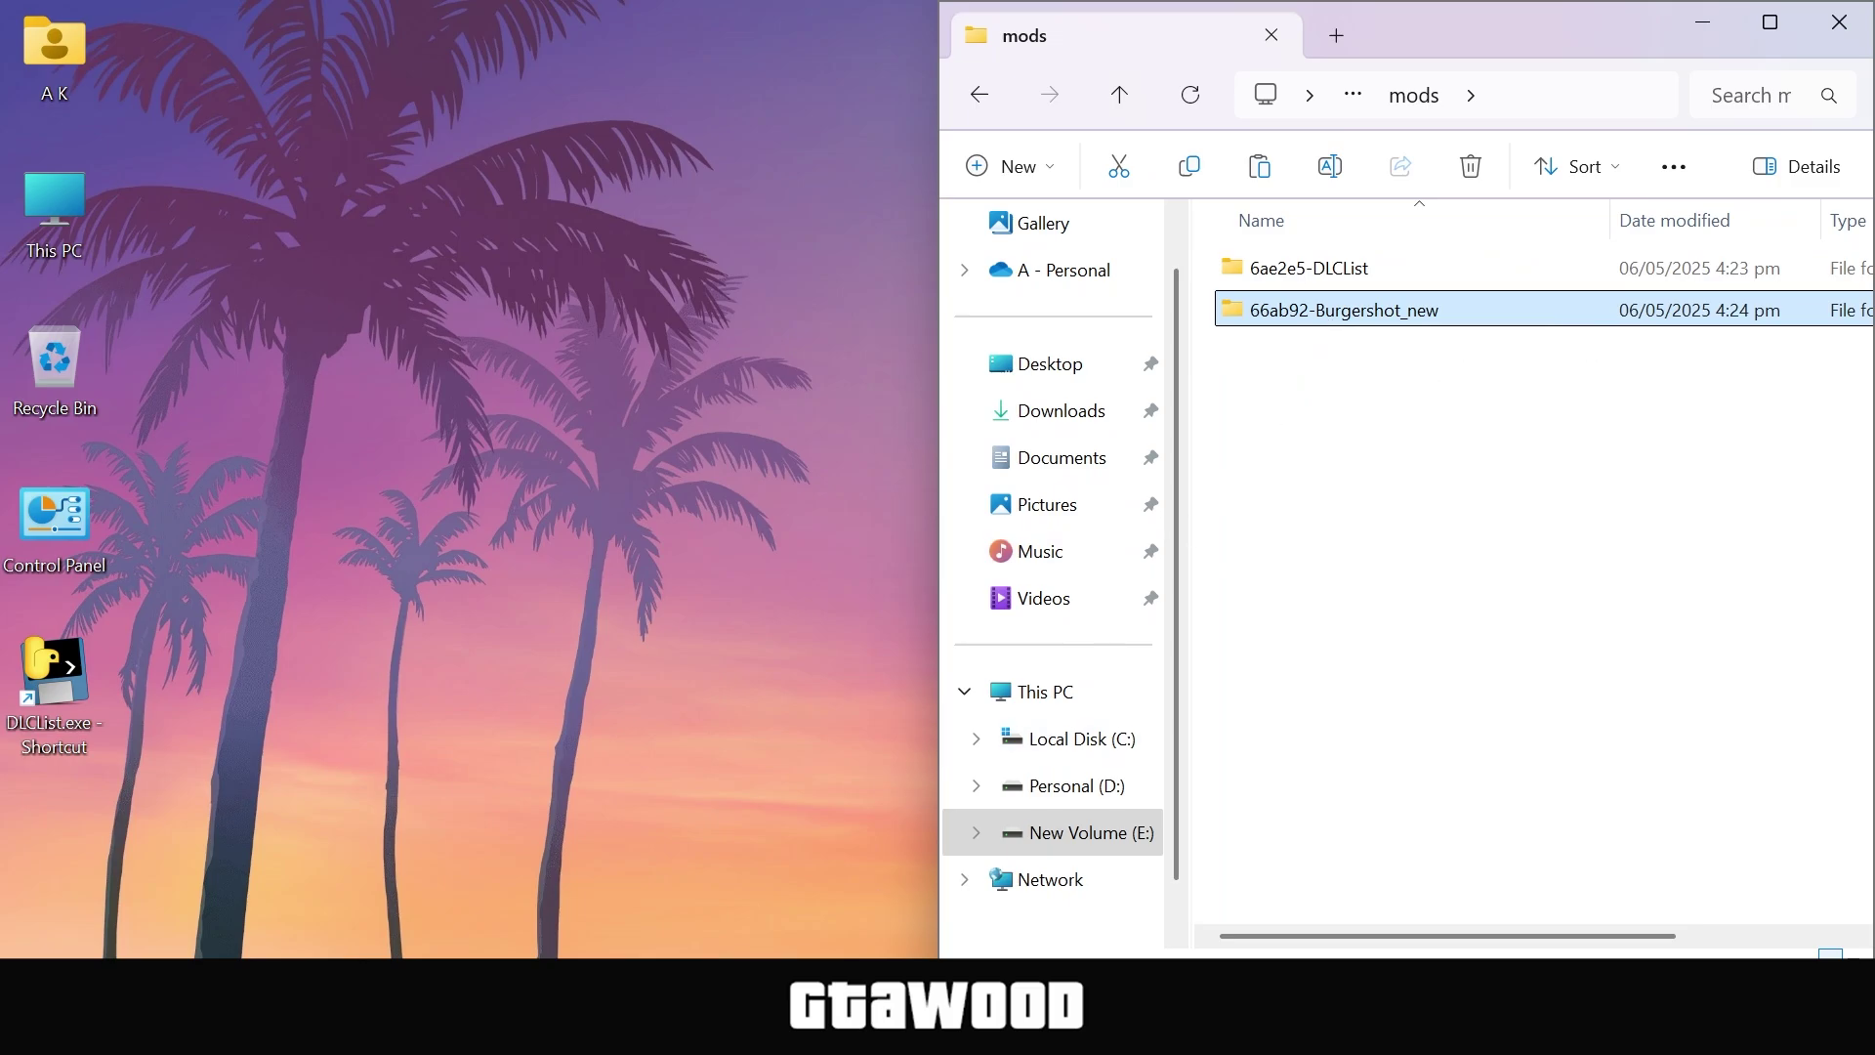
Launch OpenIV from the Start menu.
key("super")
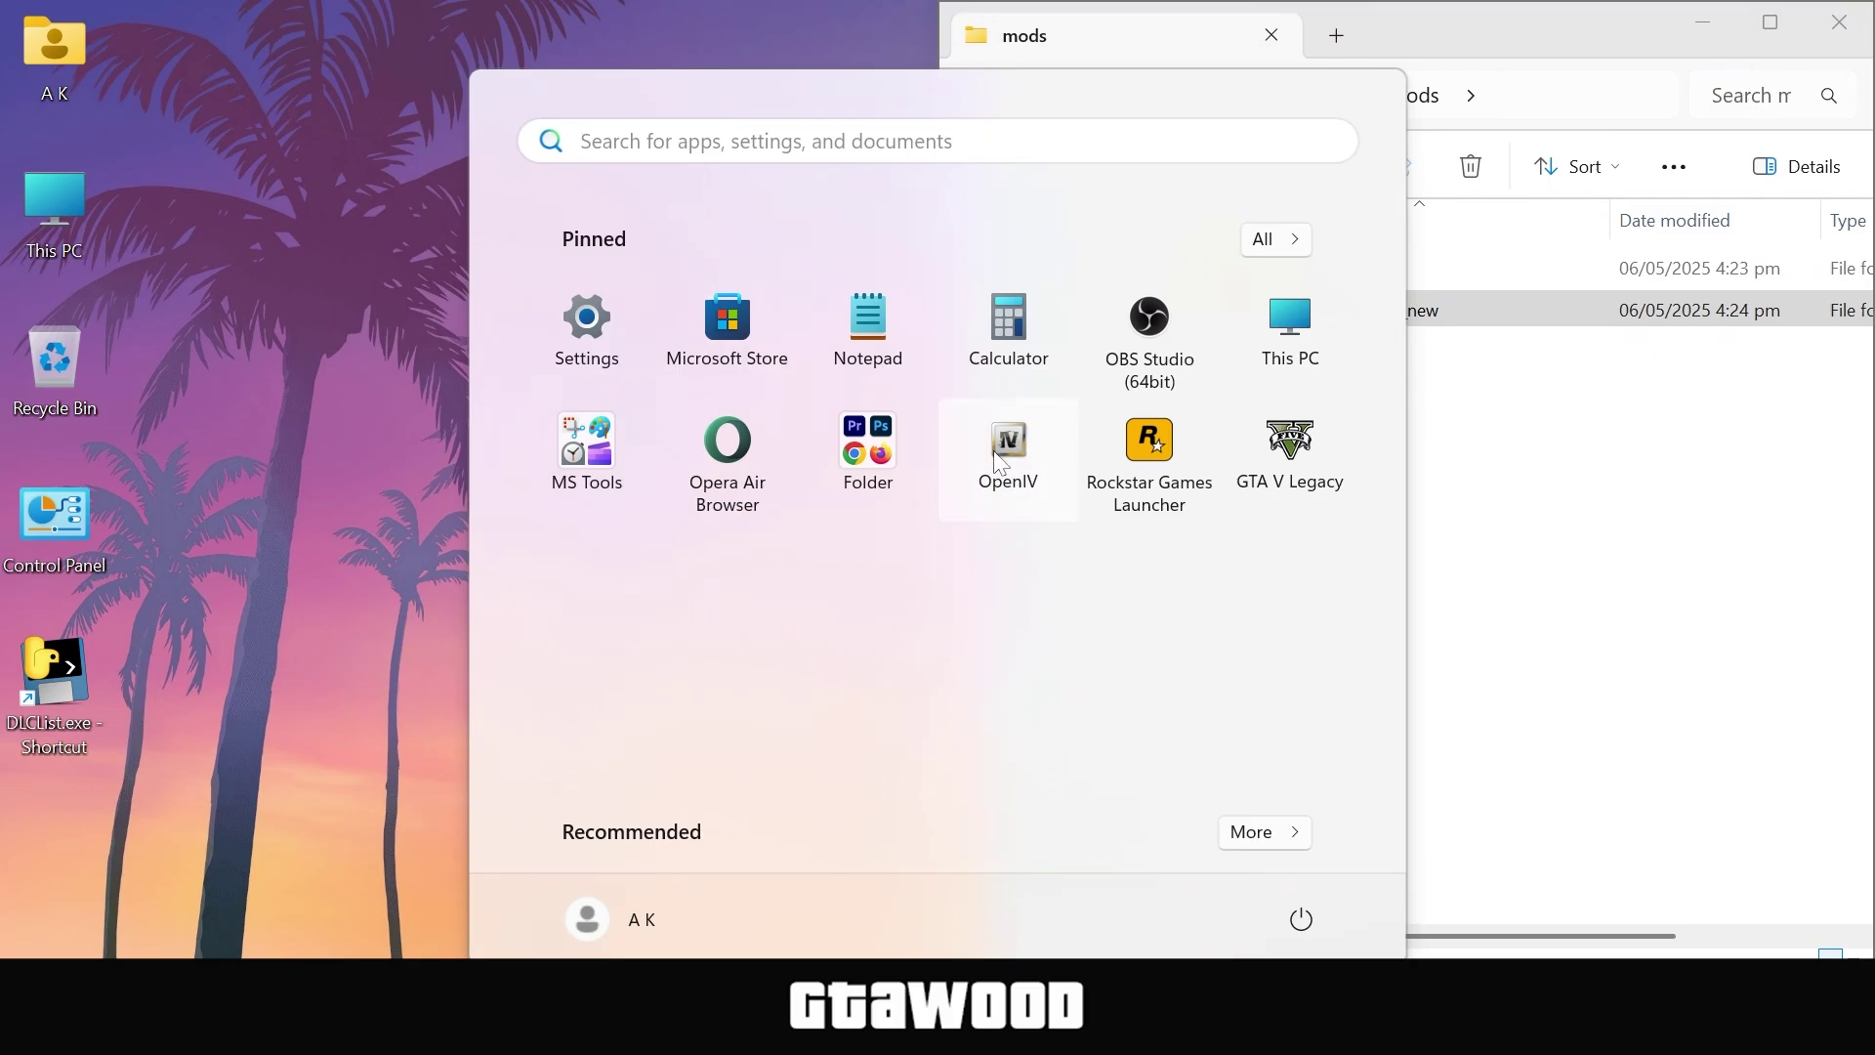
key("Escape")
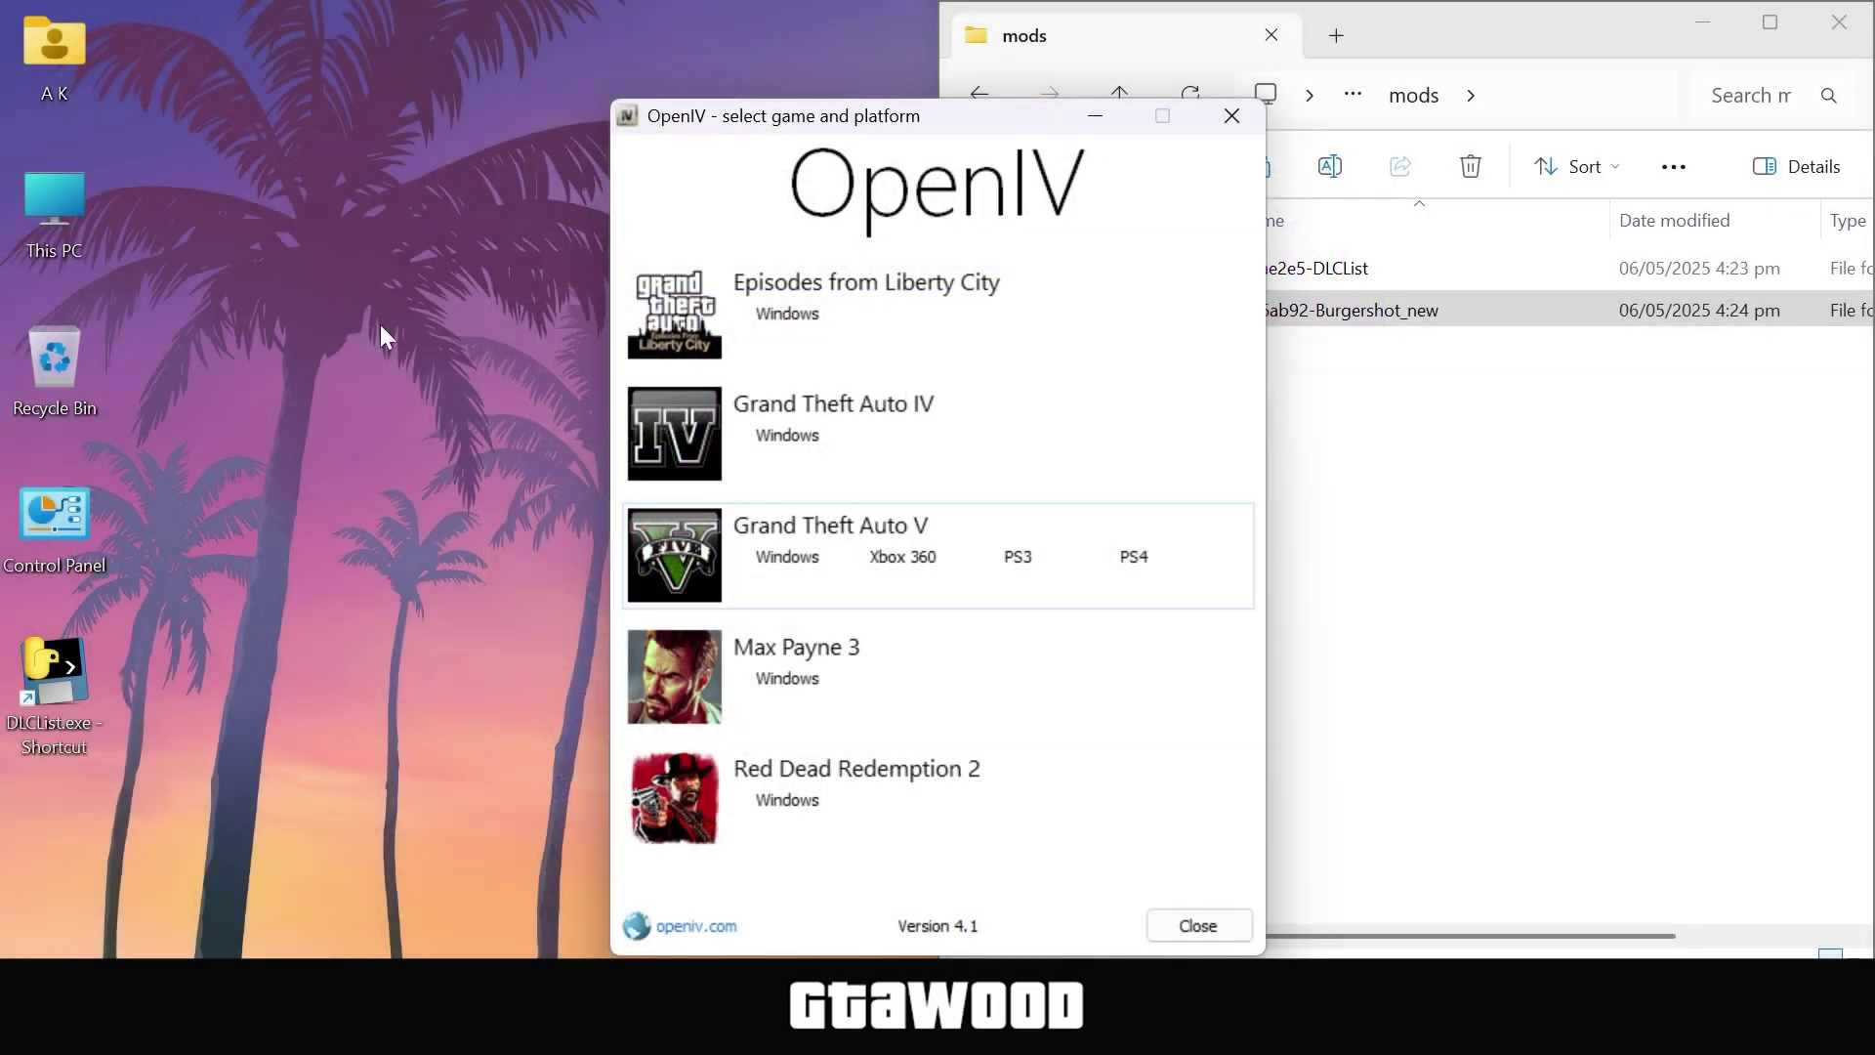
Open GTA V for Windows in OpenIV, dock it left, and enable edit mode.
left_click(806, 567)
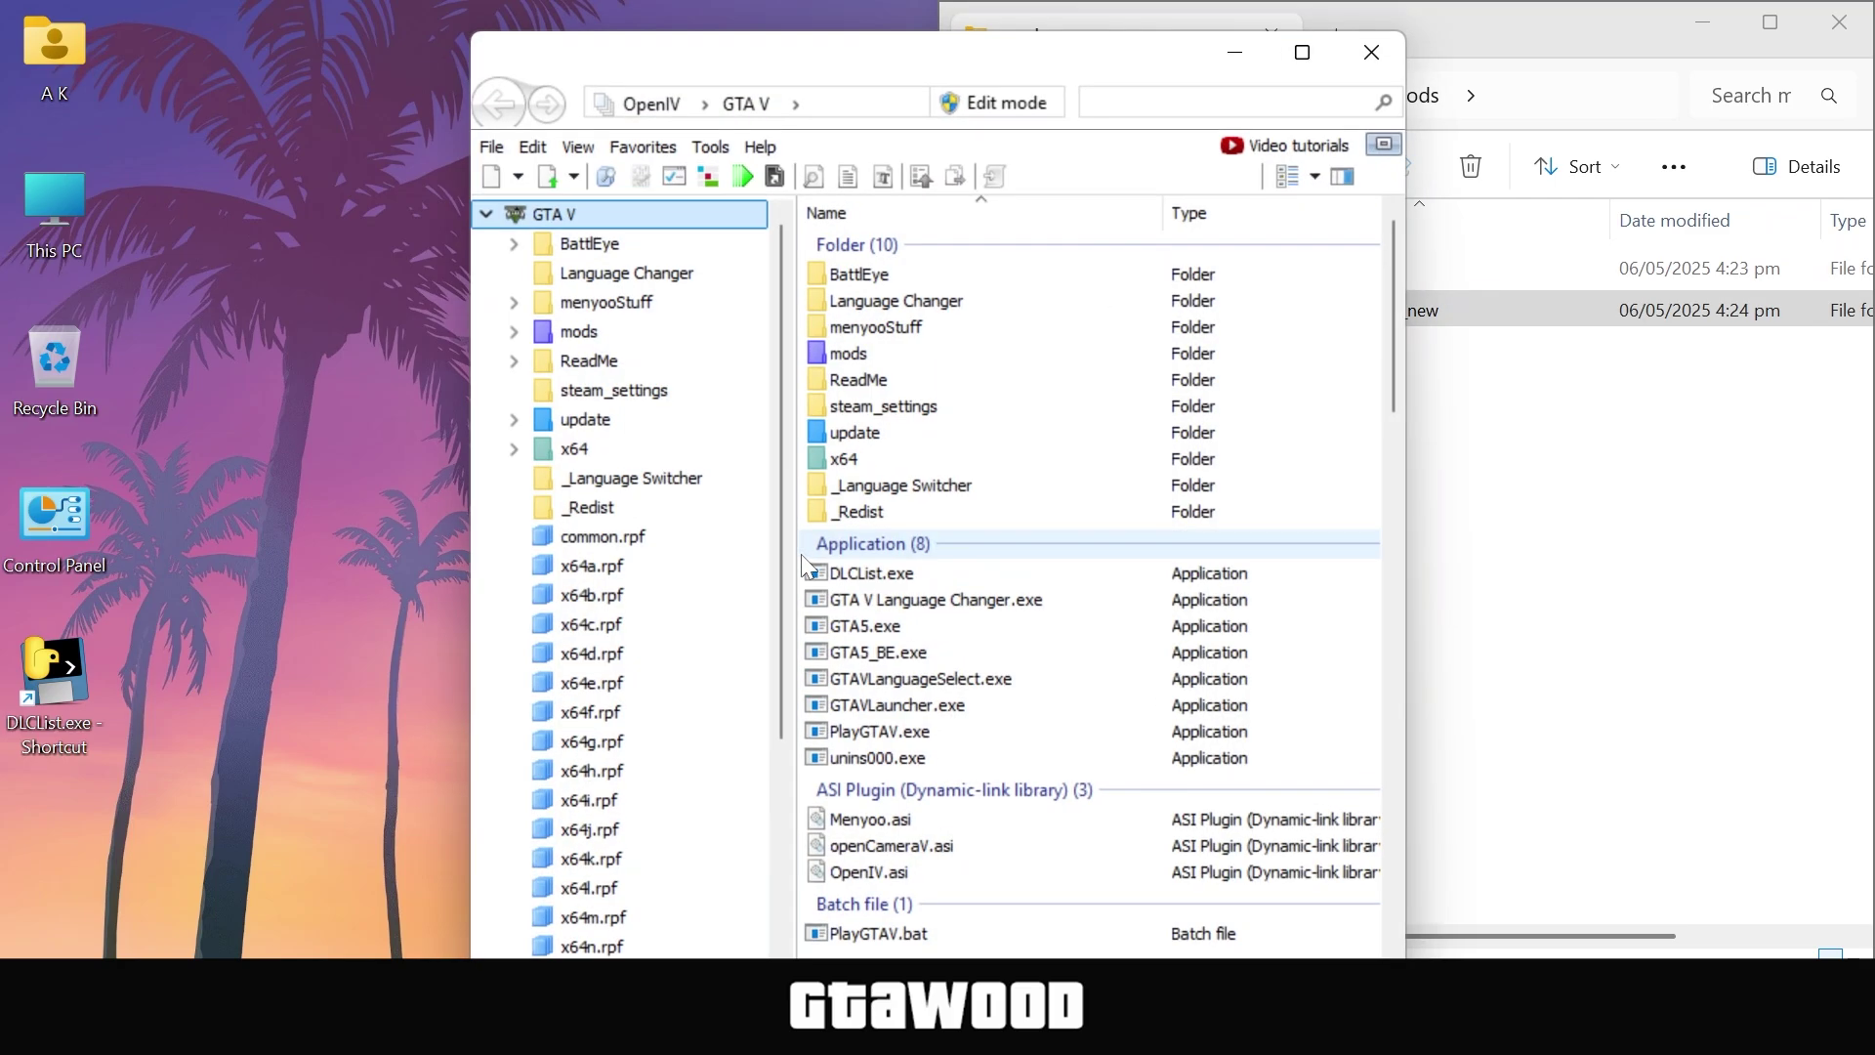
left_click_drag(912, 71, 8, 393)
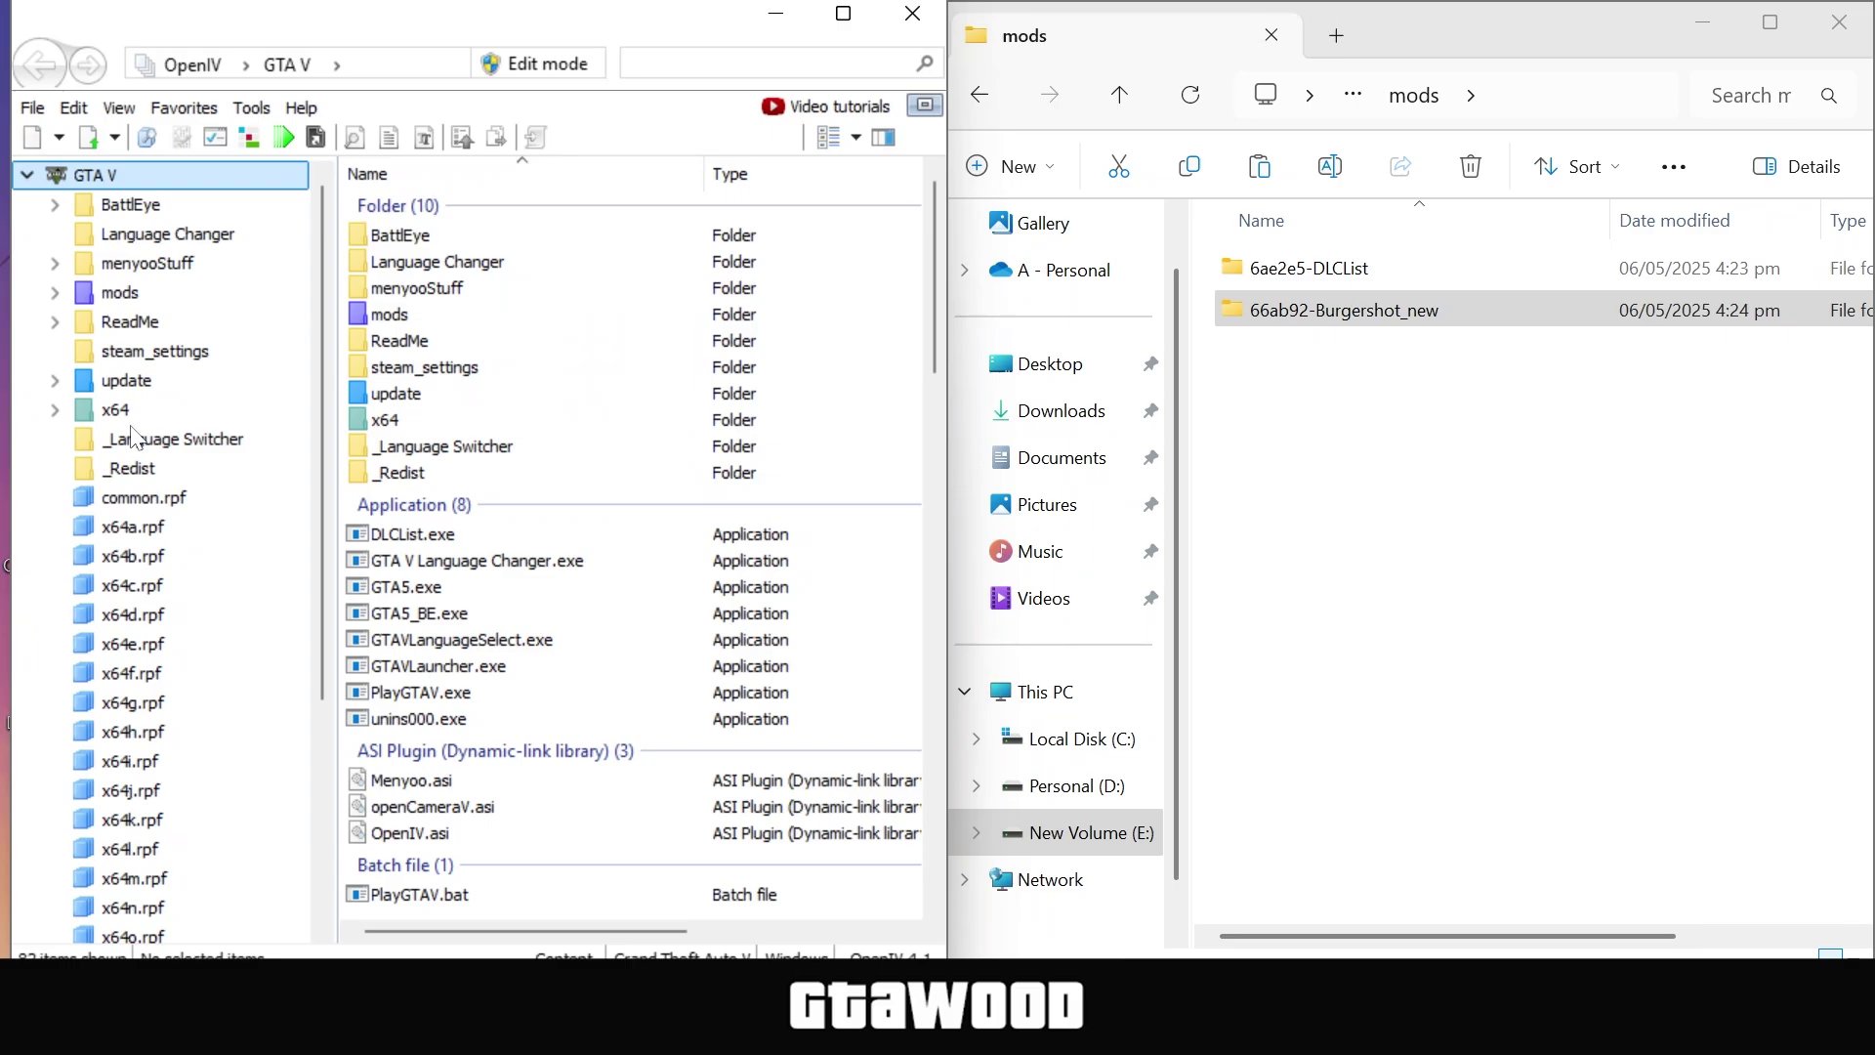
left_click(538, 69)
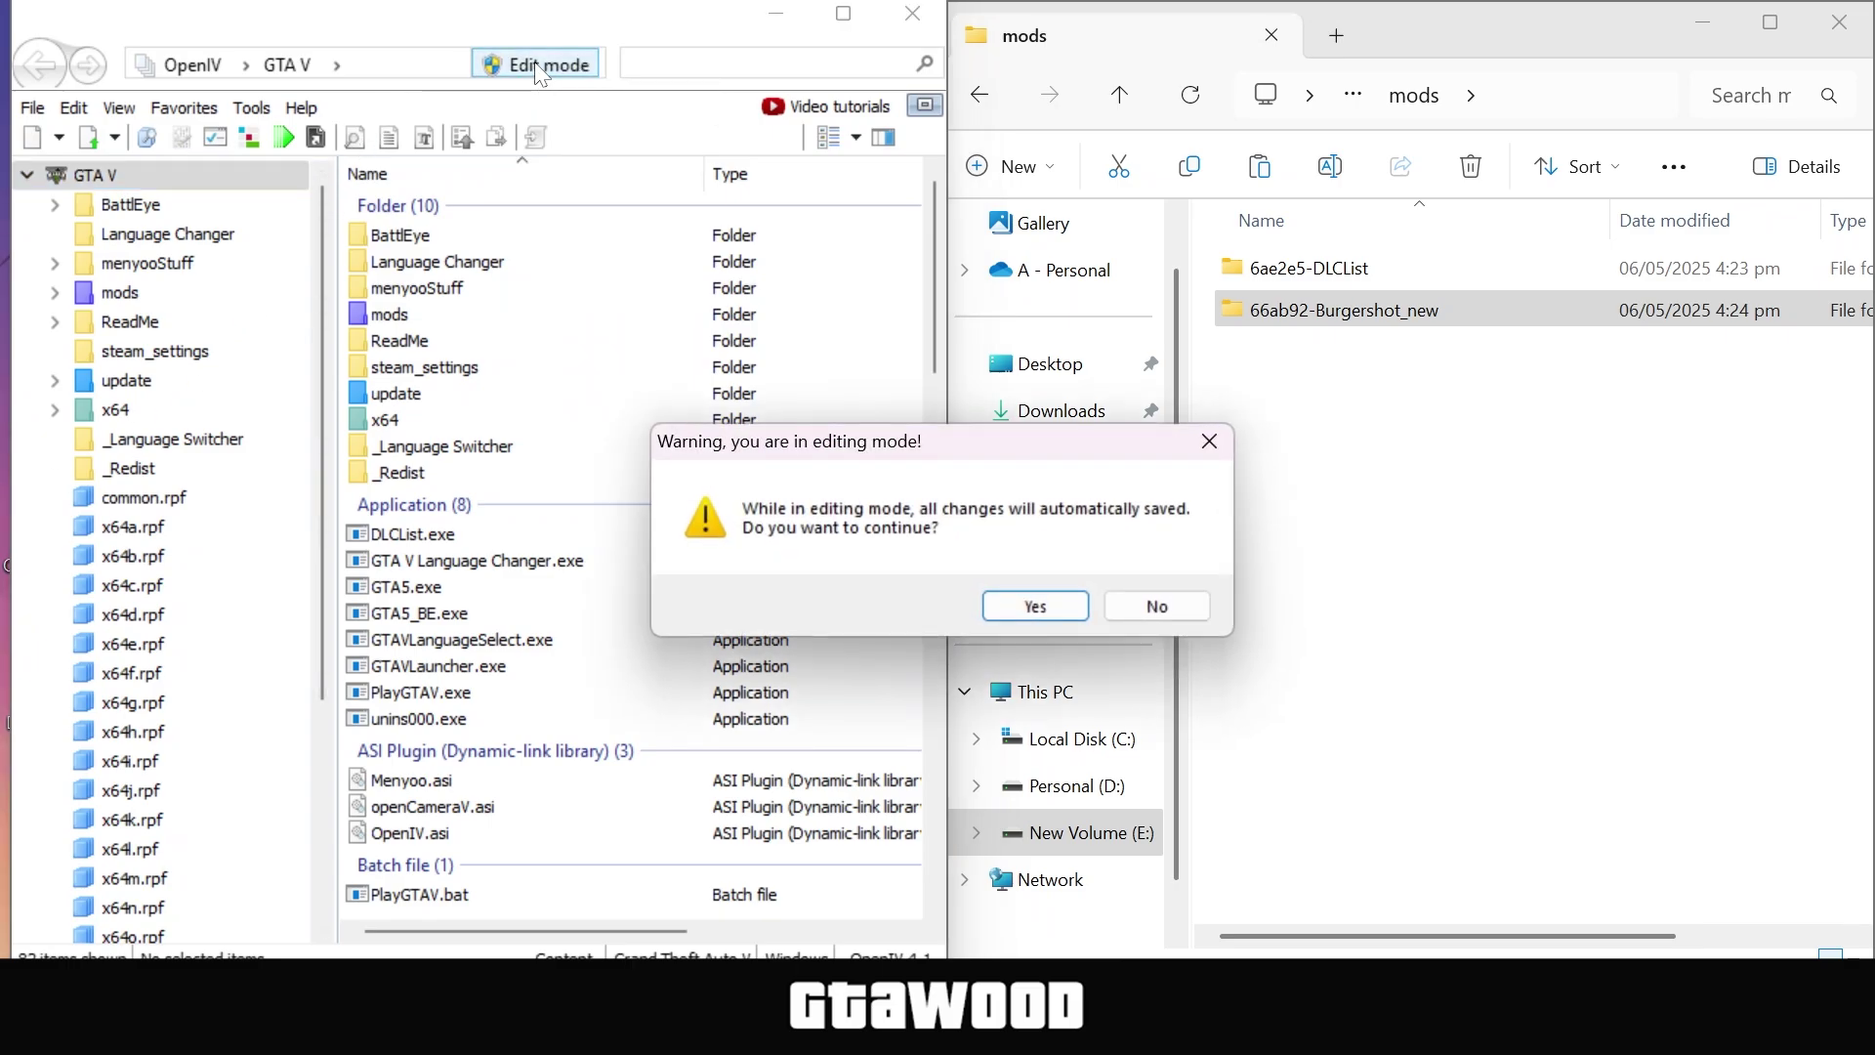
left_click(1035, 606)
In Explorer, open 66ab92-Burgershot_new\SP and select the burgershot folder.
right_click(1231, 311)
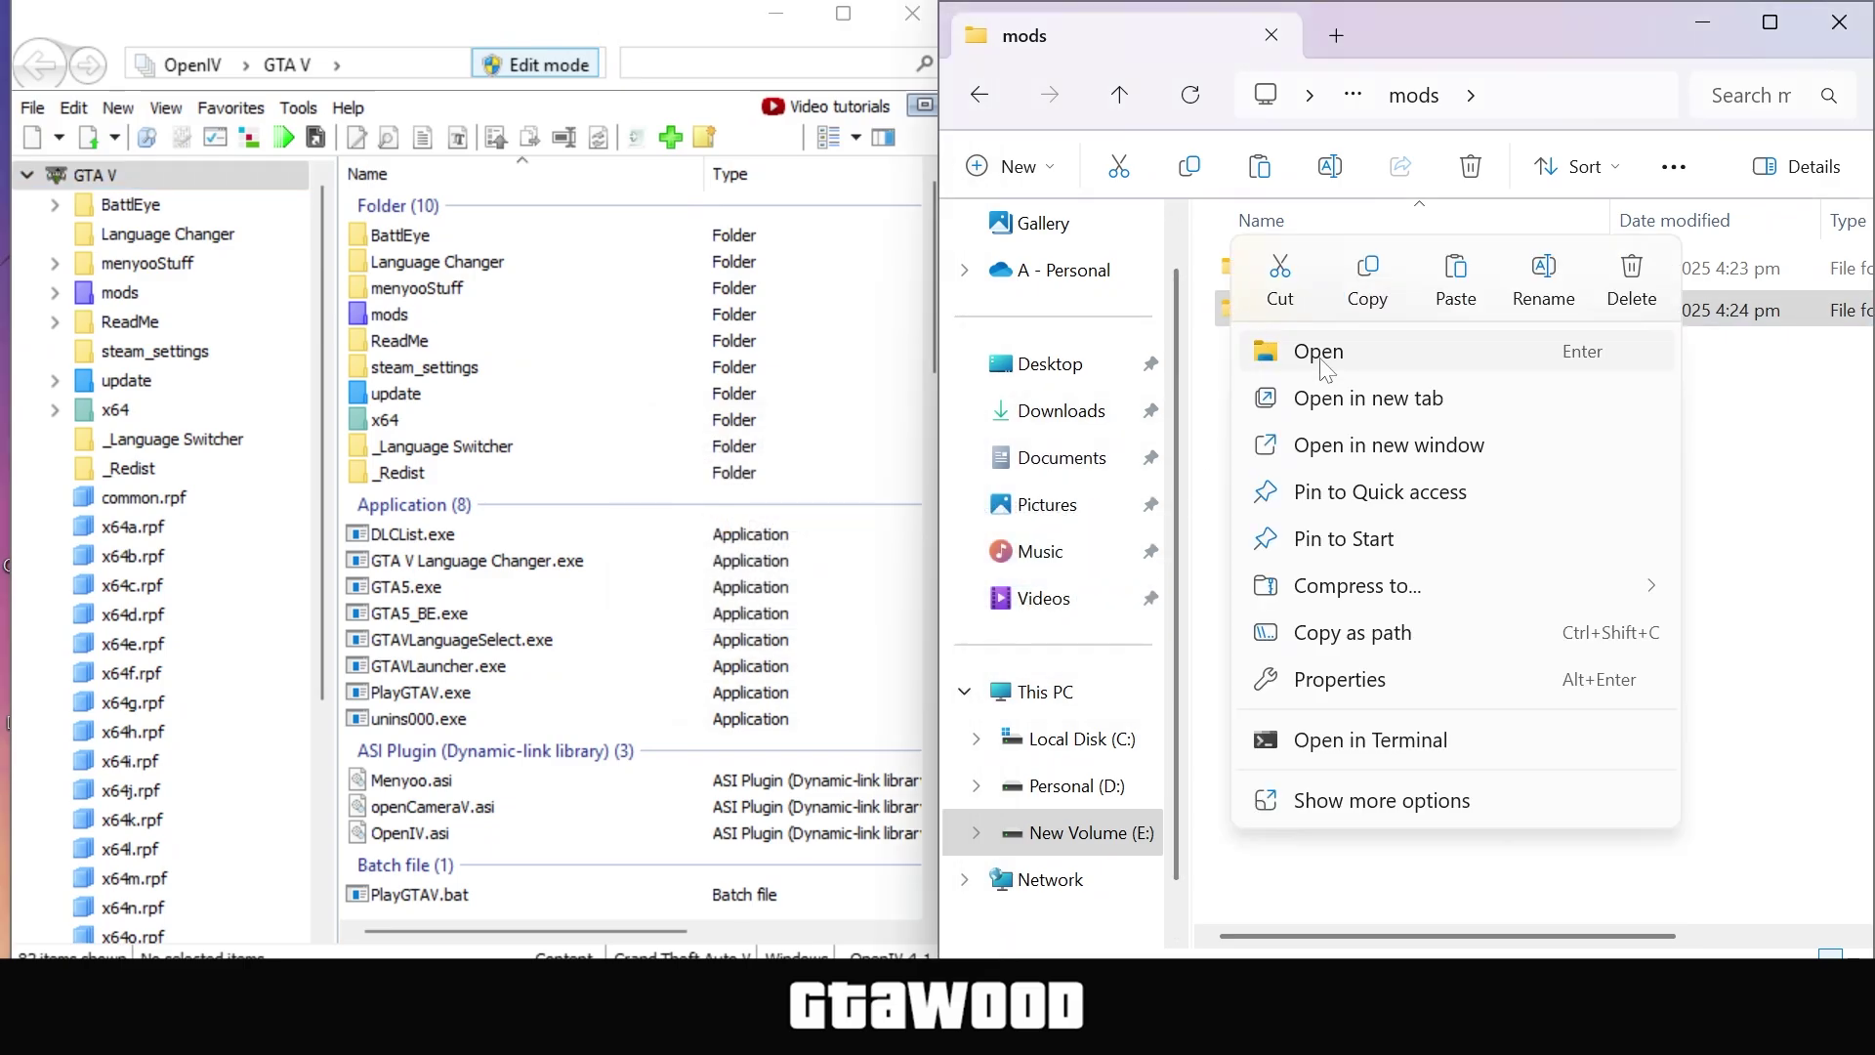
left_click(1318, 353)
right_click(1233, 308)
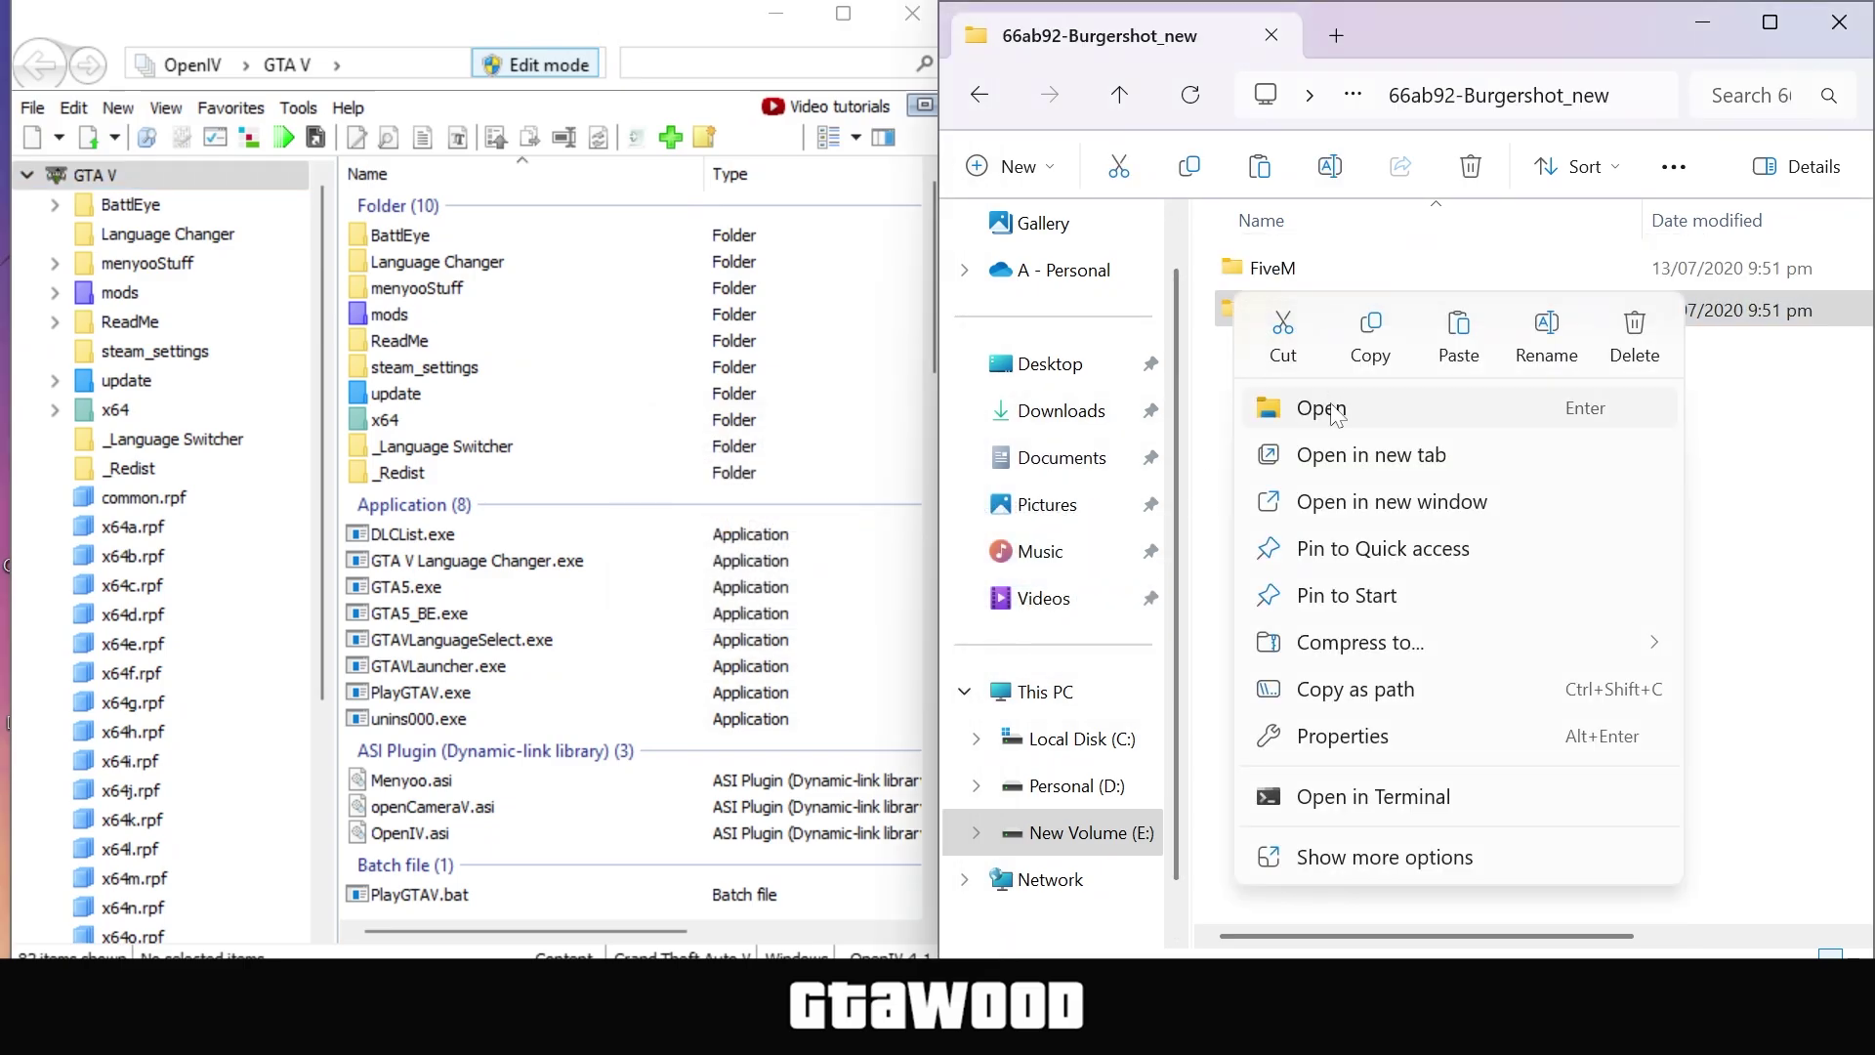
left_click(1327, 406)
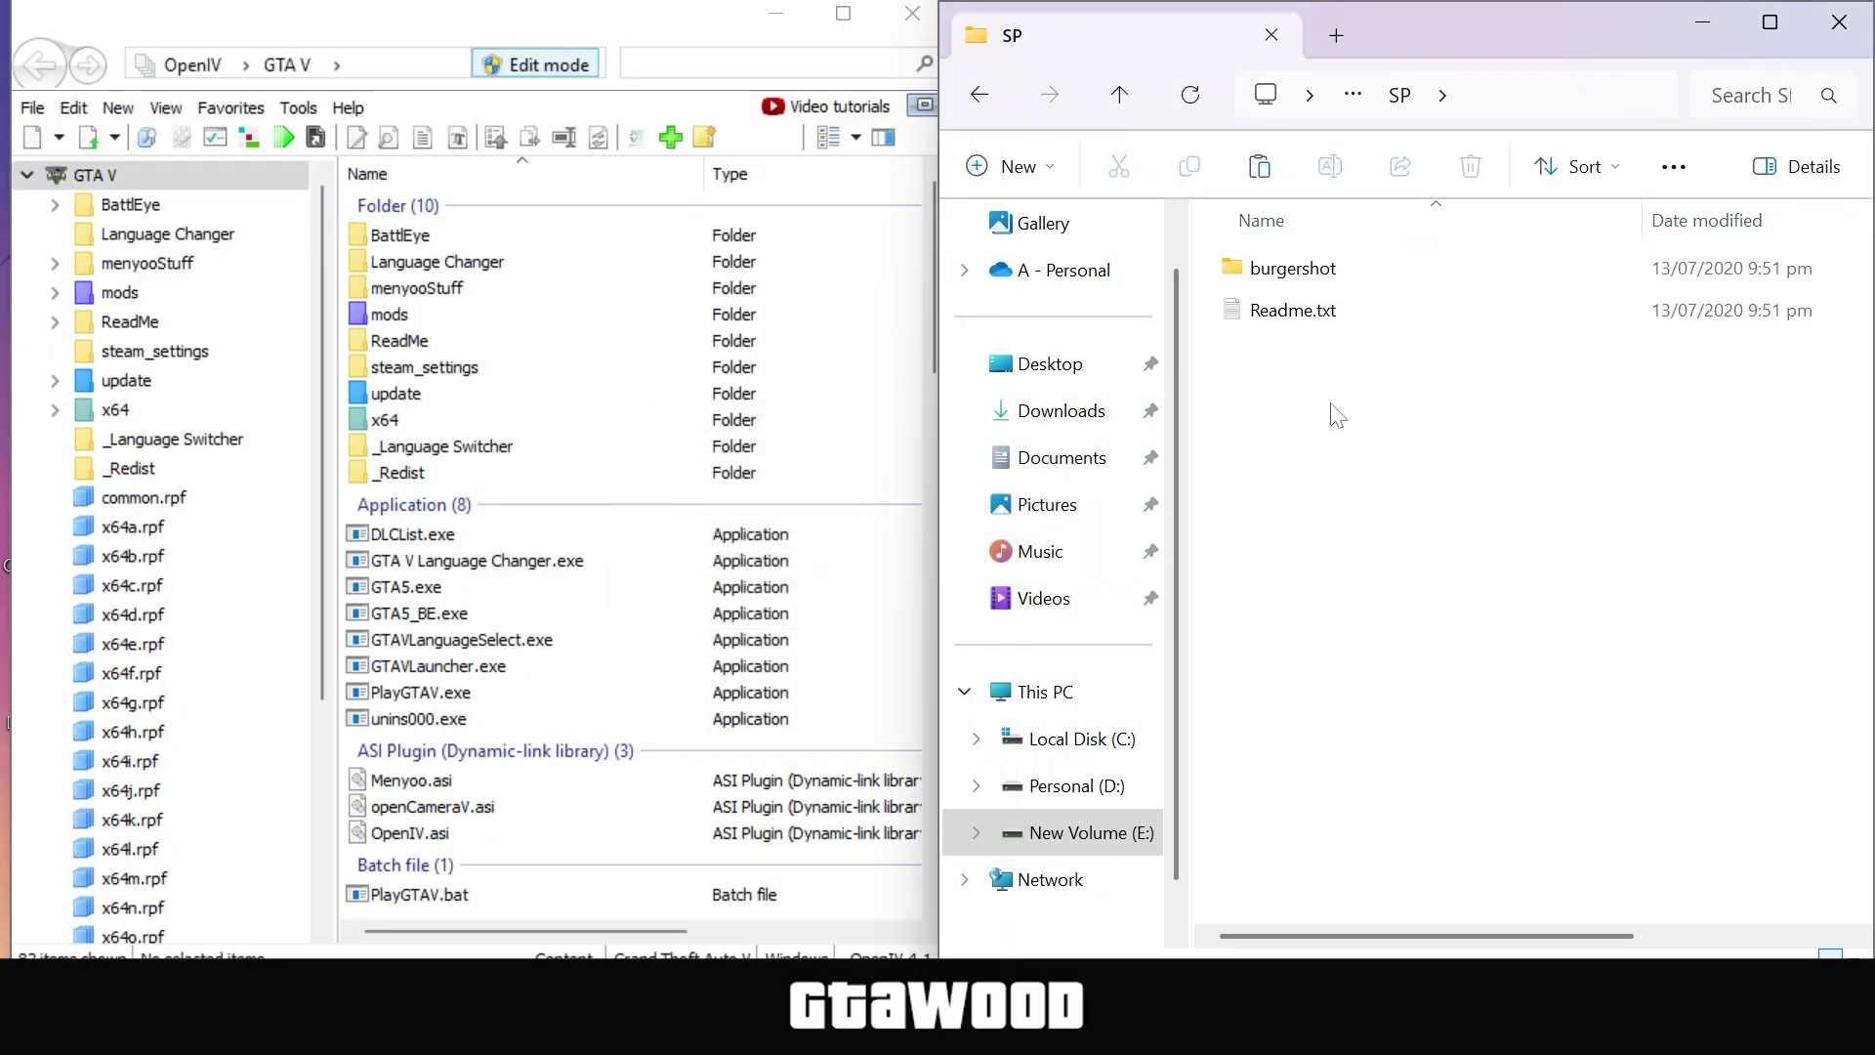
left_click(1228, 272)
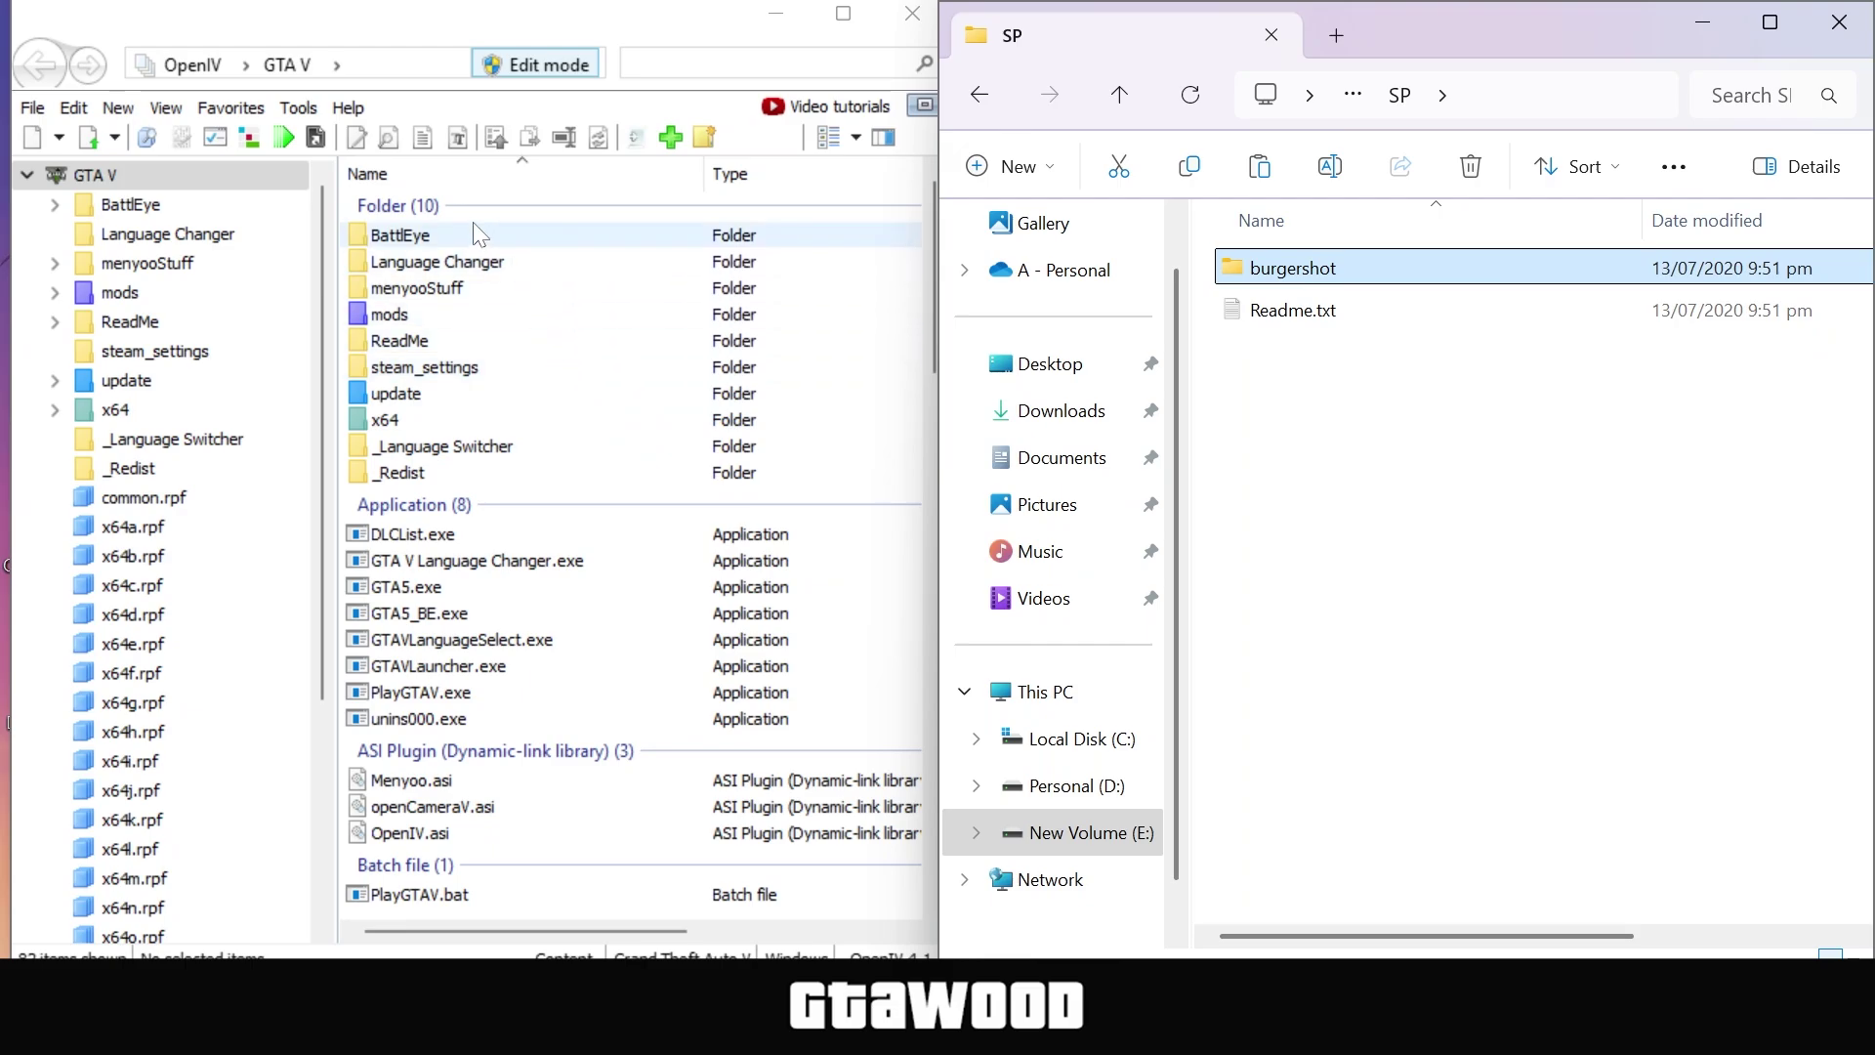
Navigate OpenIV to the update\x64\dlcpacks folder.
left_click(360, 402)
double_click(357, 396)
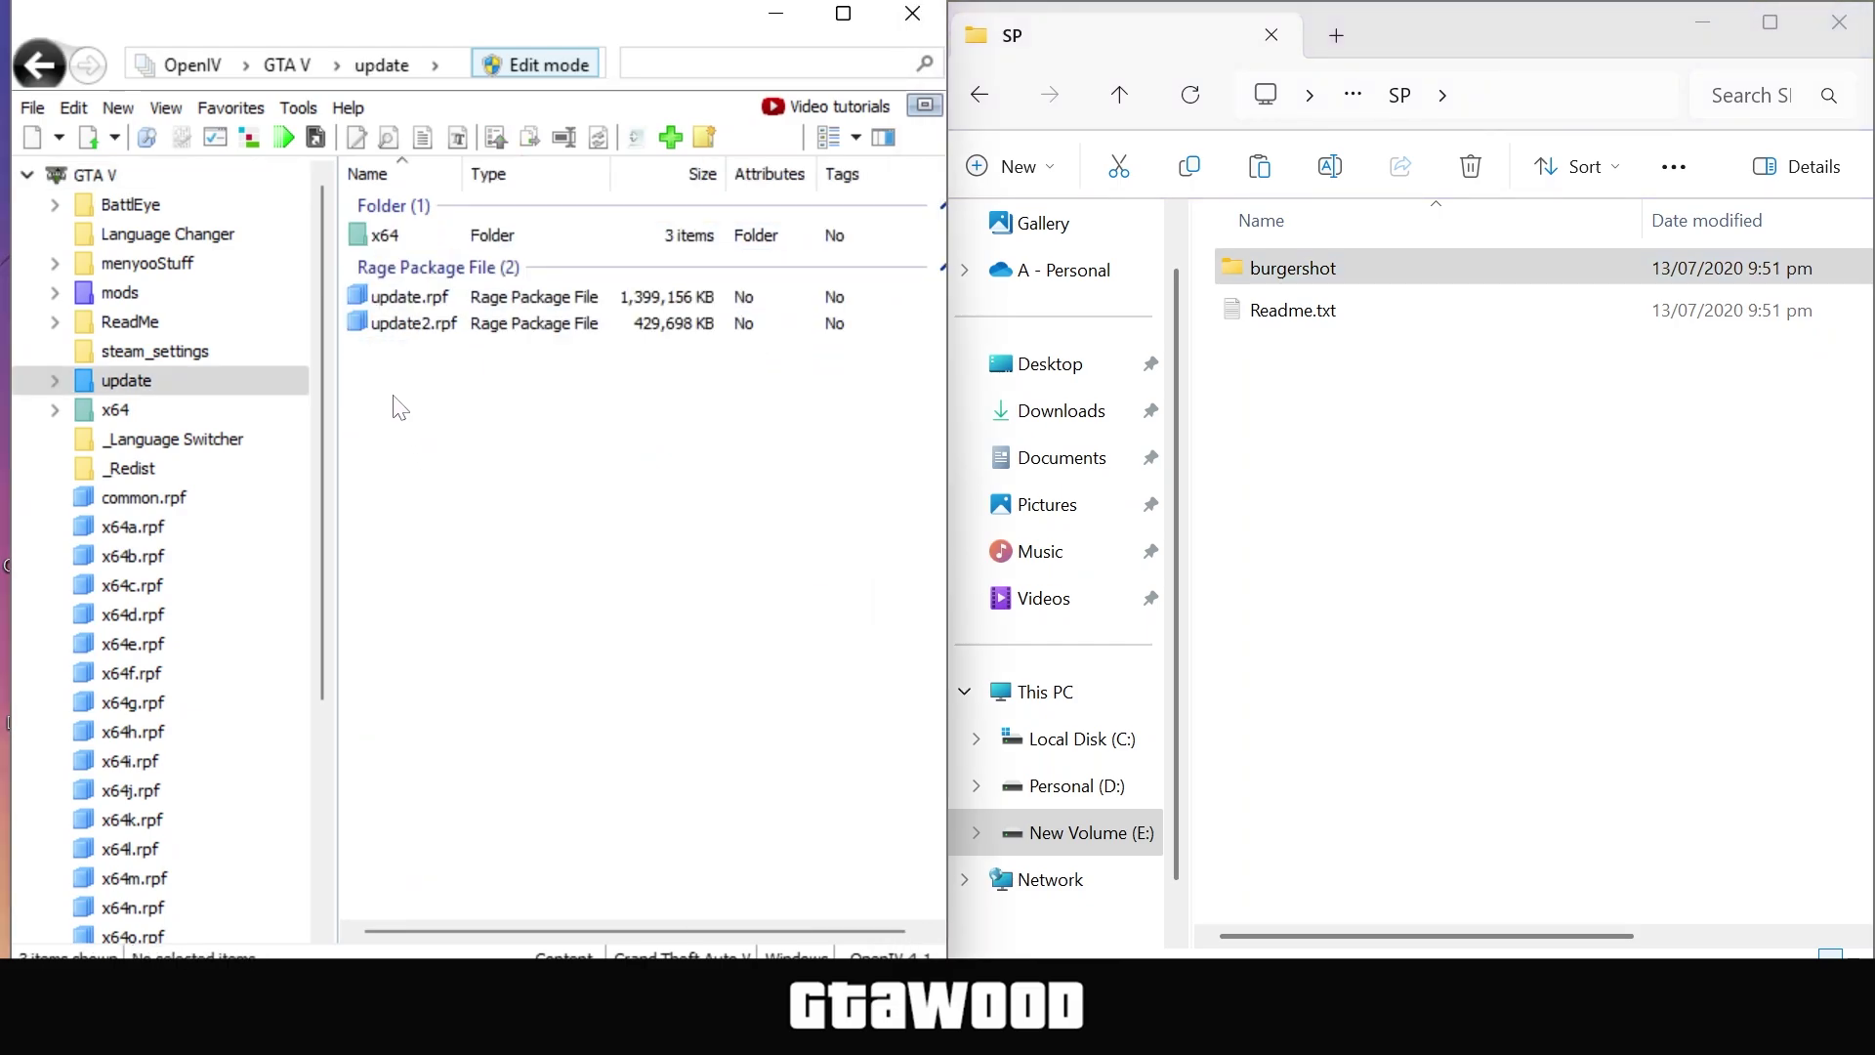
double_click(362, 238)
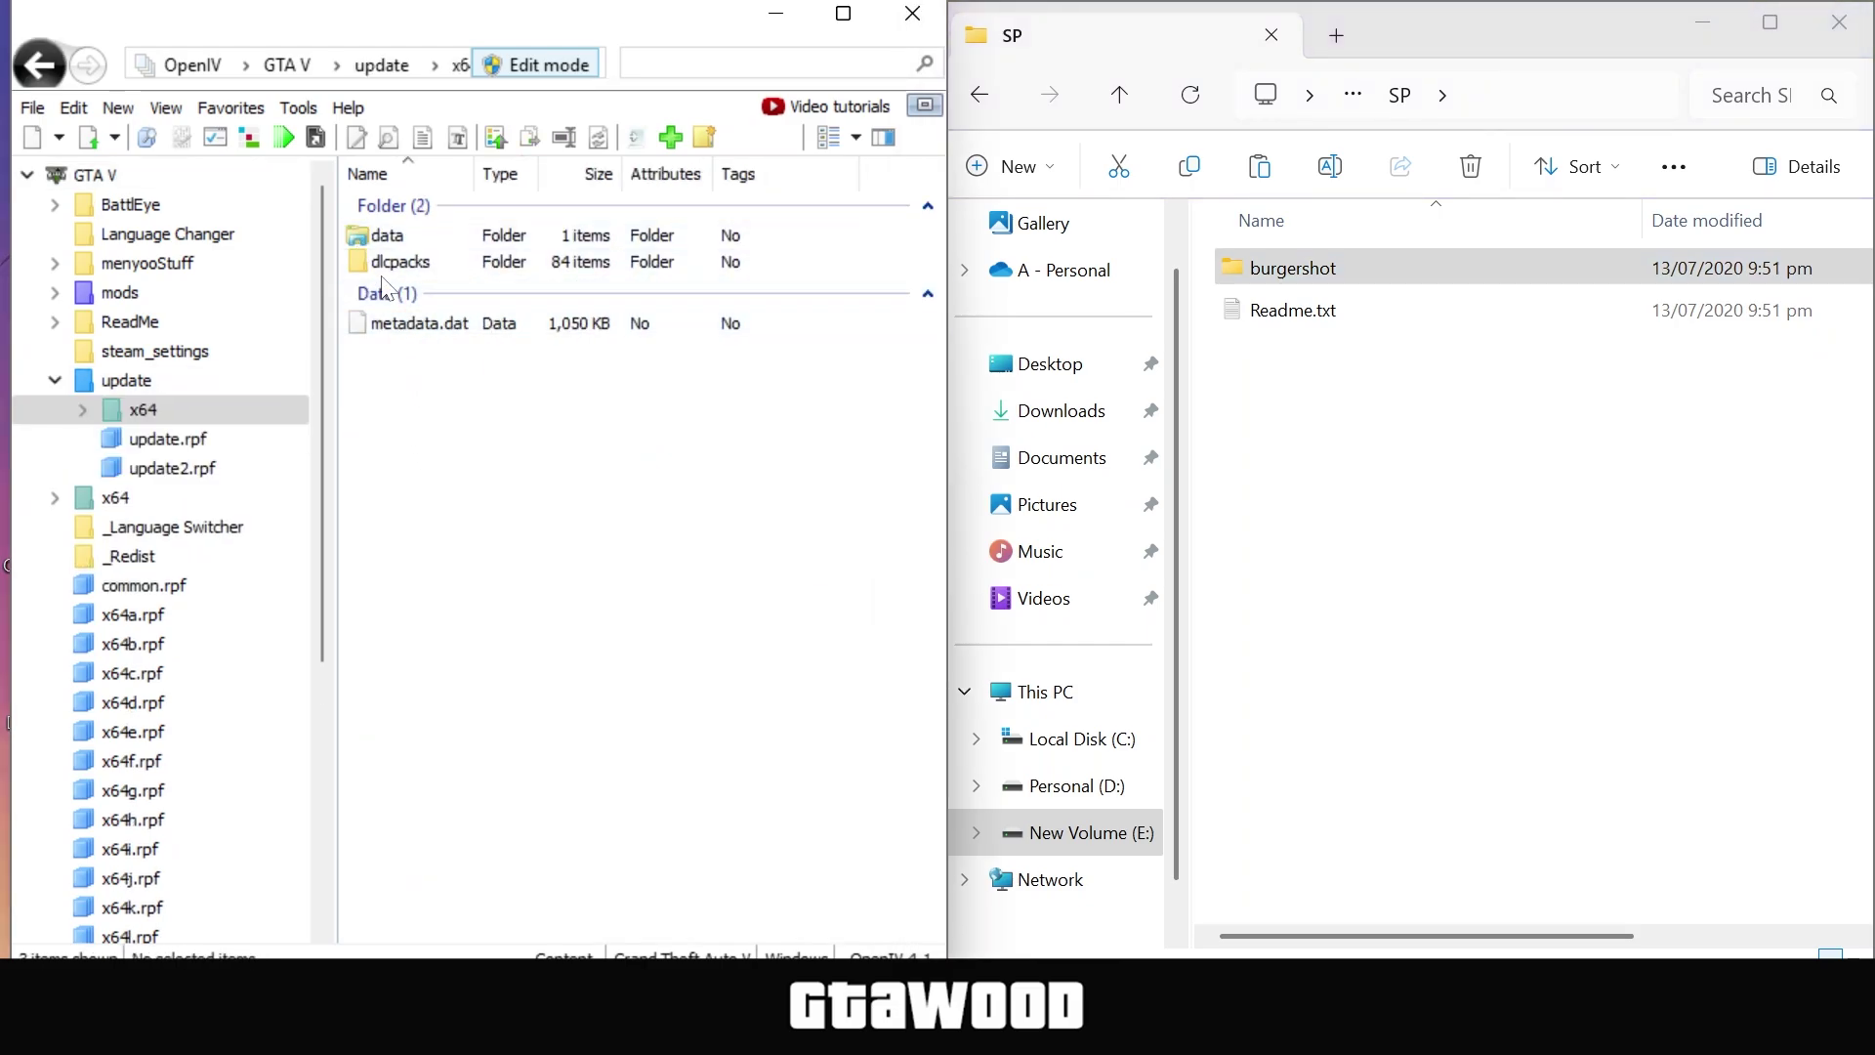
double_click(362, 263)
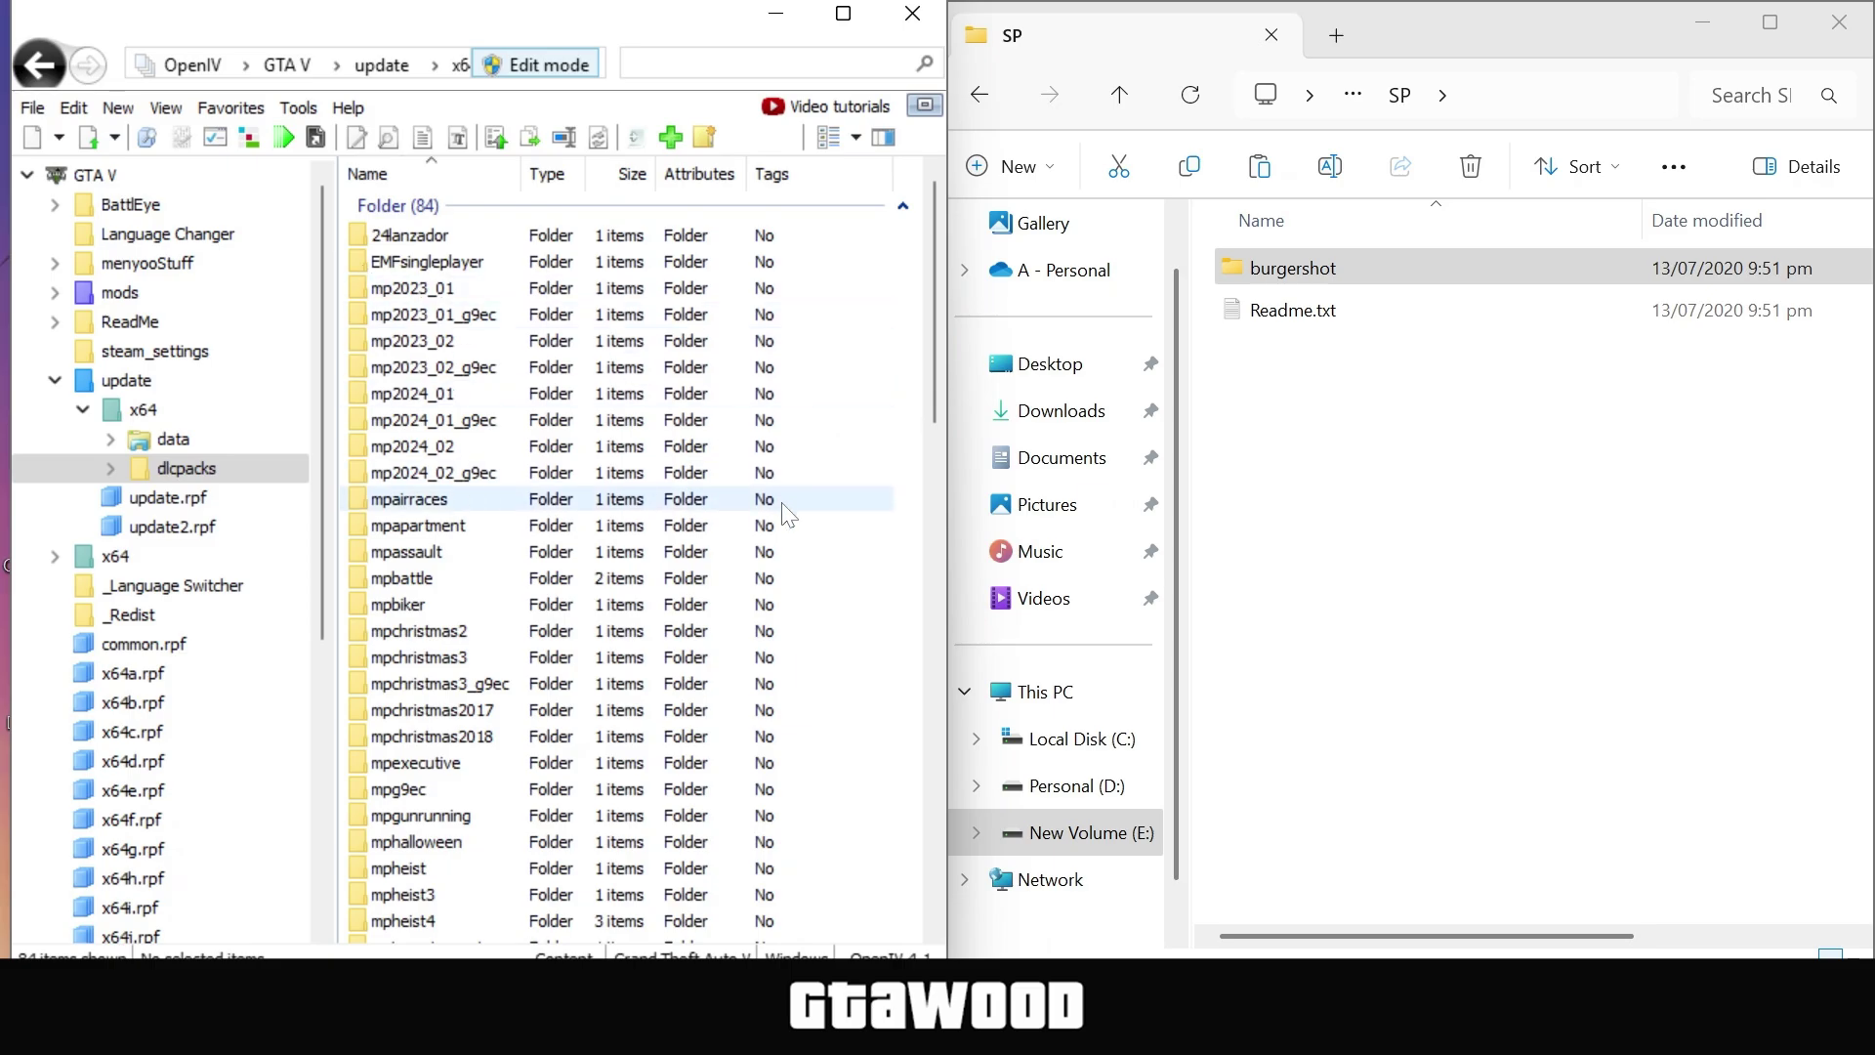
Drag the burgershot folder from Explorer into dlcpacks, then toggle edit mode off and on.
left_click(1236, 273)
left_click_drag(1236, 274, 881, 459)
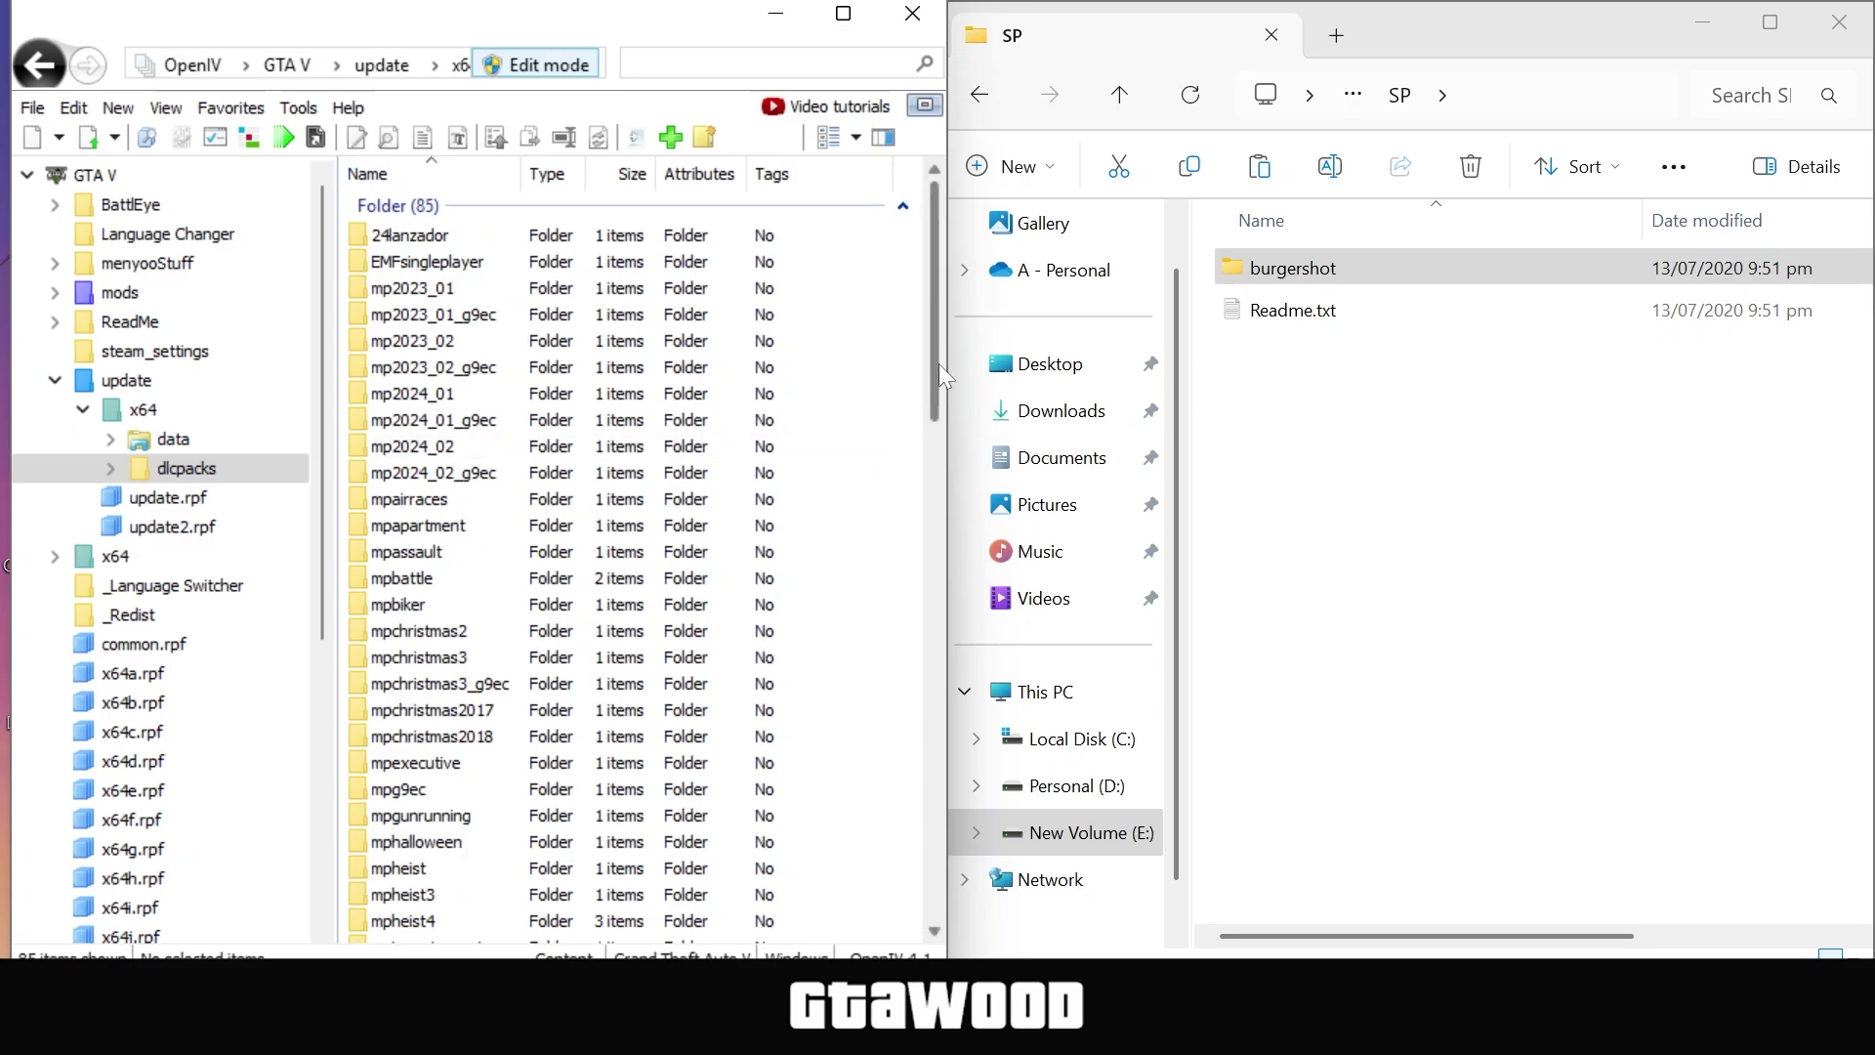
left_click_drag(939, 363, 953, 895)
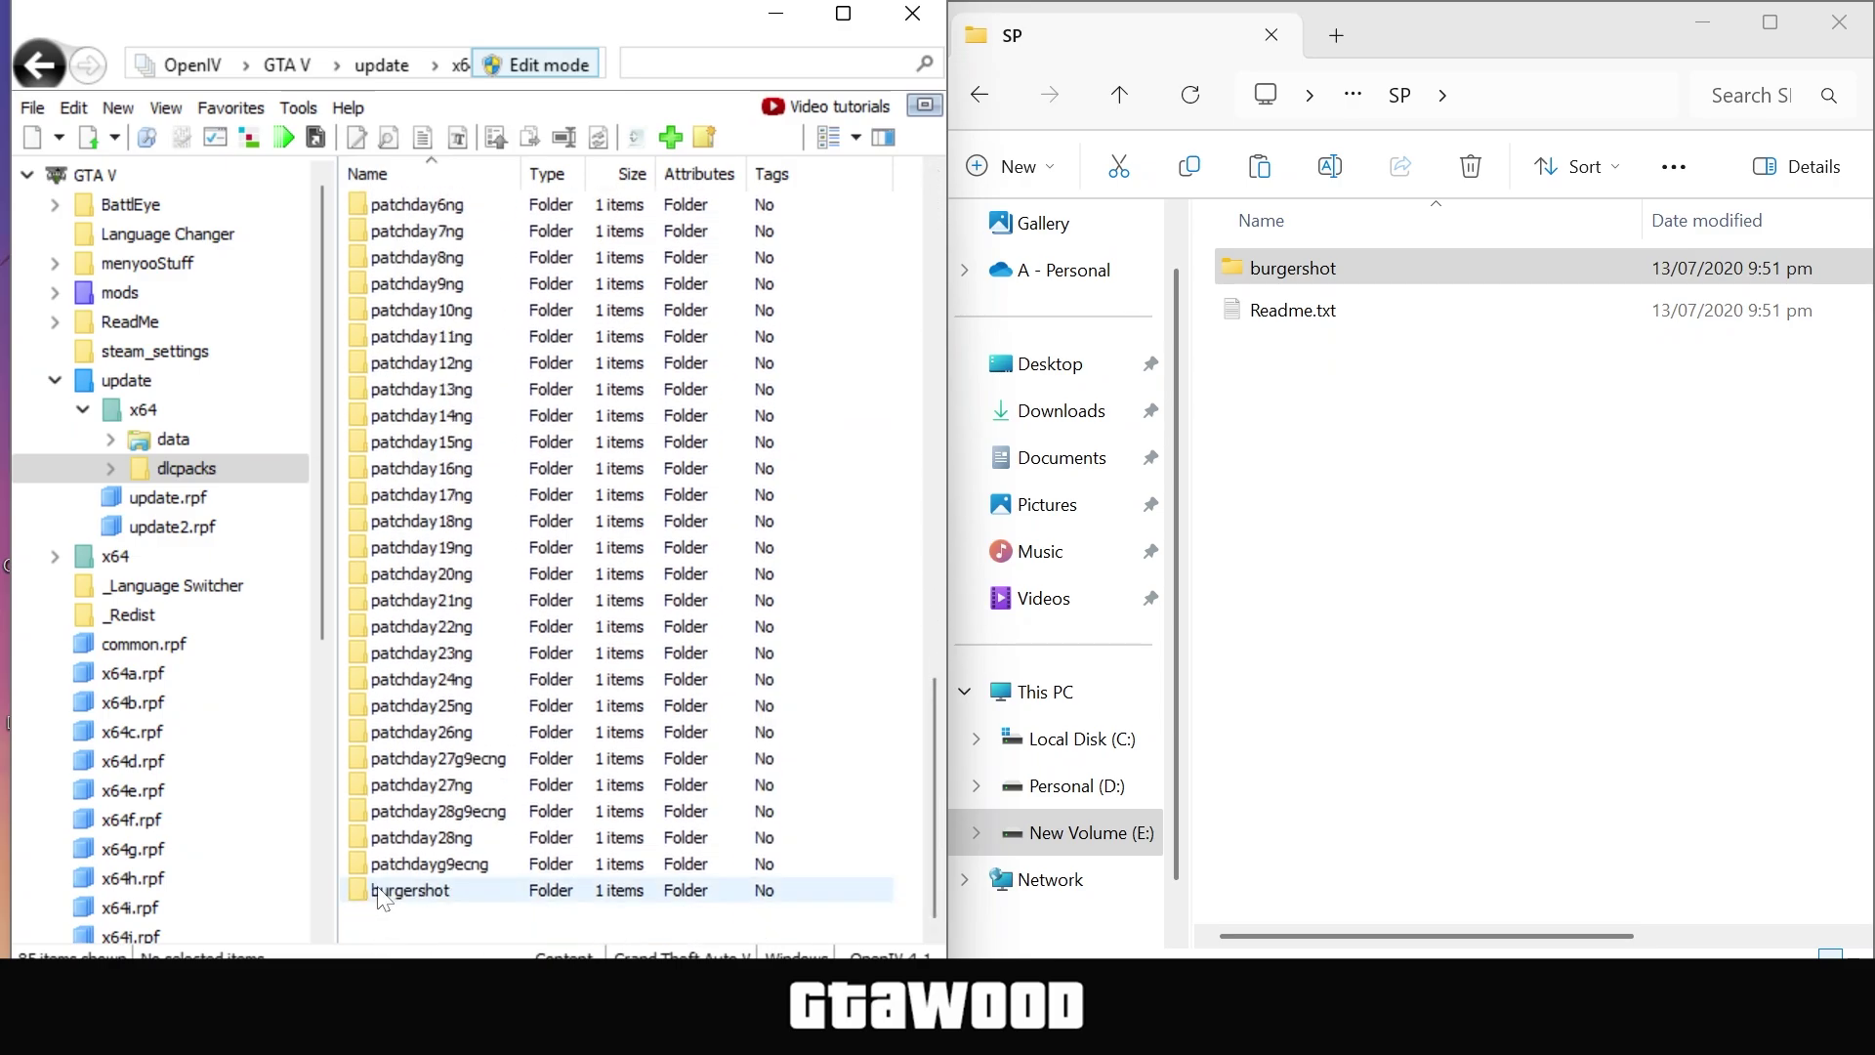
left_click(537, 64)
left_click(535, 65)
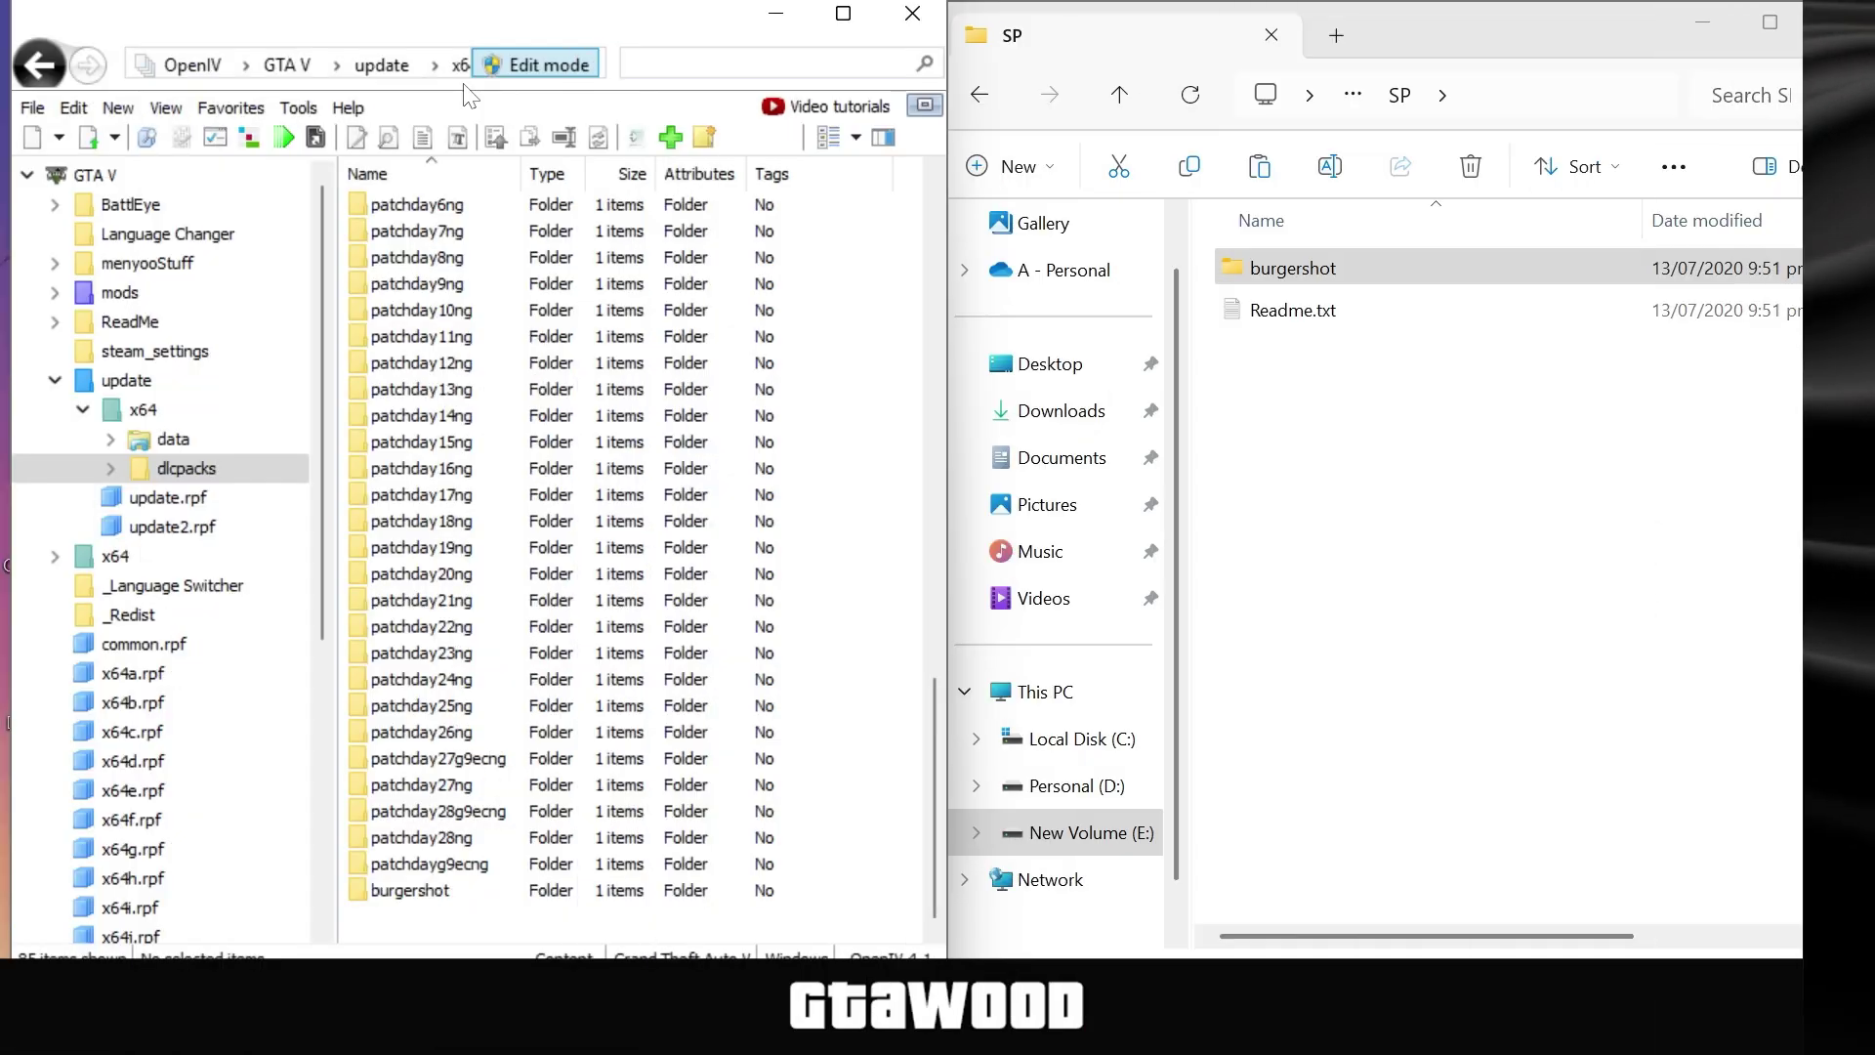
Exit OpenIV, minimize the burgershot window, and open DLCList.exe's file location from its desktop shortcut.
left_click(32, 106)
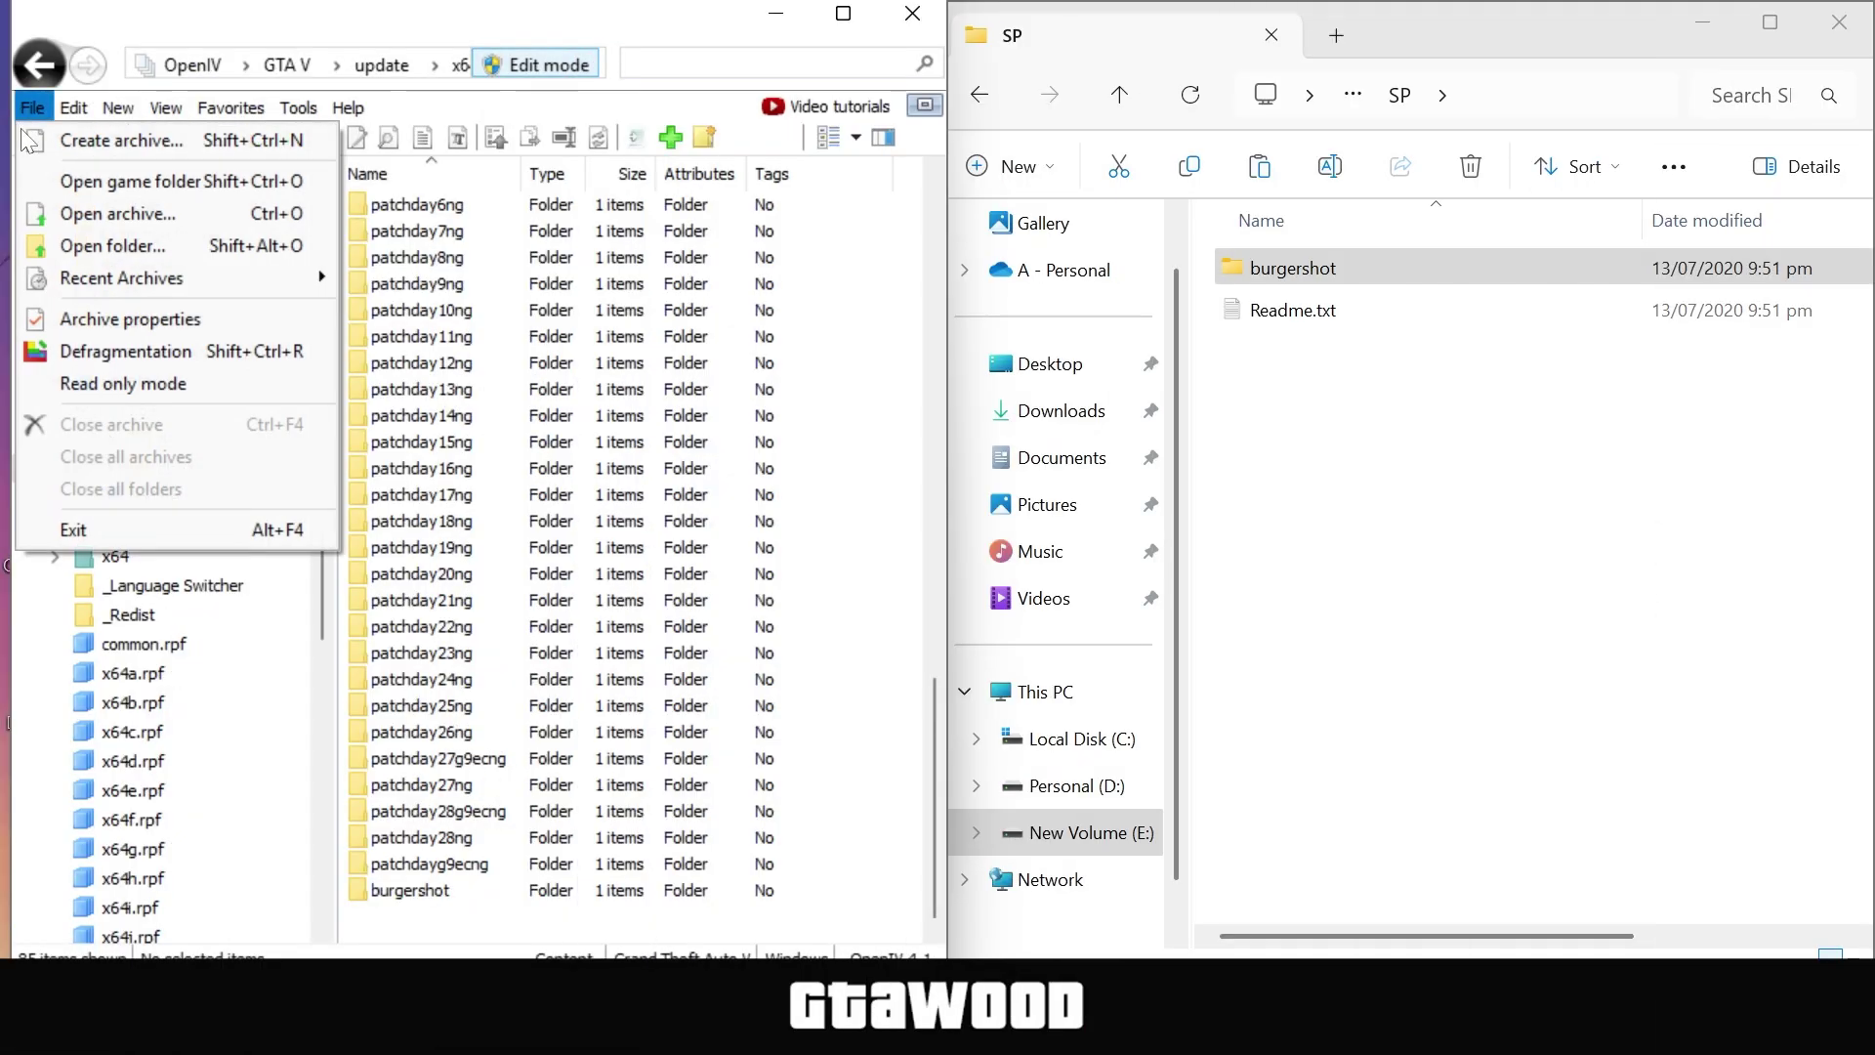
left_click(78, 536)
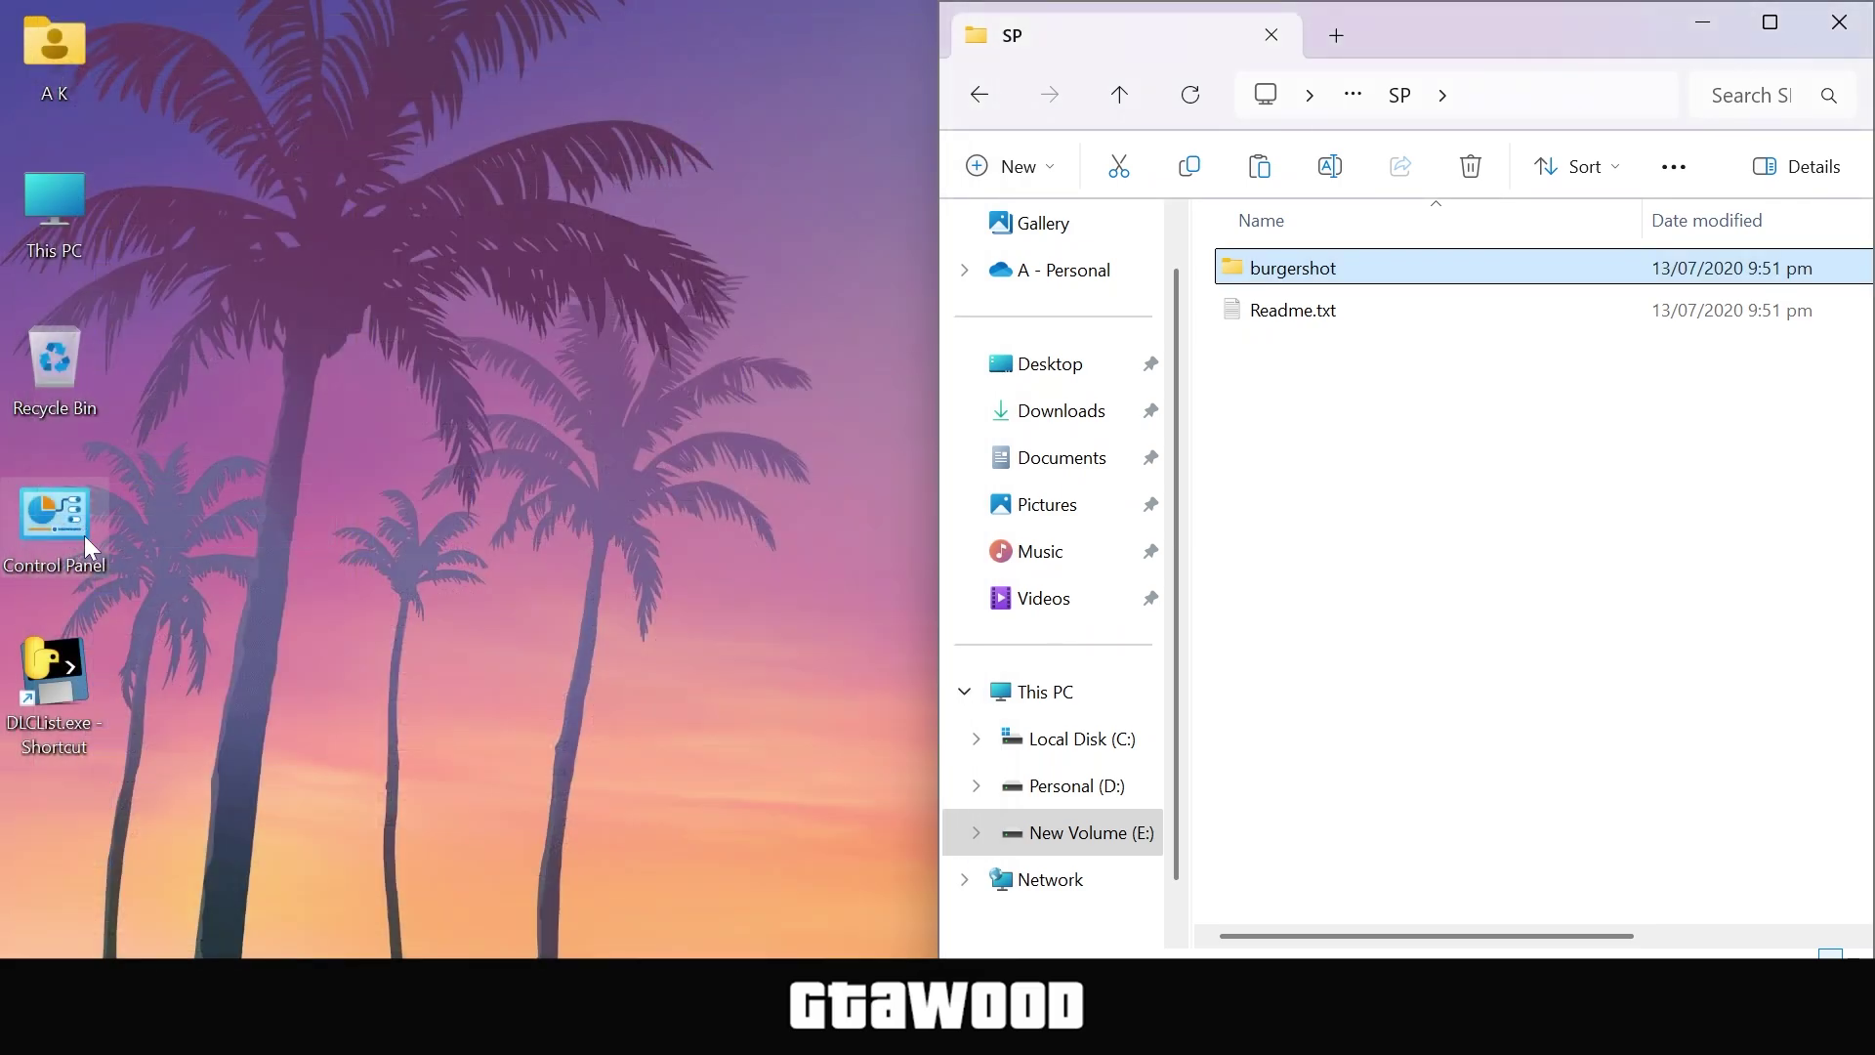
left_click(1704, 27)
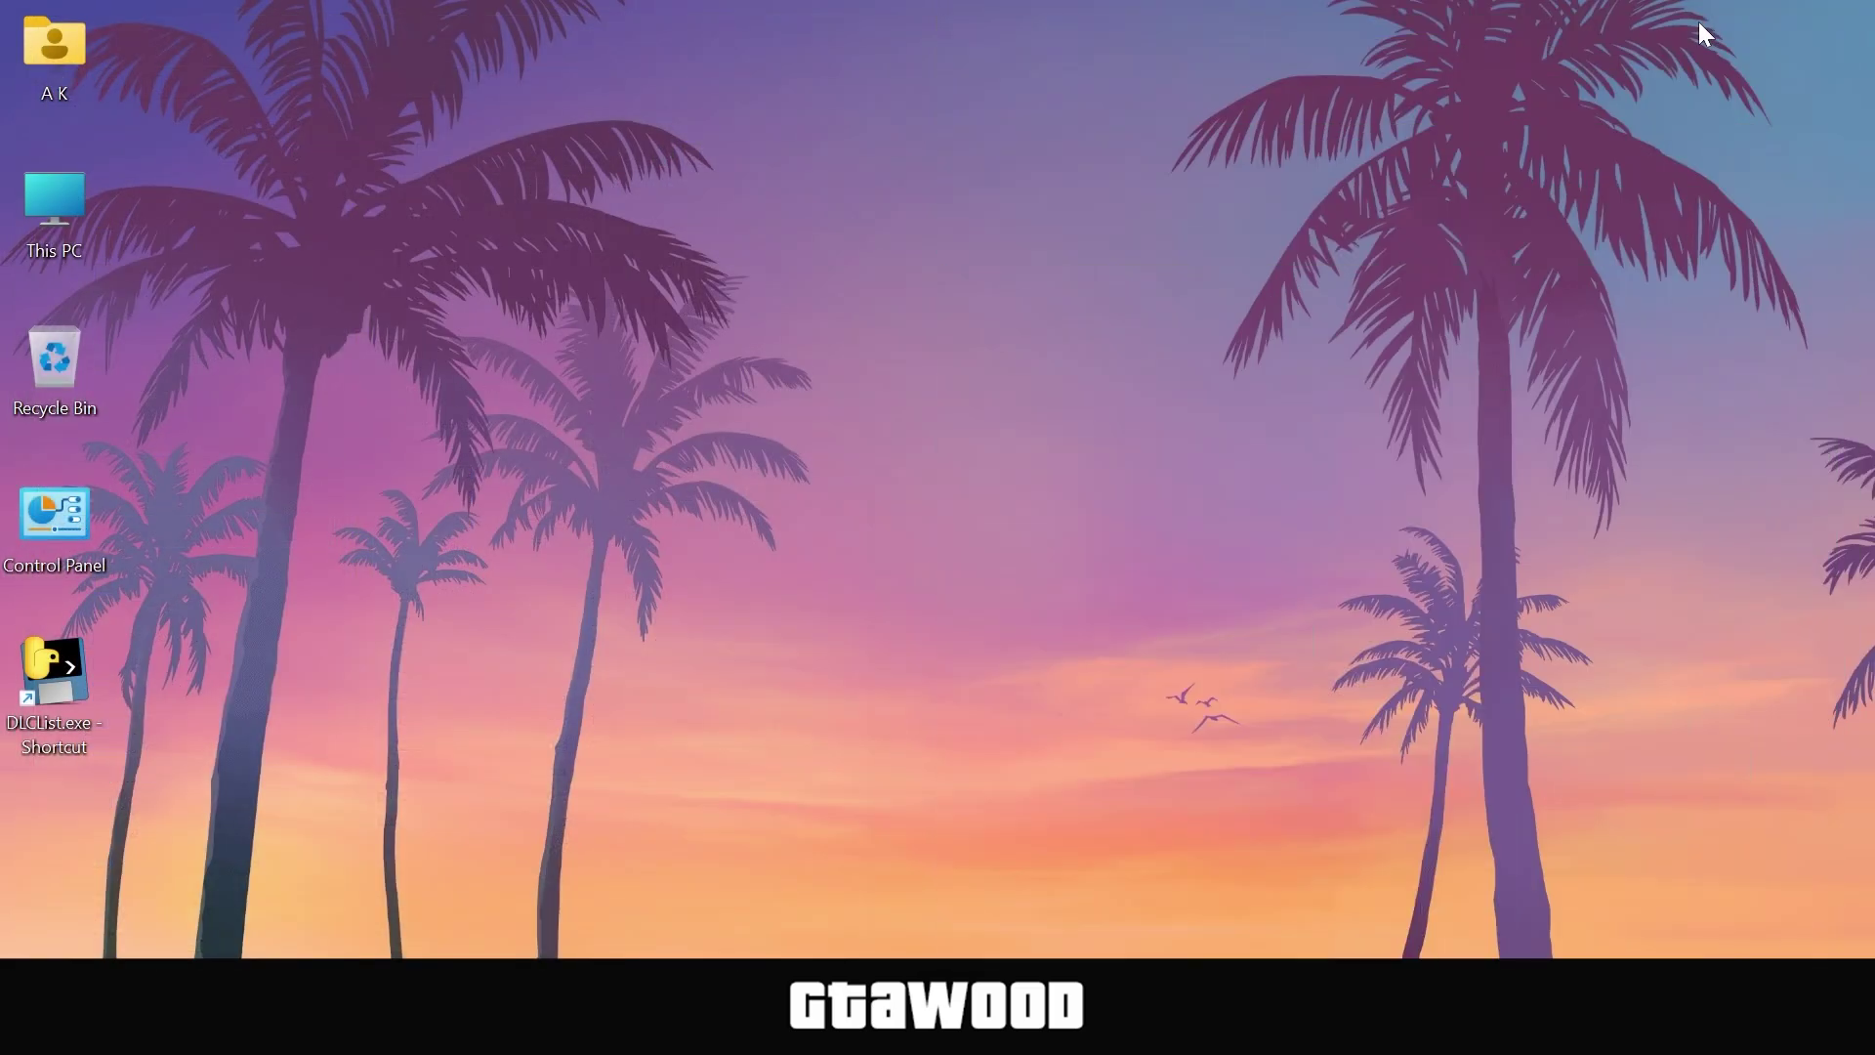
right_click(56, 666)
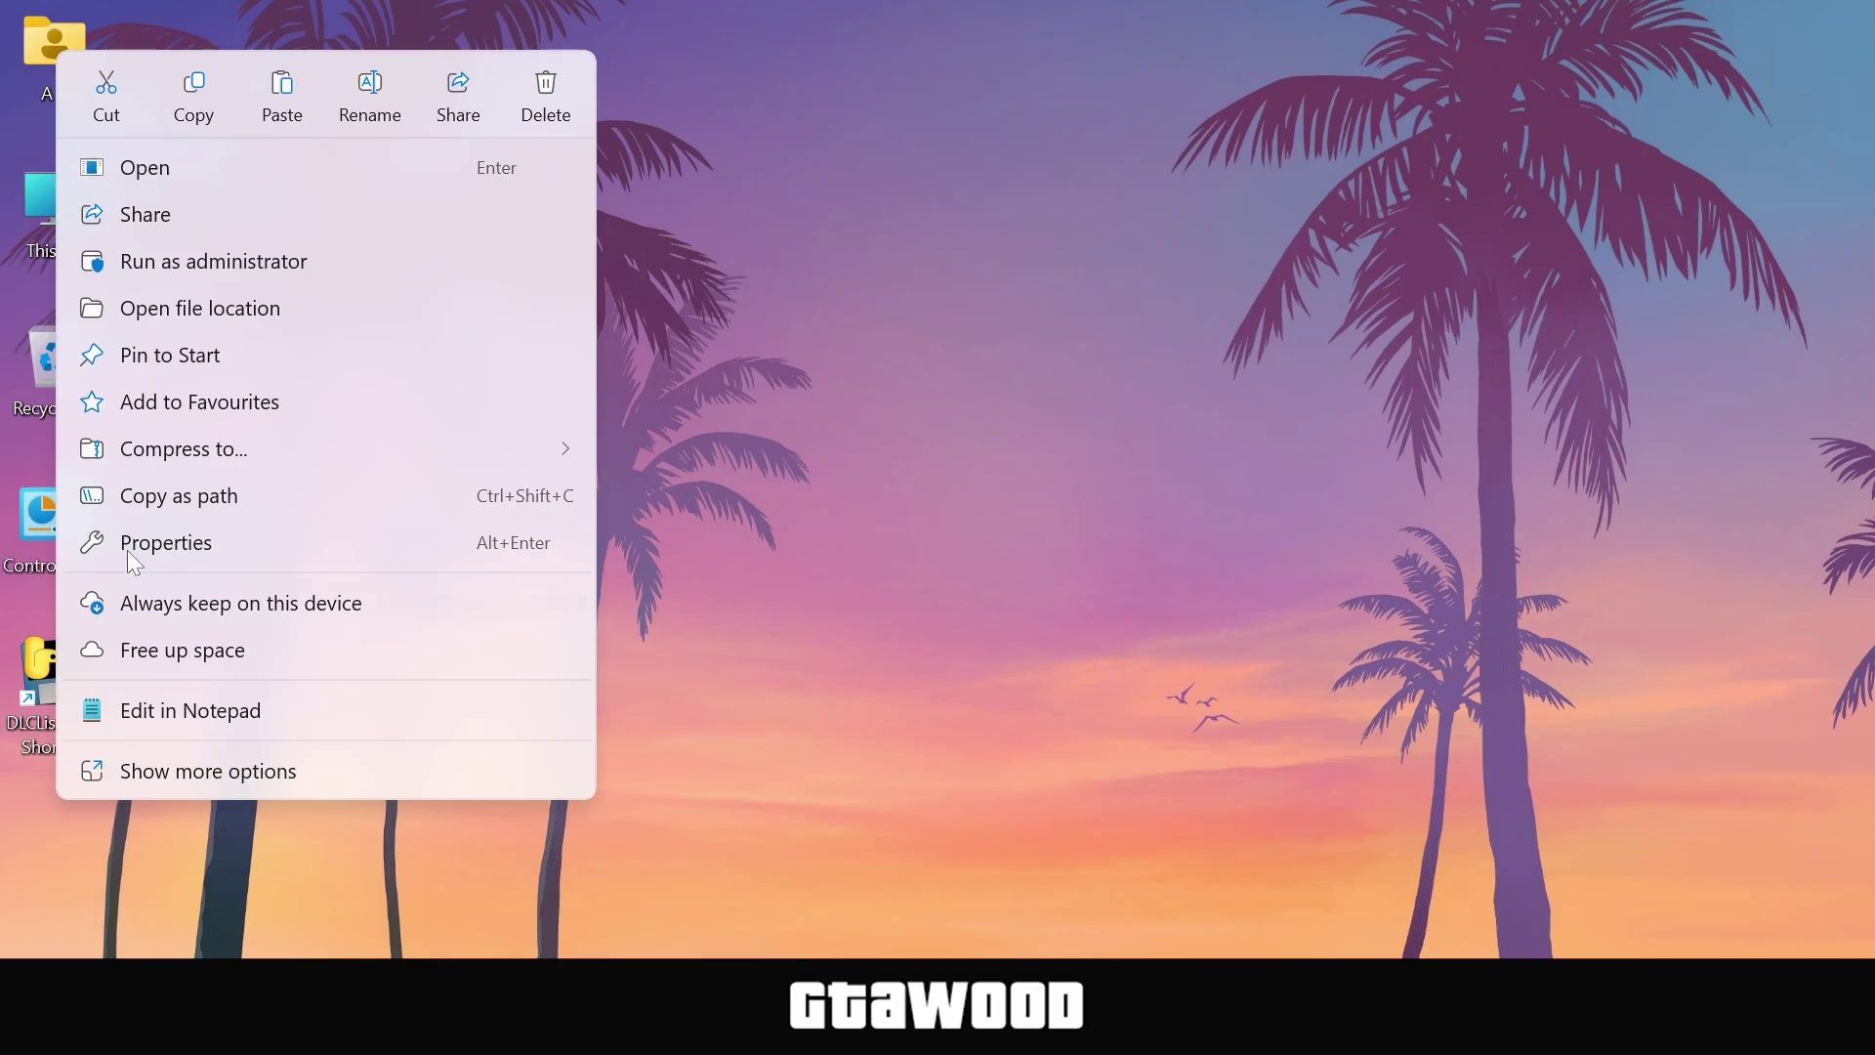
left_click(272, 313)
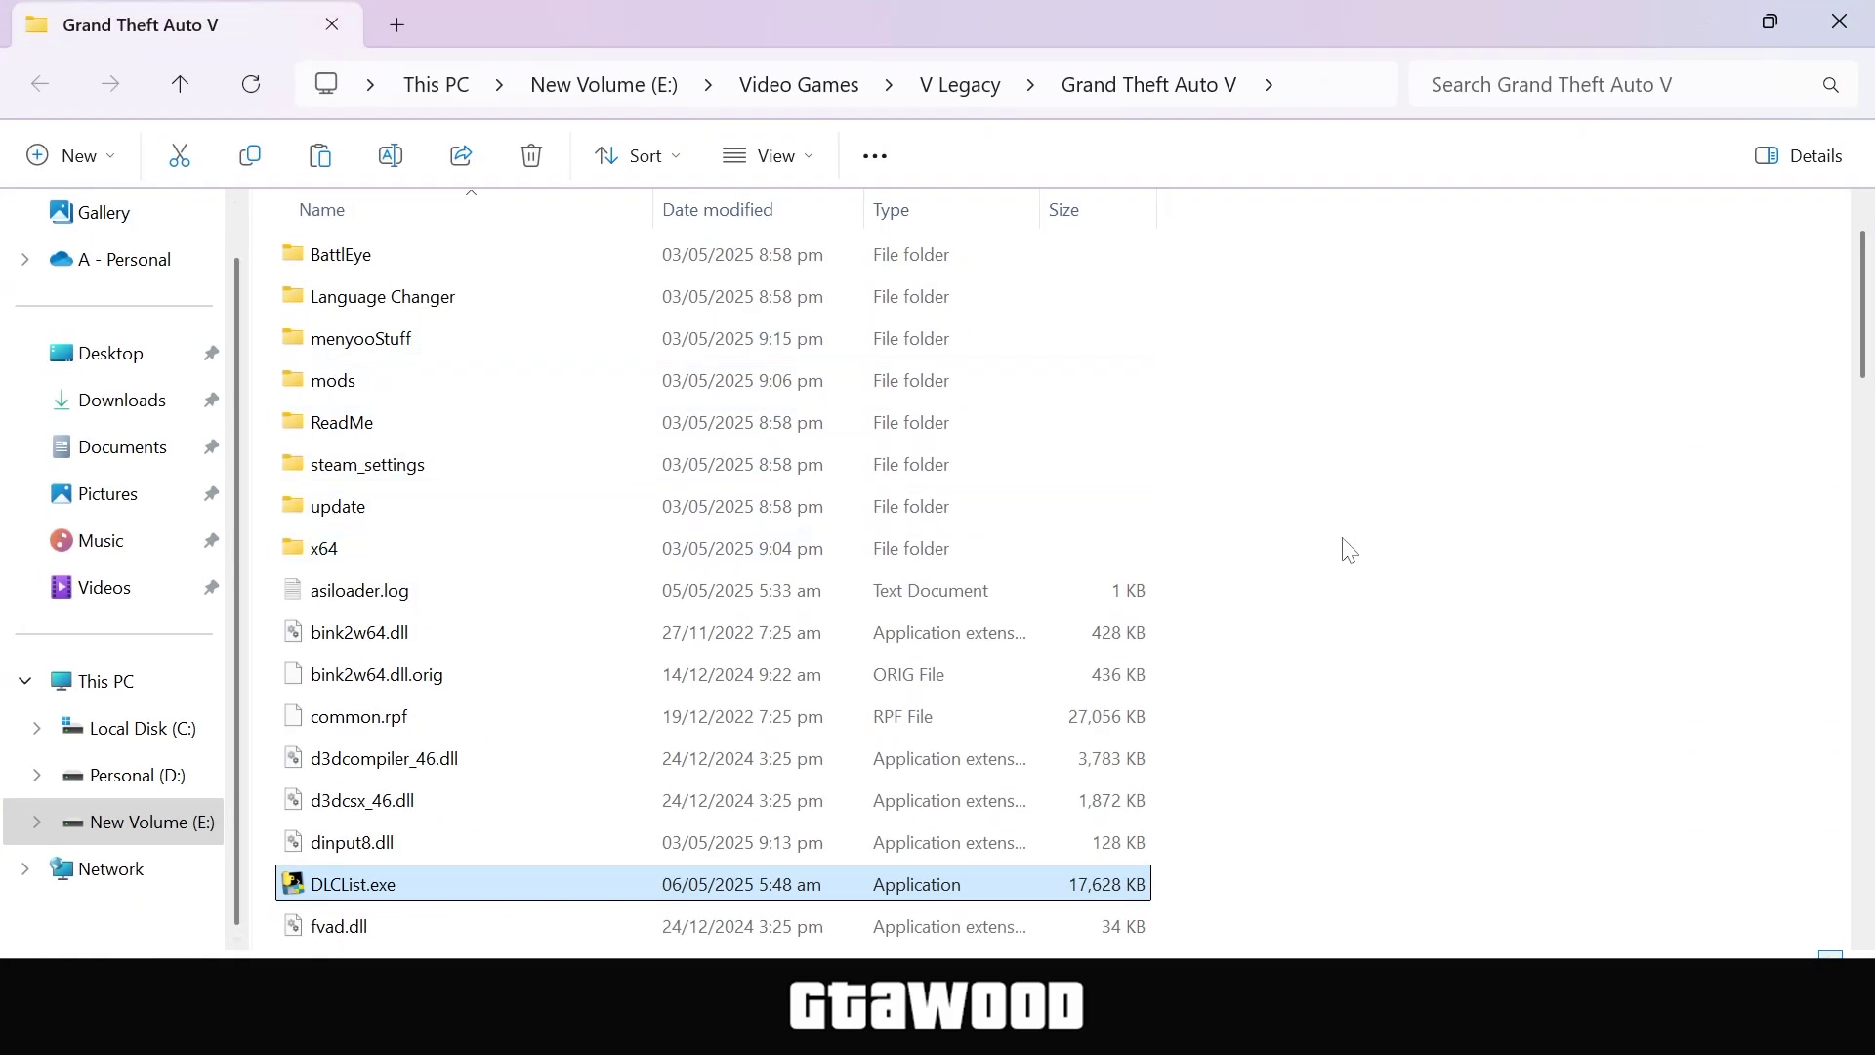
Run DLCList.exe and scroll the Select an app list down to 'Choose an app on your PC'.
right_click(303, 891)
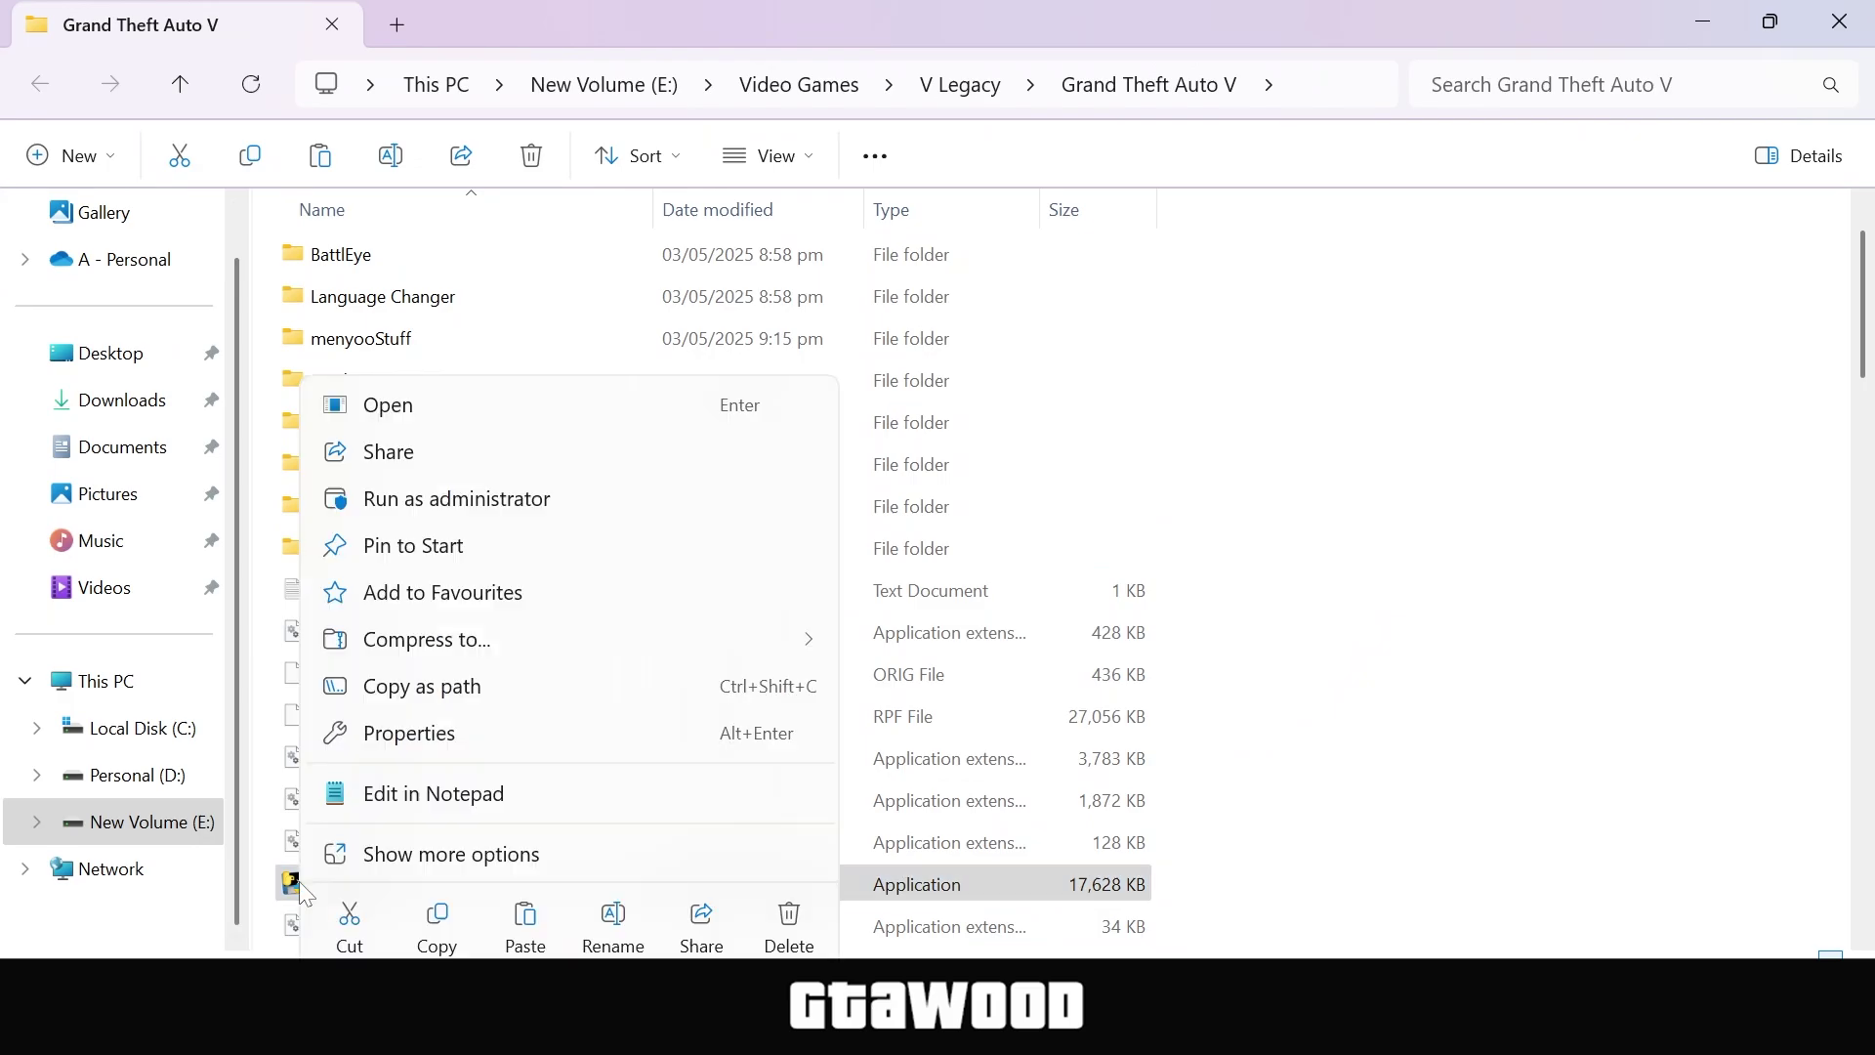
left_click(388, 405)
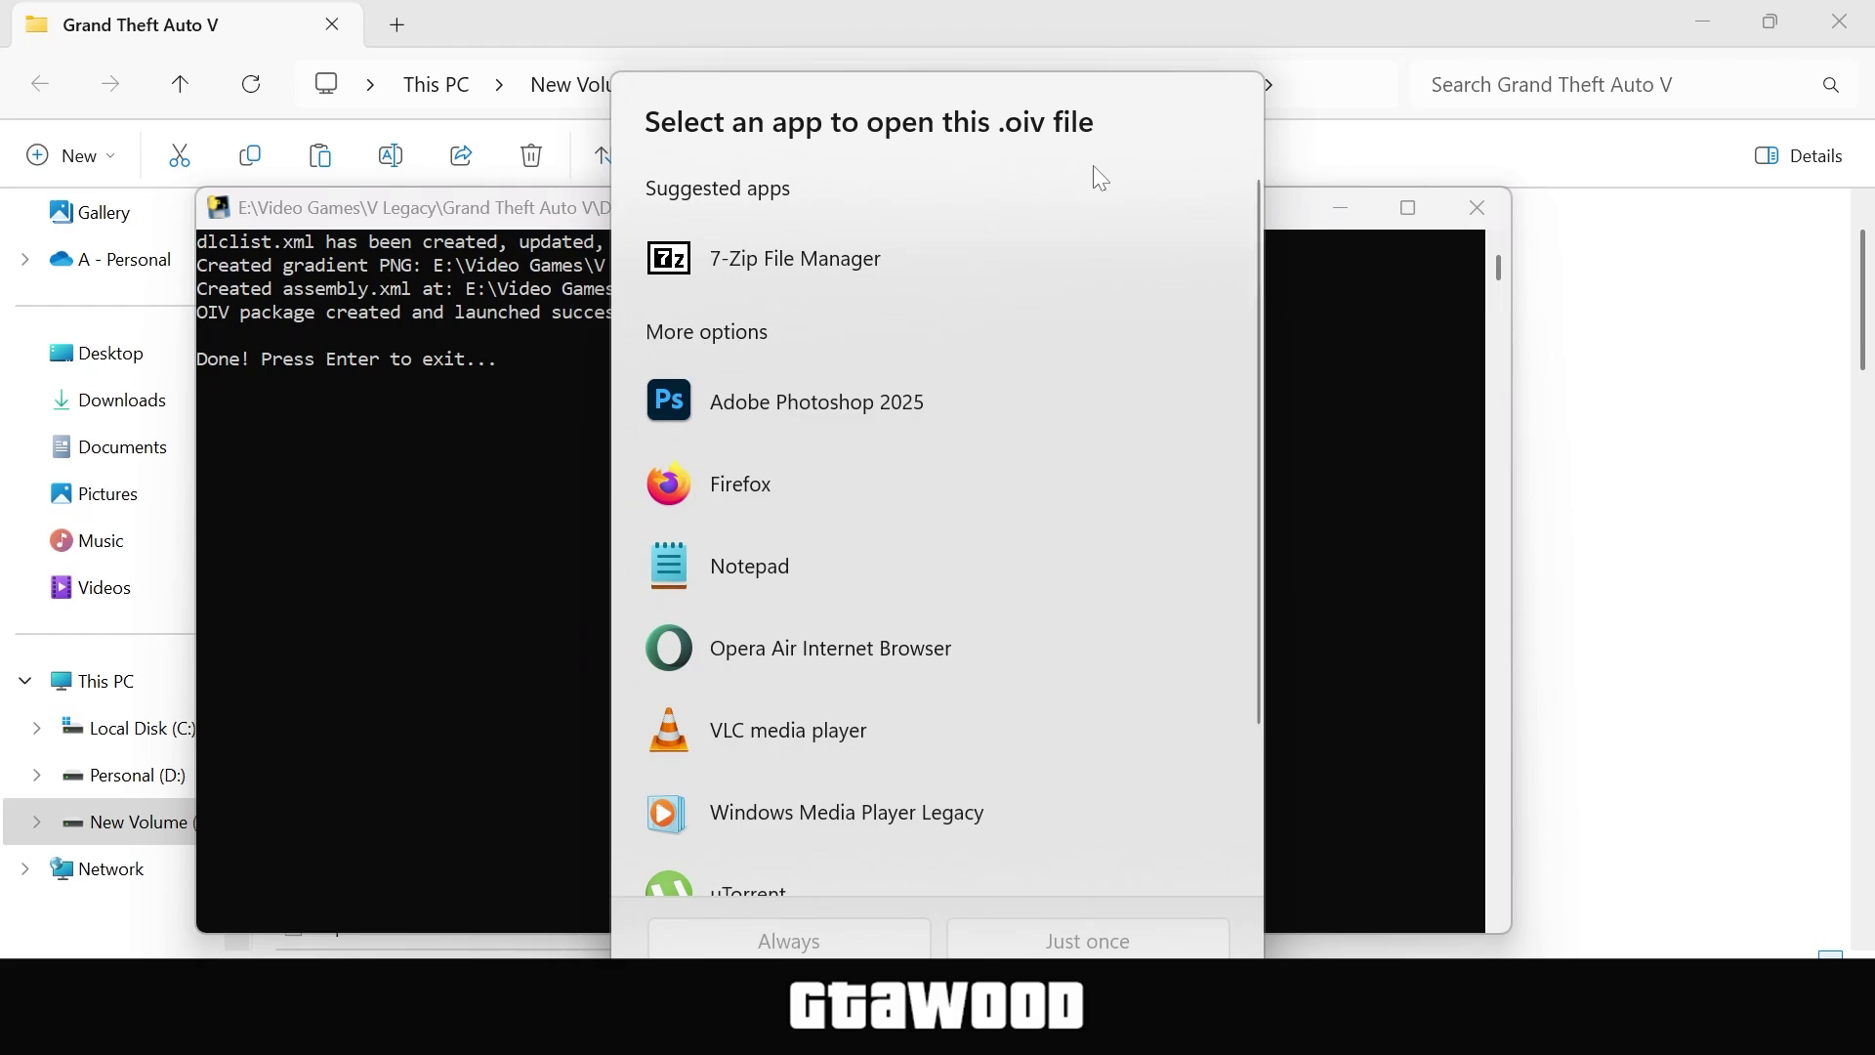
scroll(1023, 688, "down", 3)
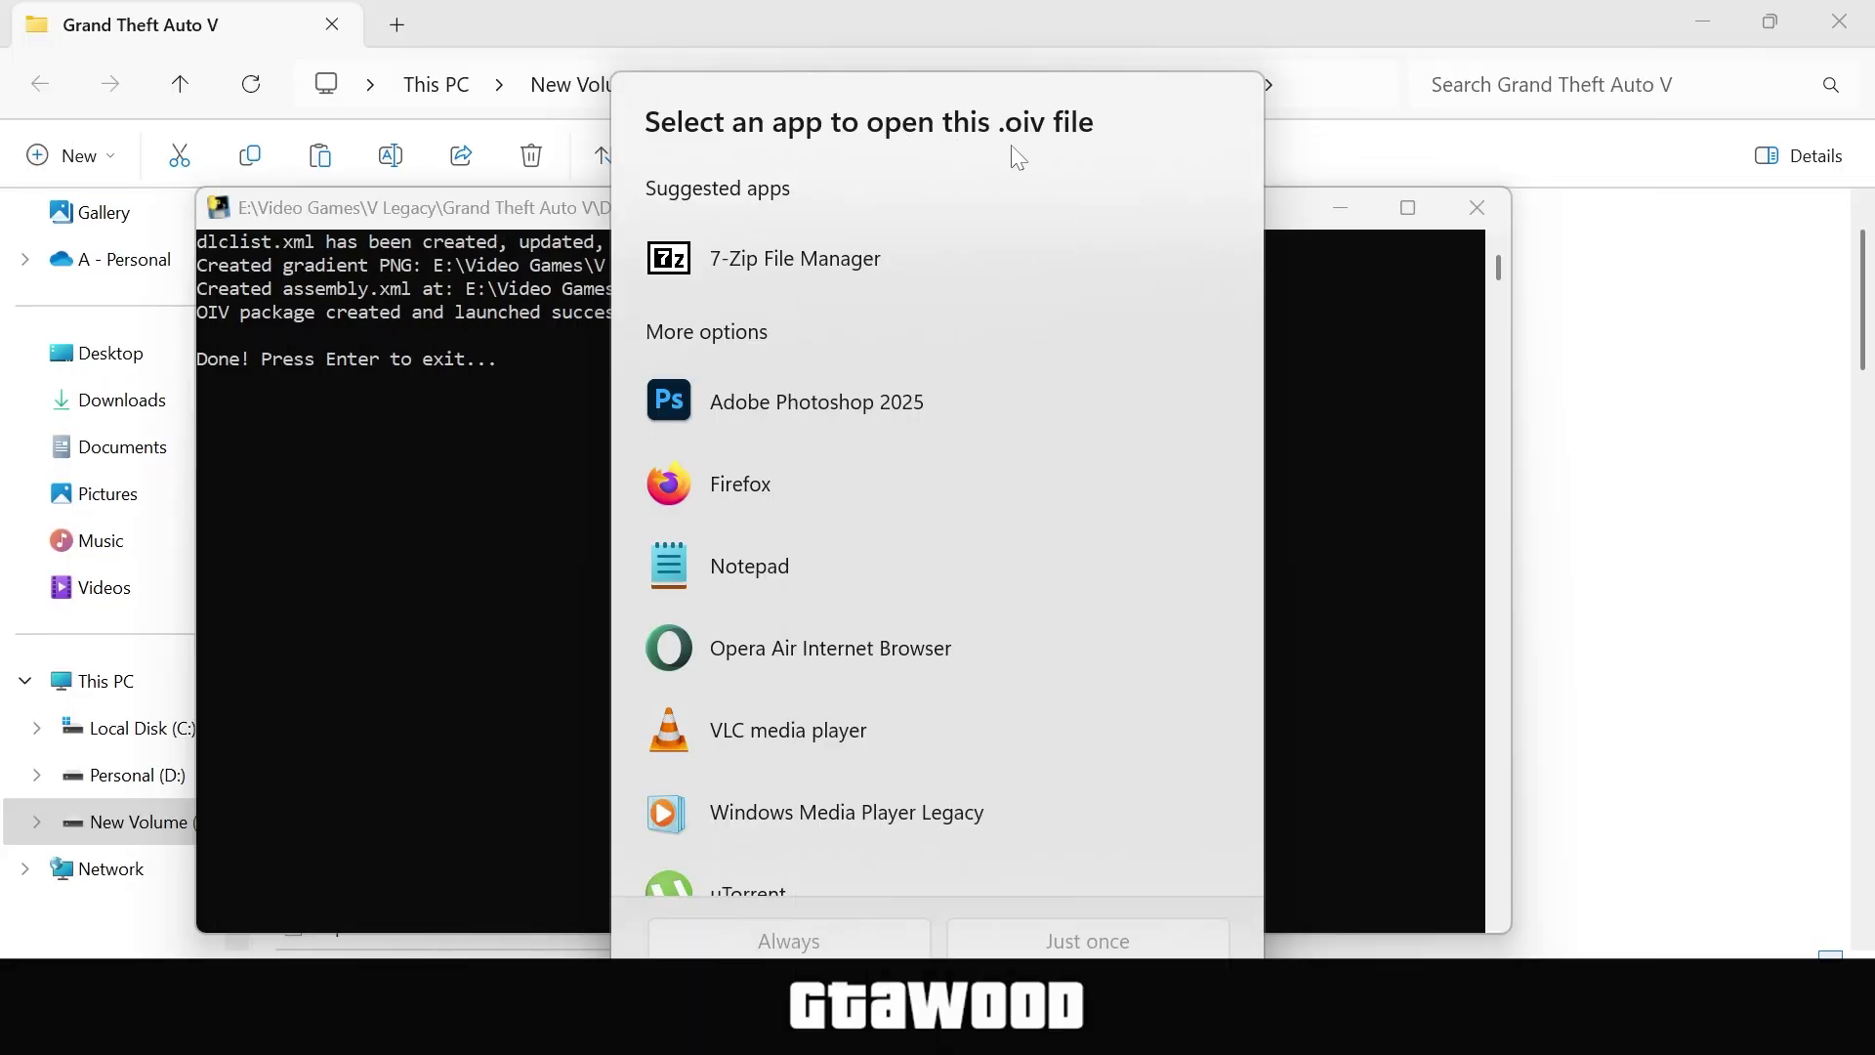
scroll(1021, 688, "down", 2)
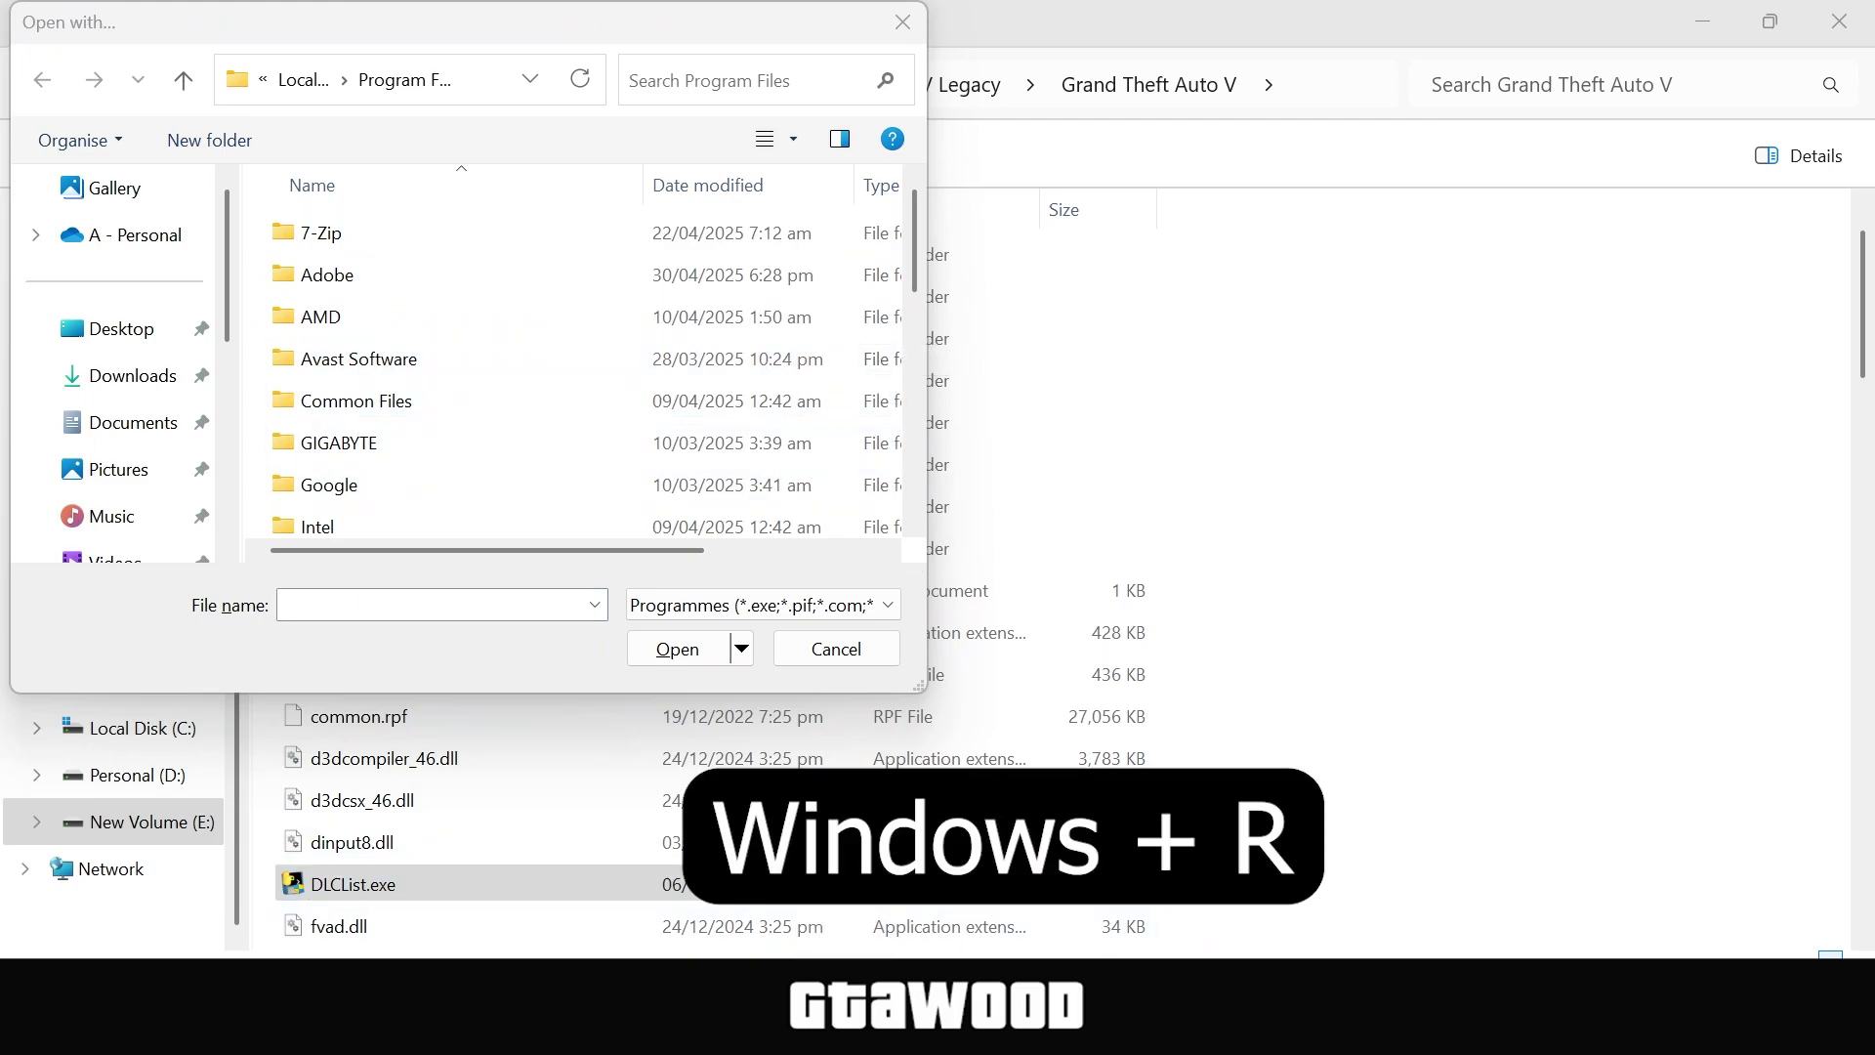
Run %appdata% from the Run prompt and go up to the AppData\Local folder.
key("super+r")
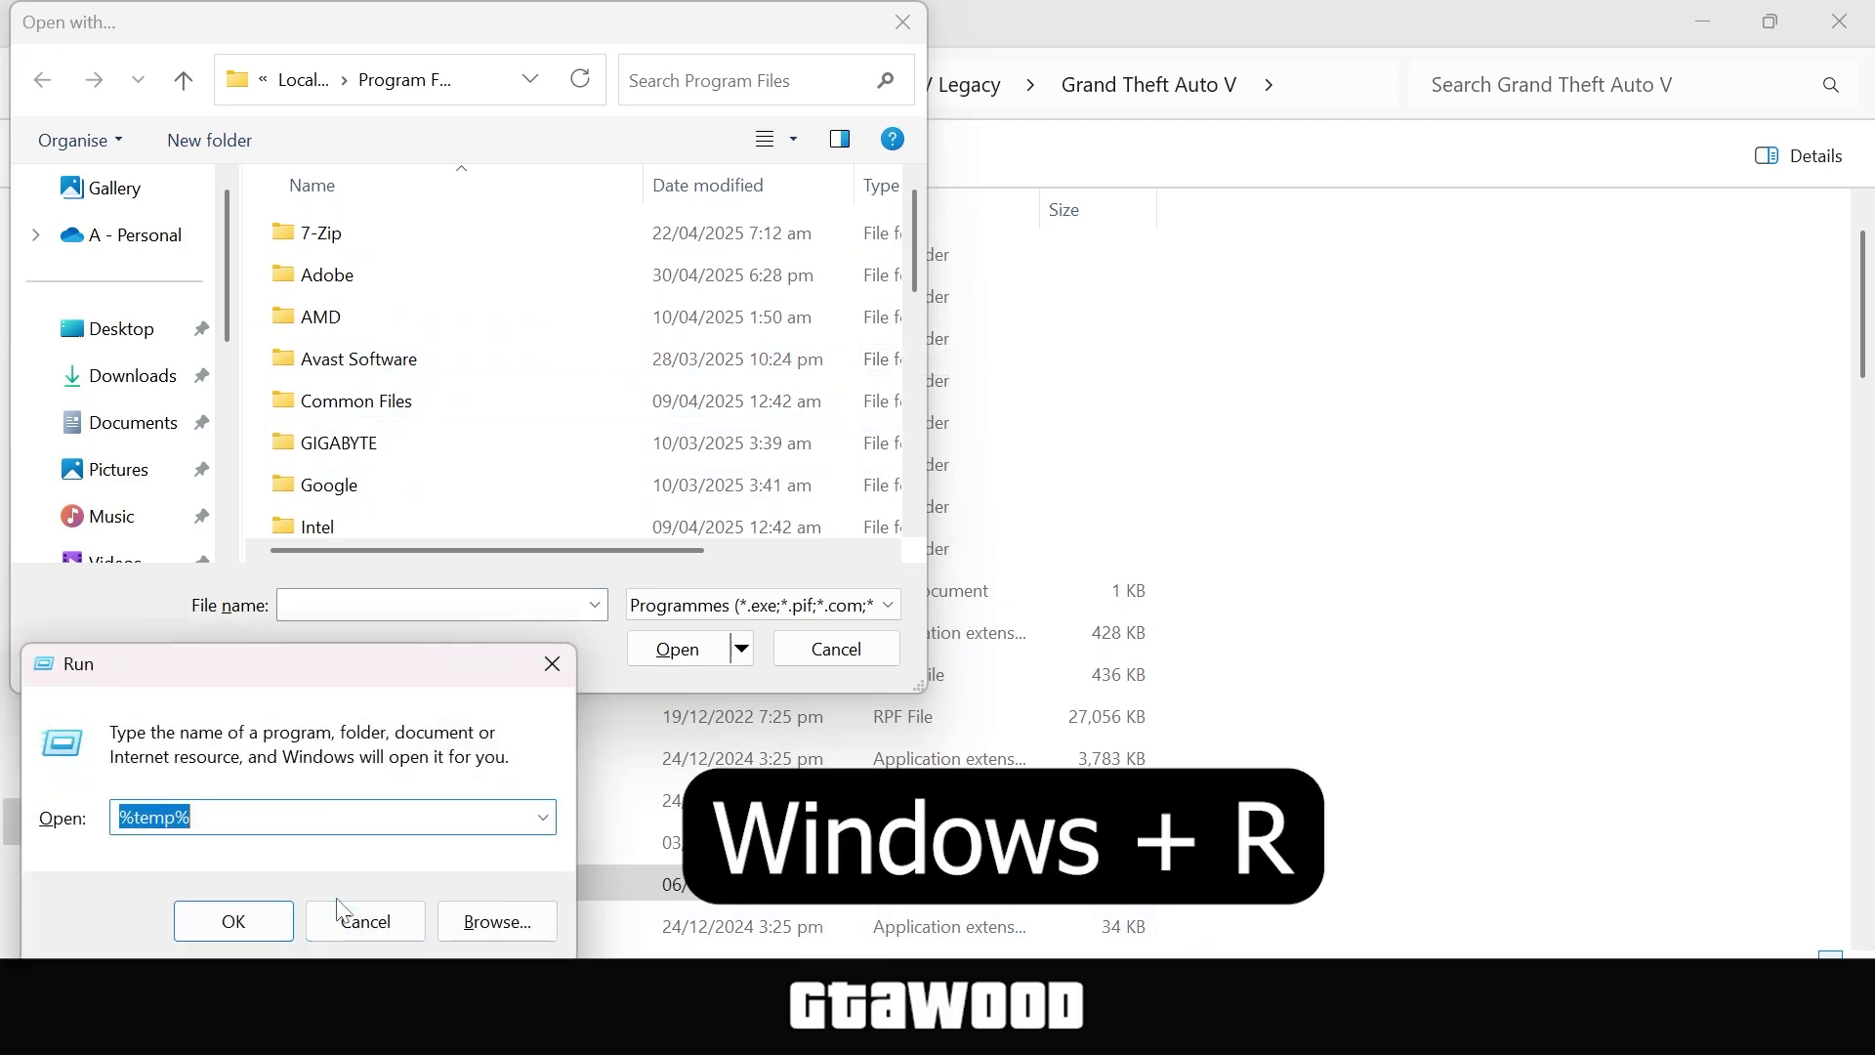
key("BackSpace")
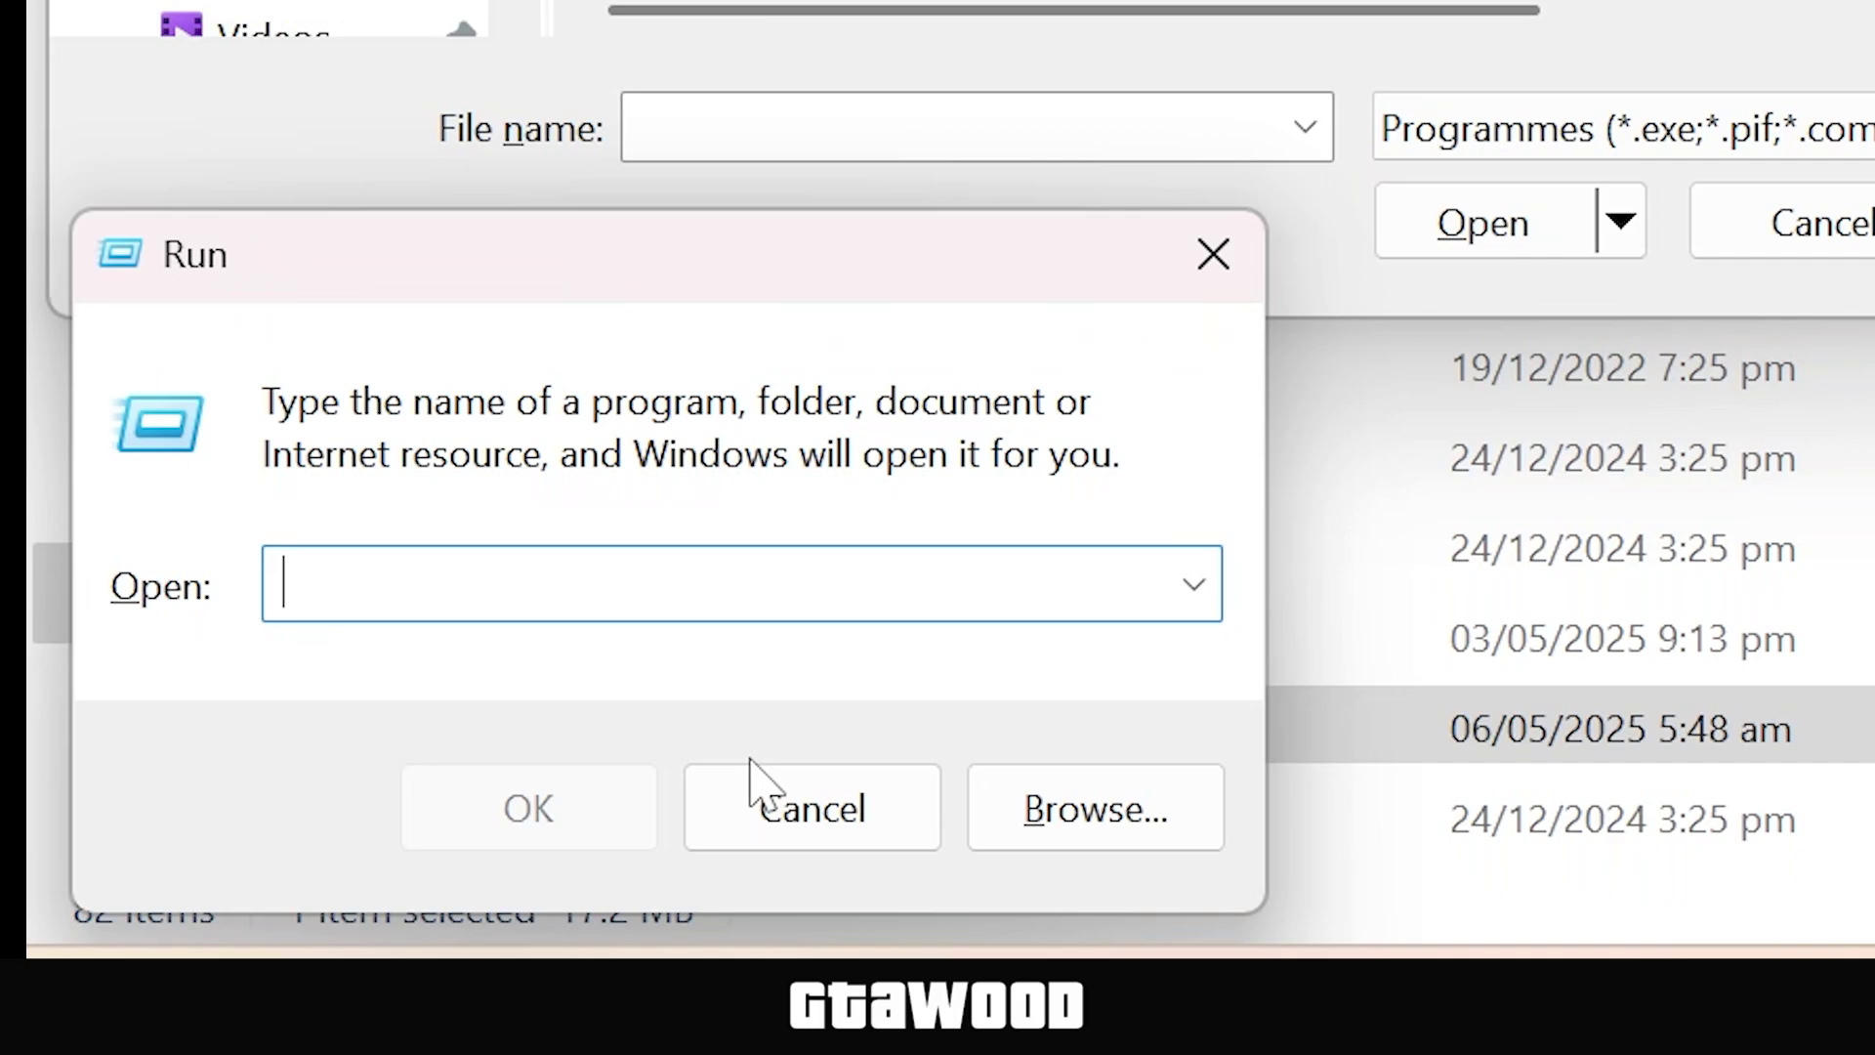
type("%appd")
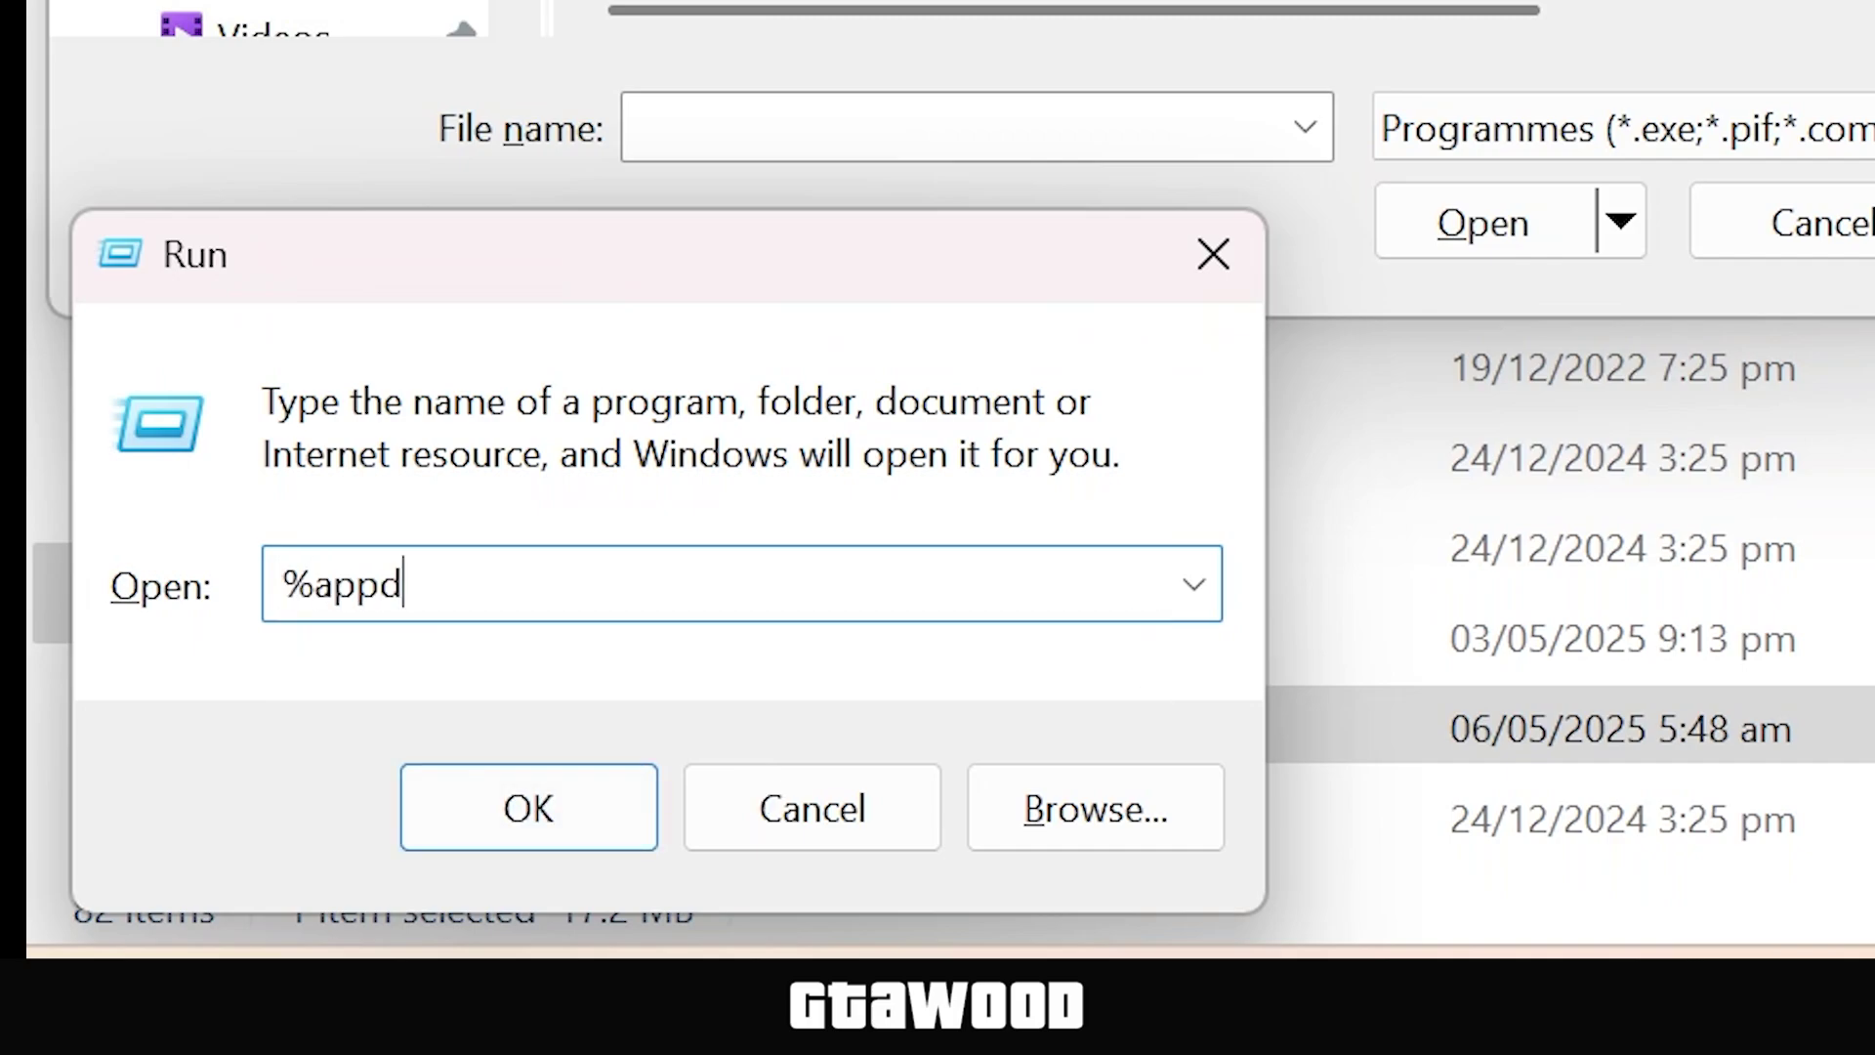
type("ata%")
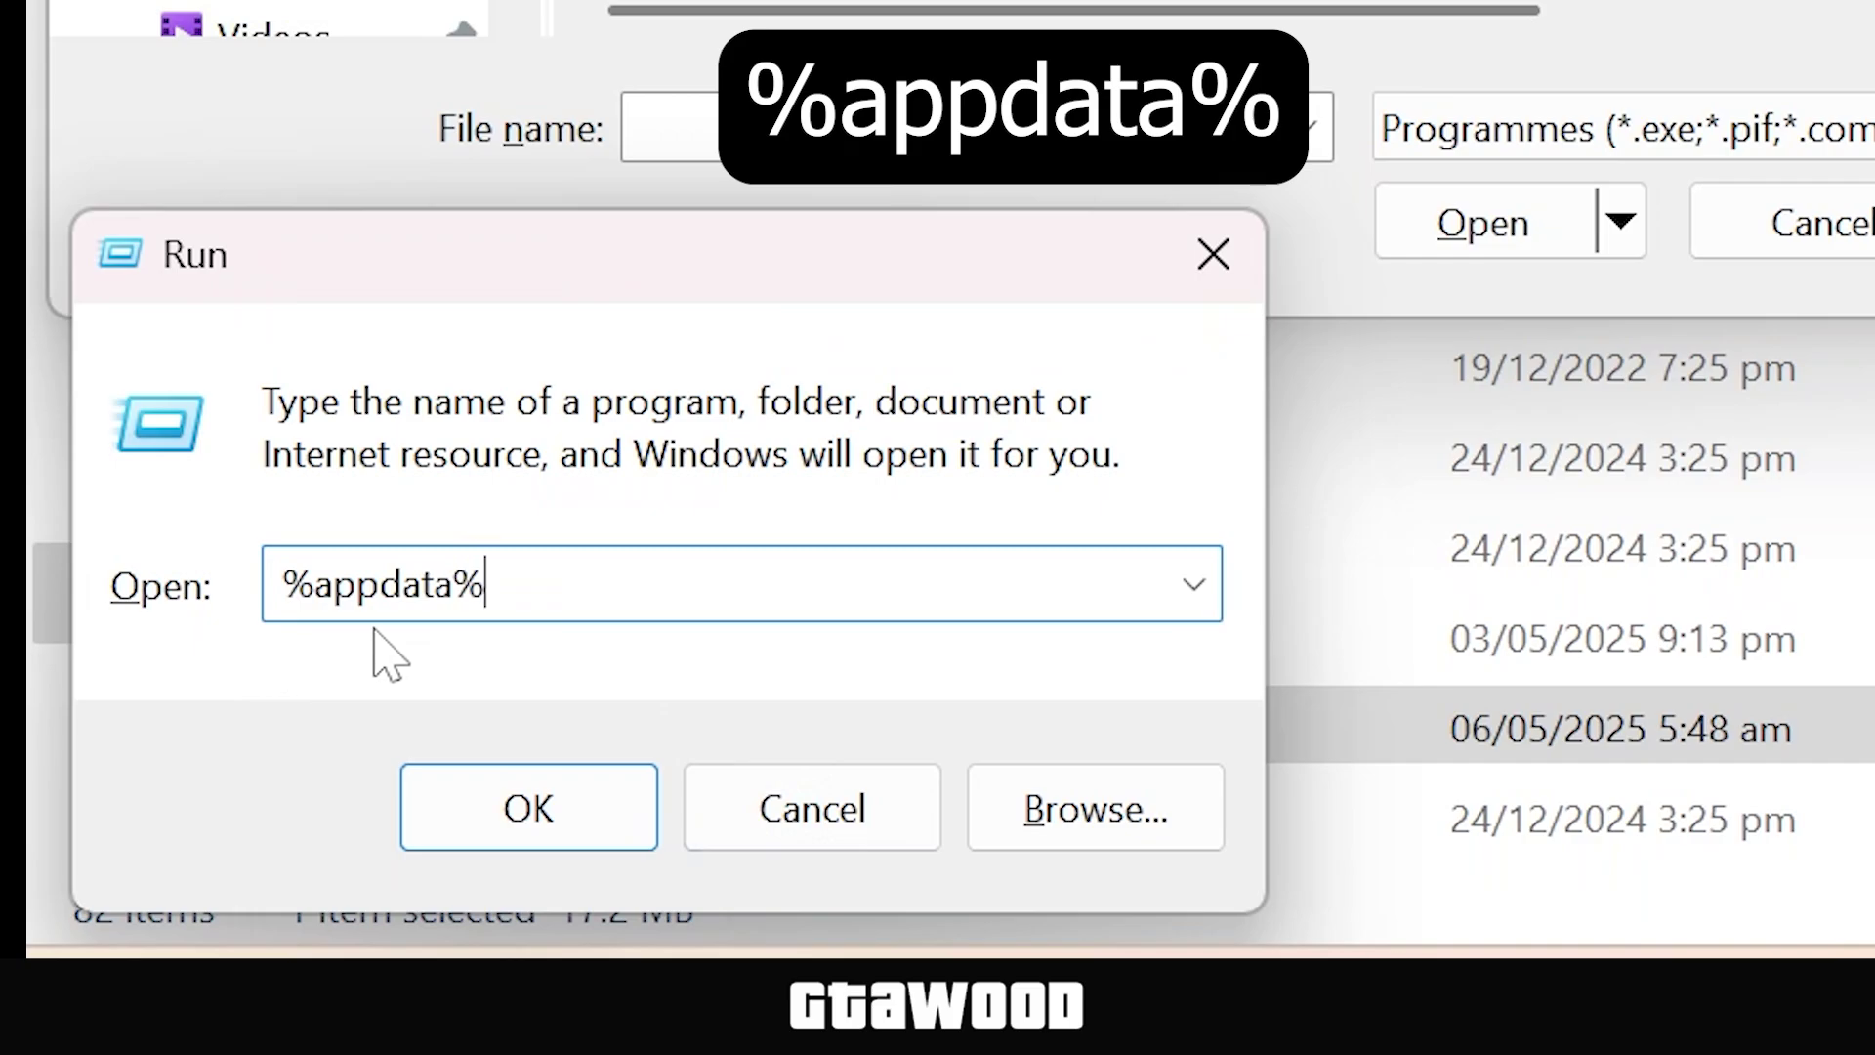
left_click(577, 808)
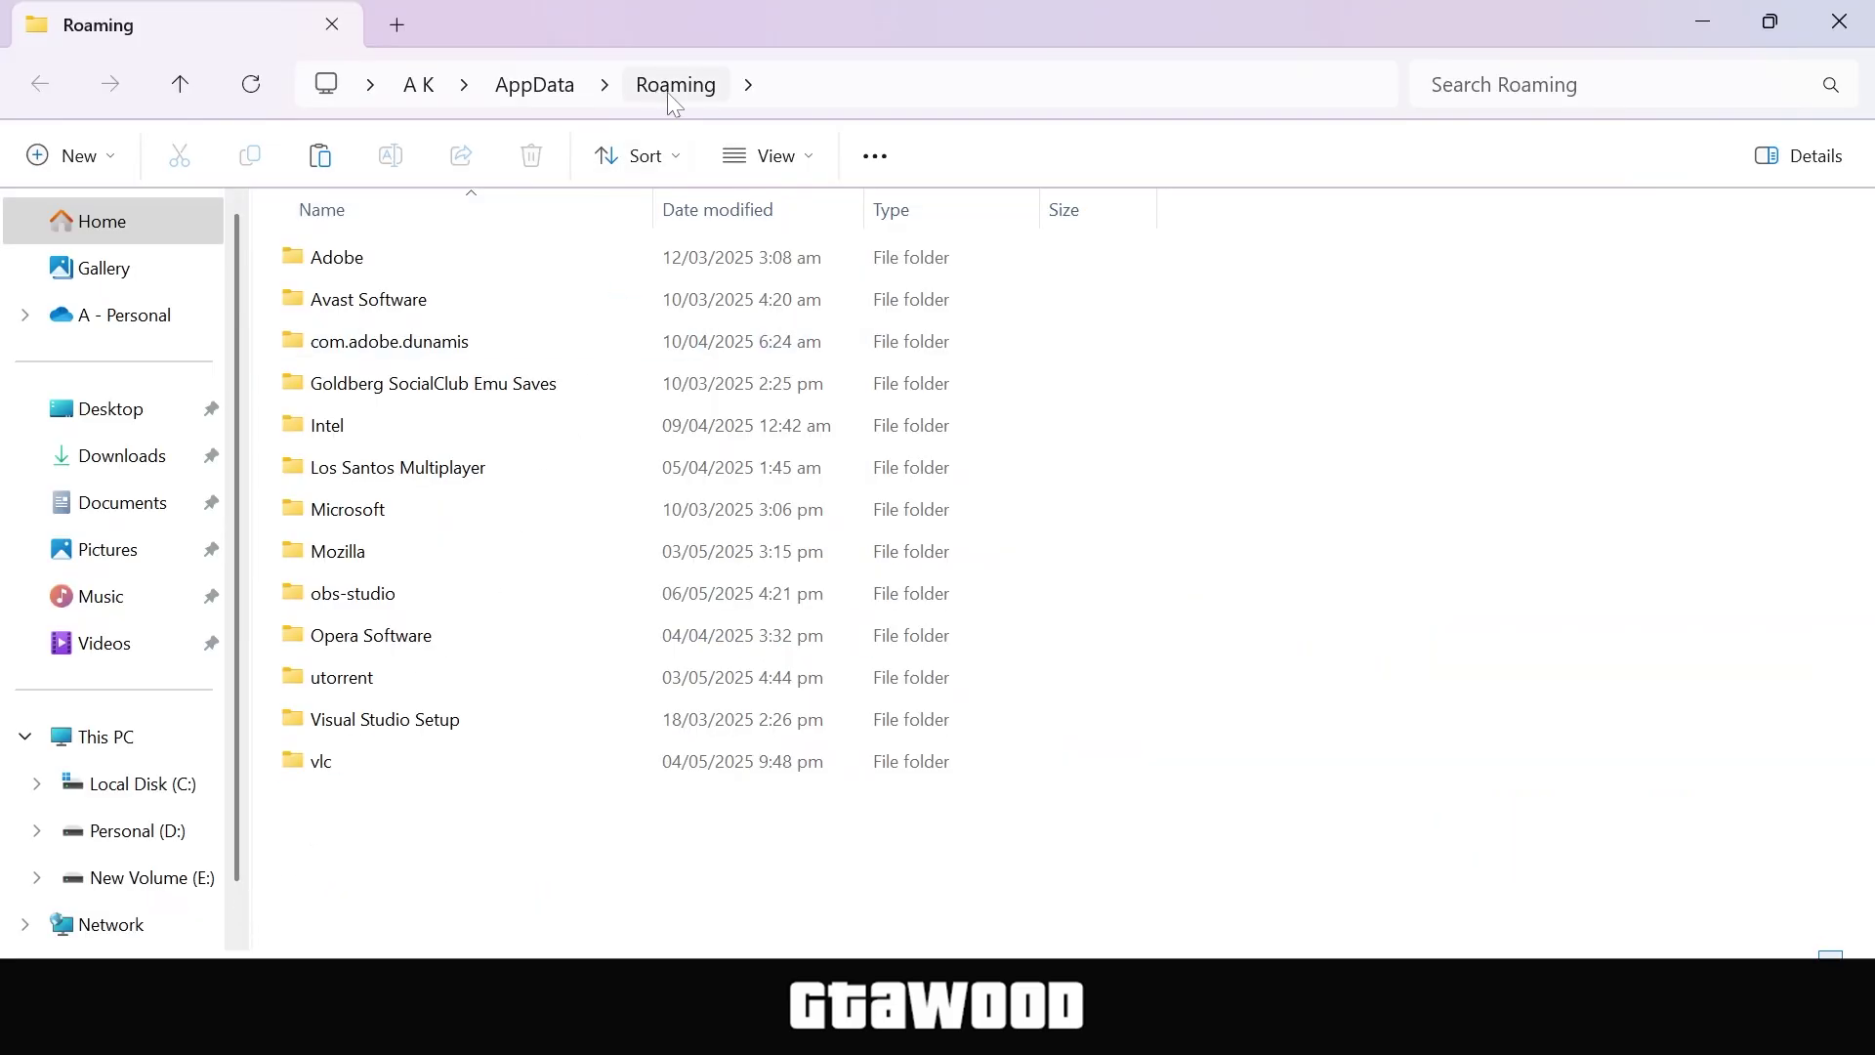
left_click(180, 86)
double_click(429, 257)
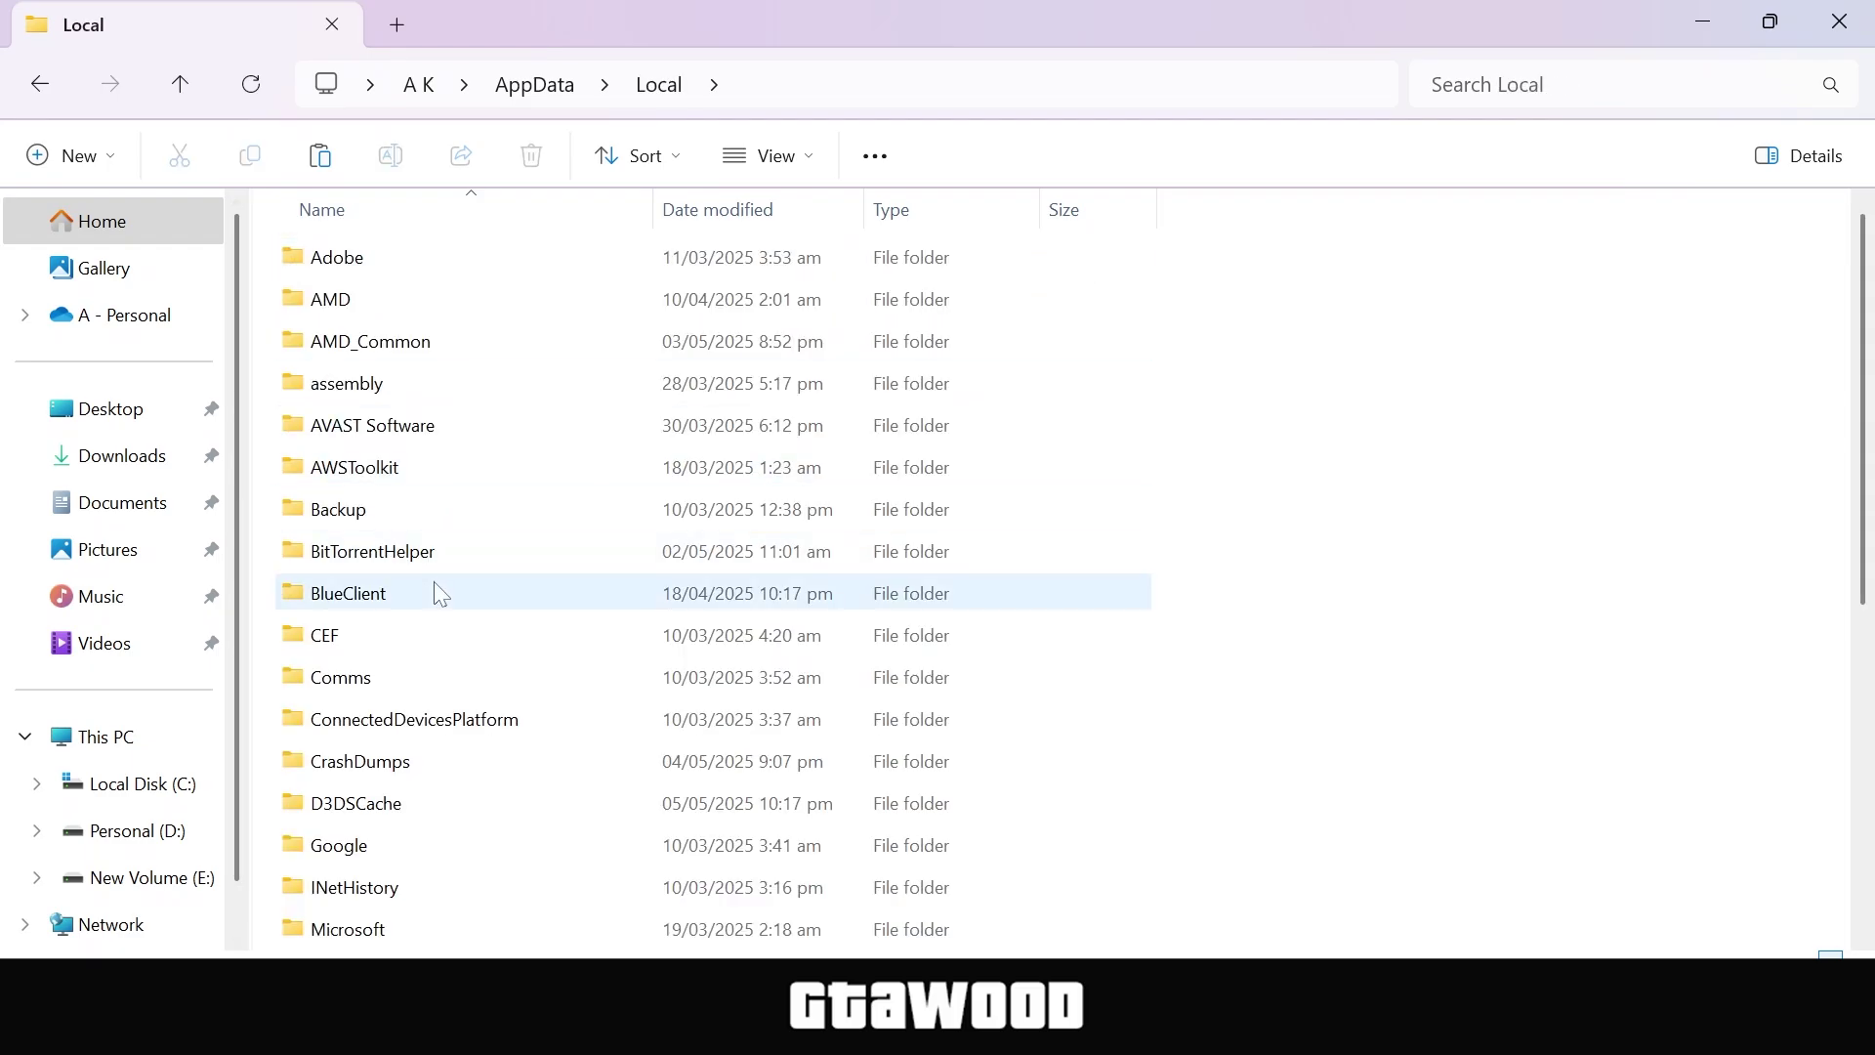
left_click_drag(1857, 298, 1872, 659)
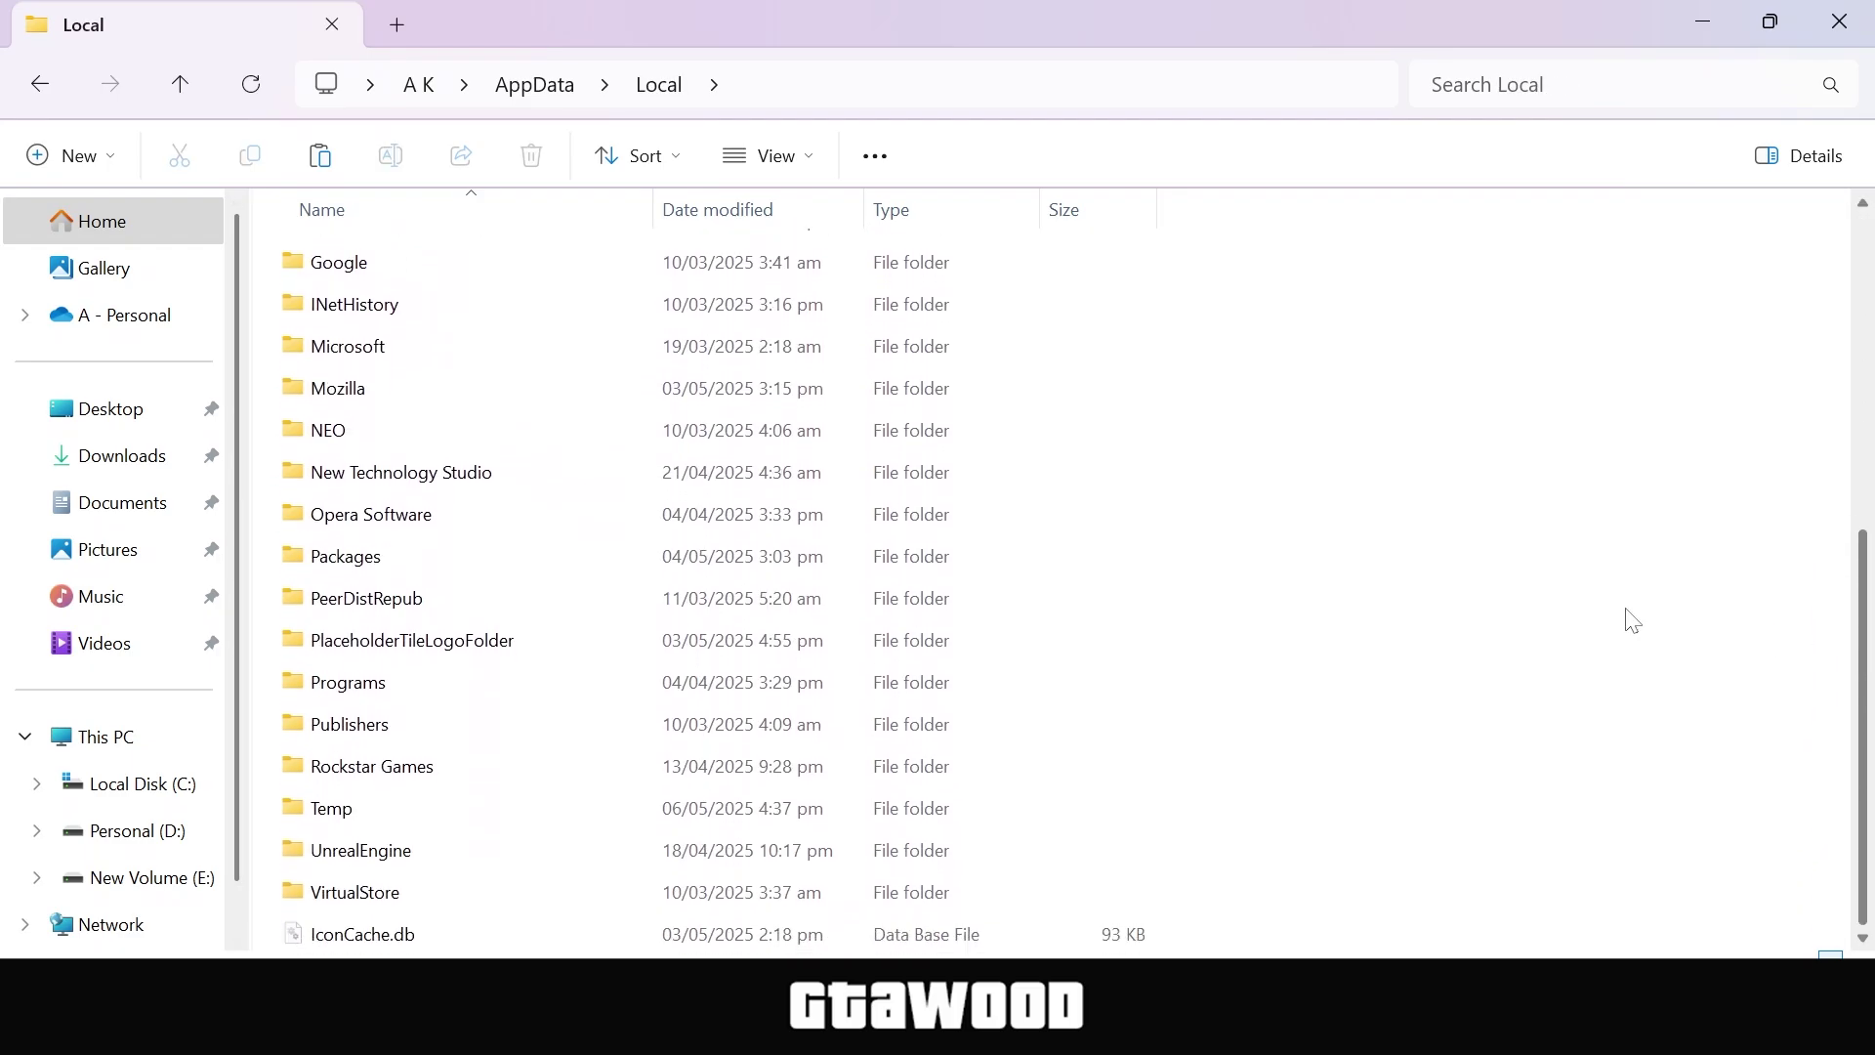
Open New Technology Studio\Apps\OpenIV and copy that folder's full path from the address bar.
left_click(391, 472)
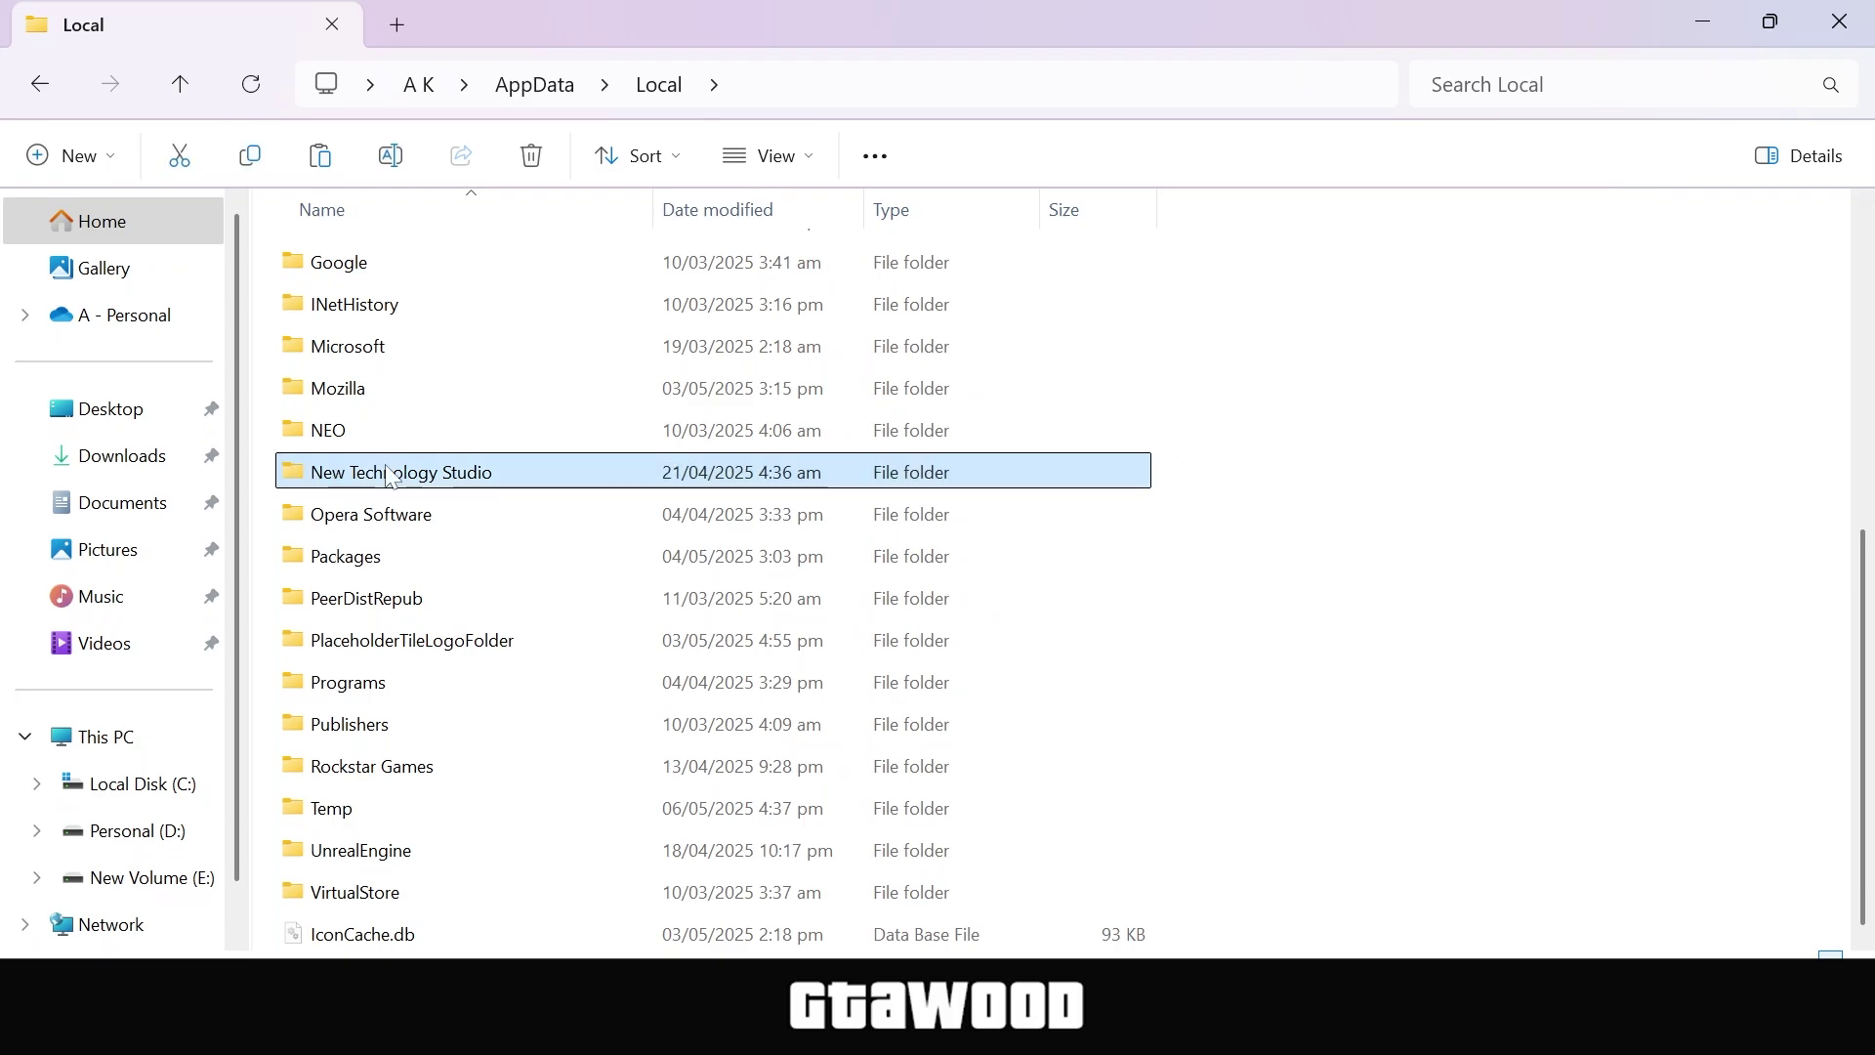
double_click(295, 474)
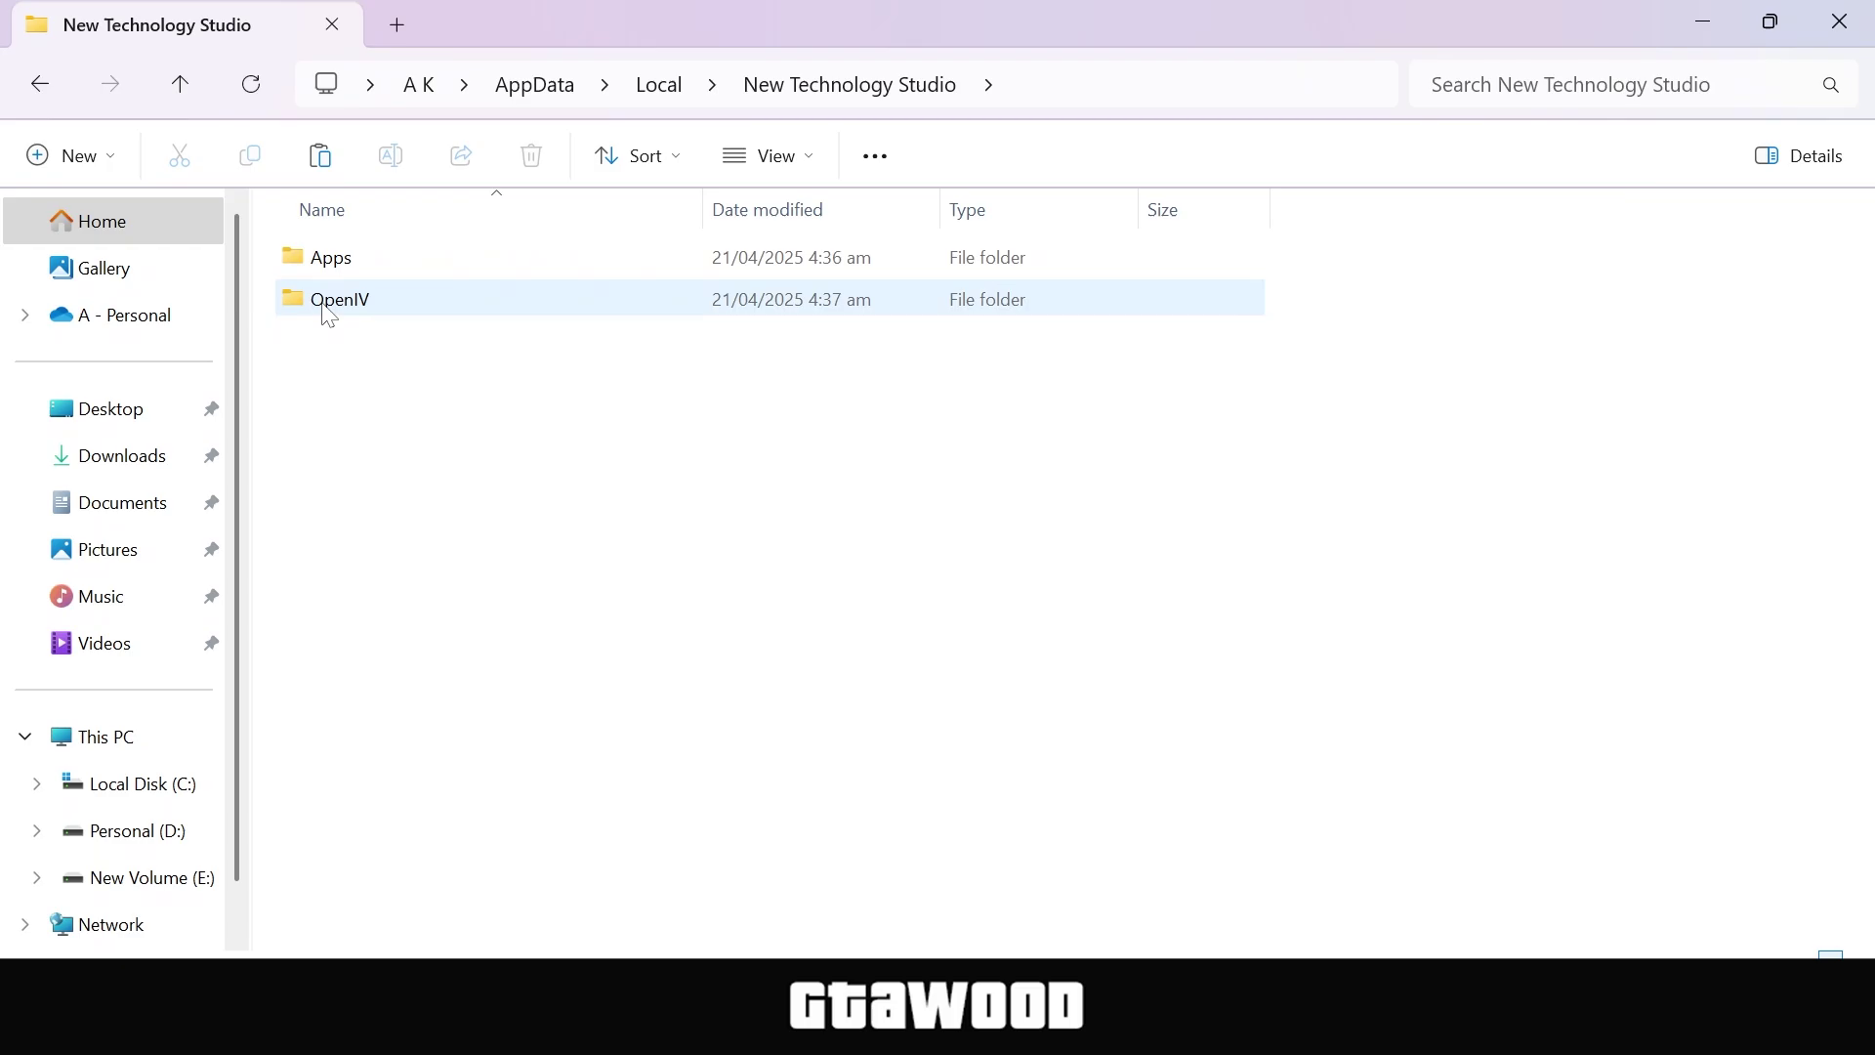
left_click(323, 262)
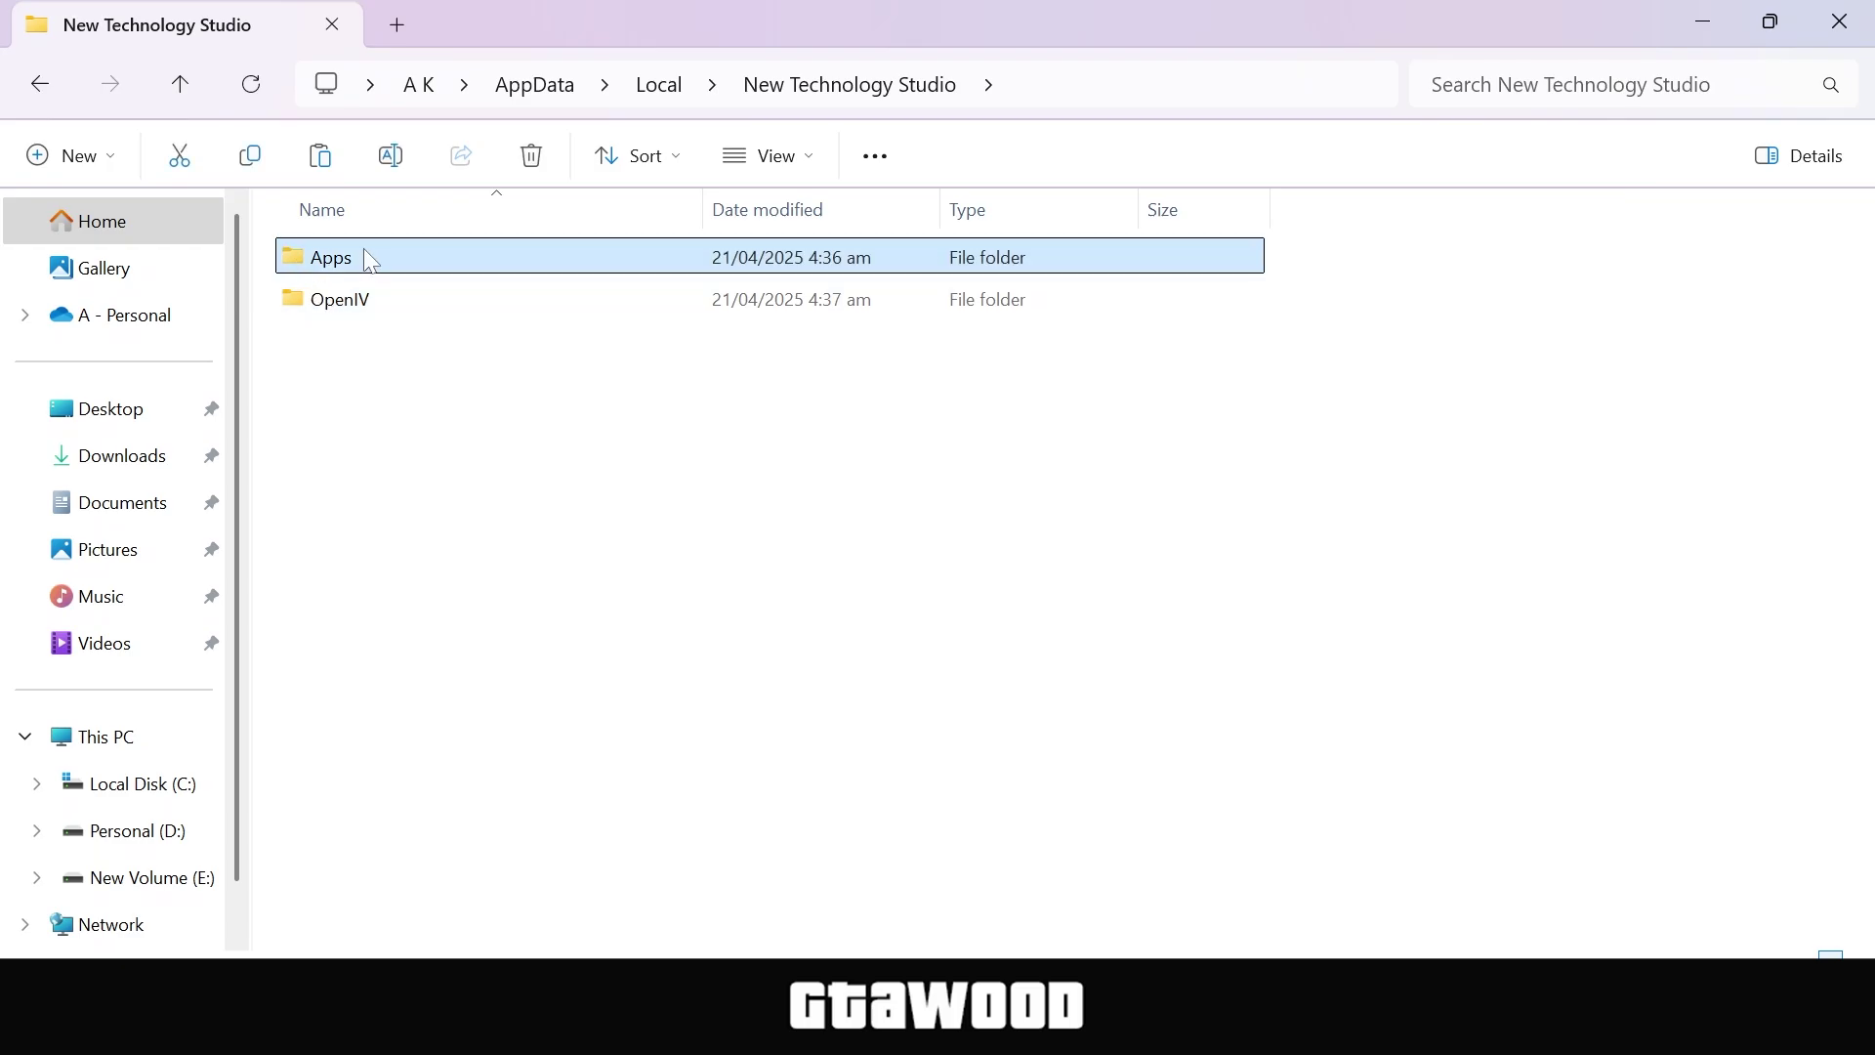
double_click(289, 267)
double_click(297, 261)
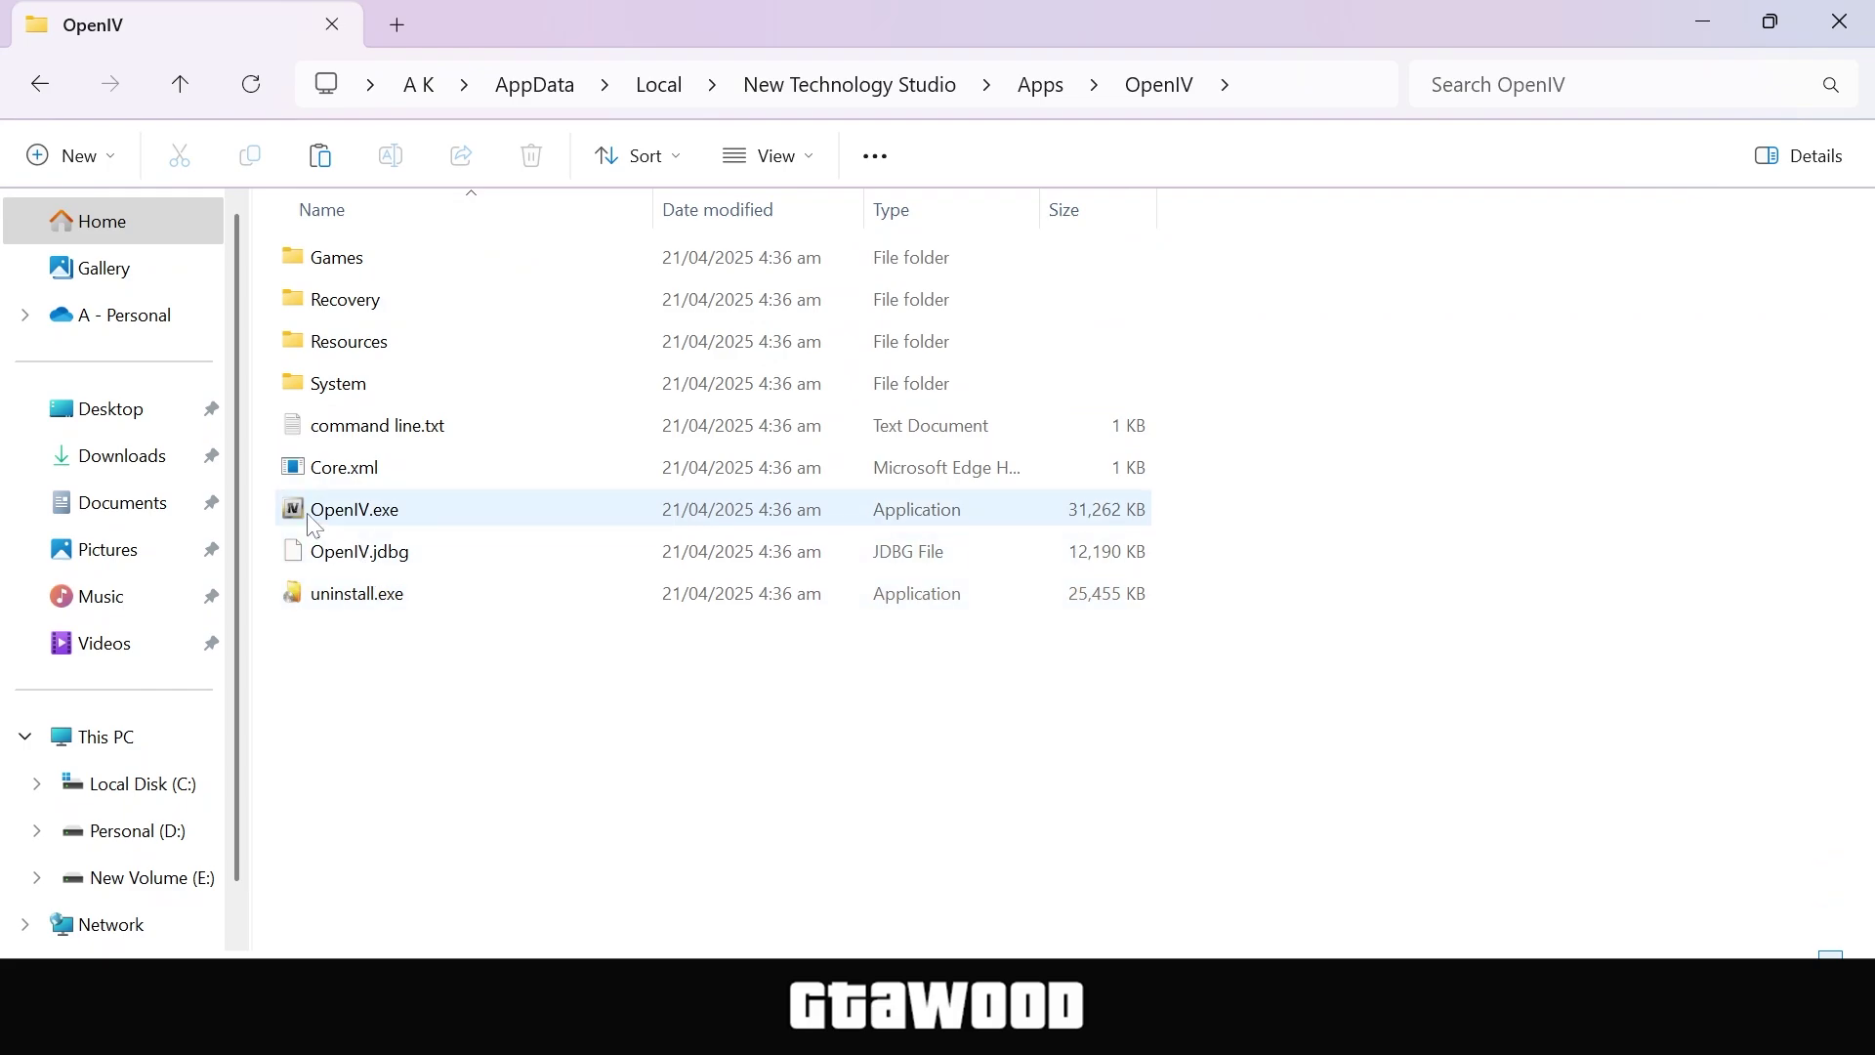
left_click(1299, 93)
right_click(1267, 98)
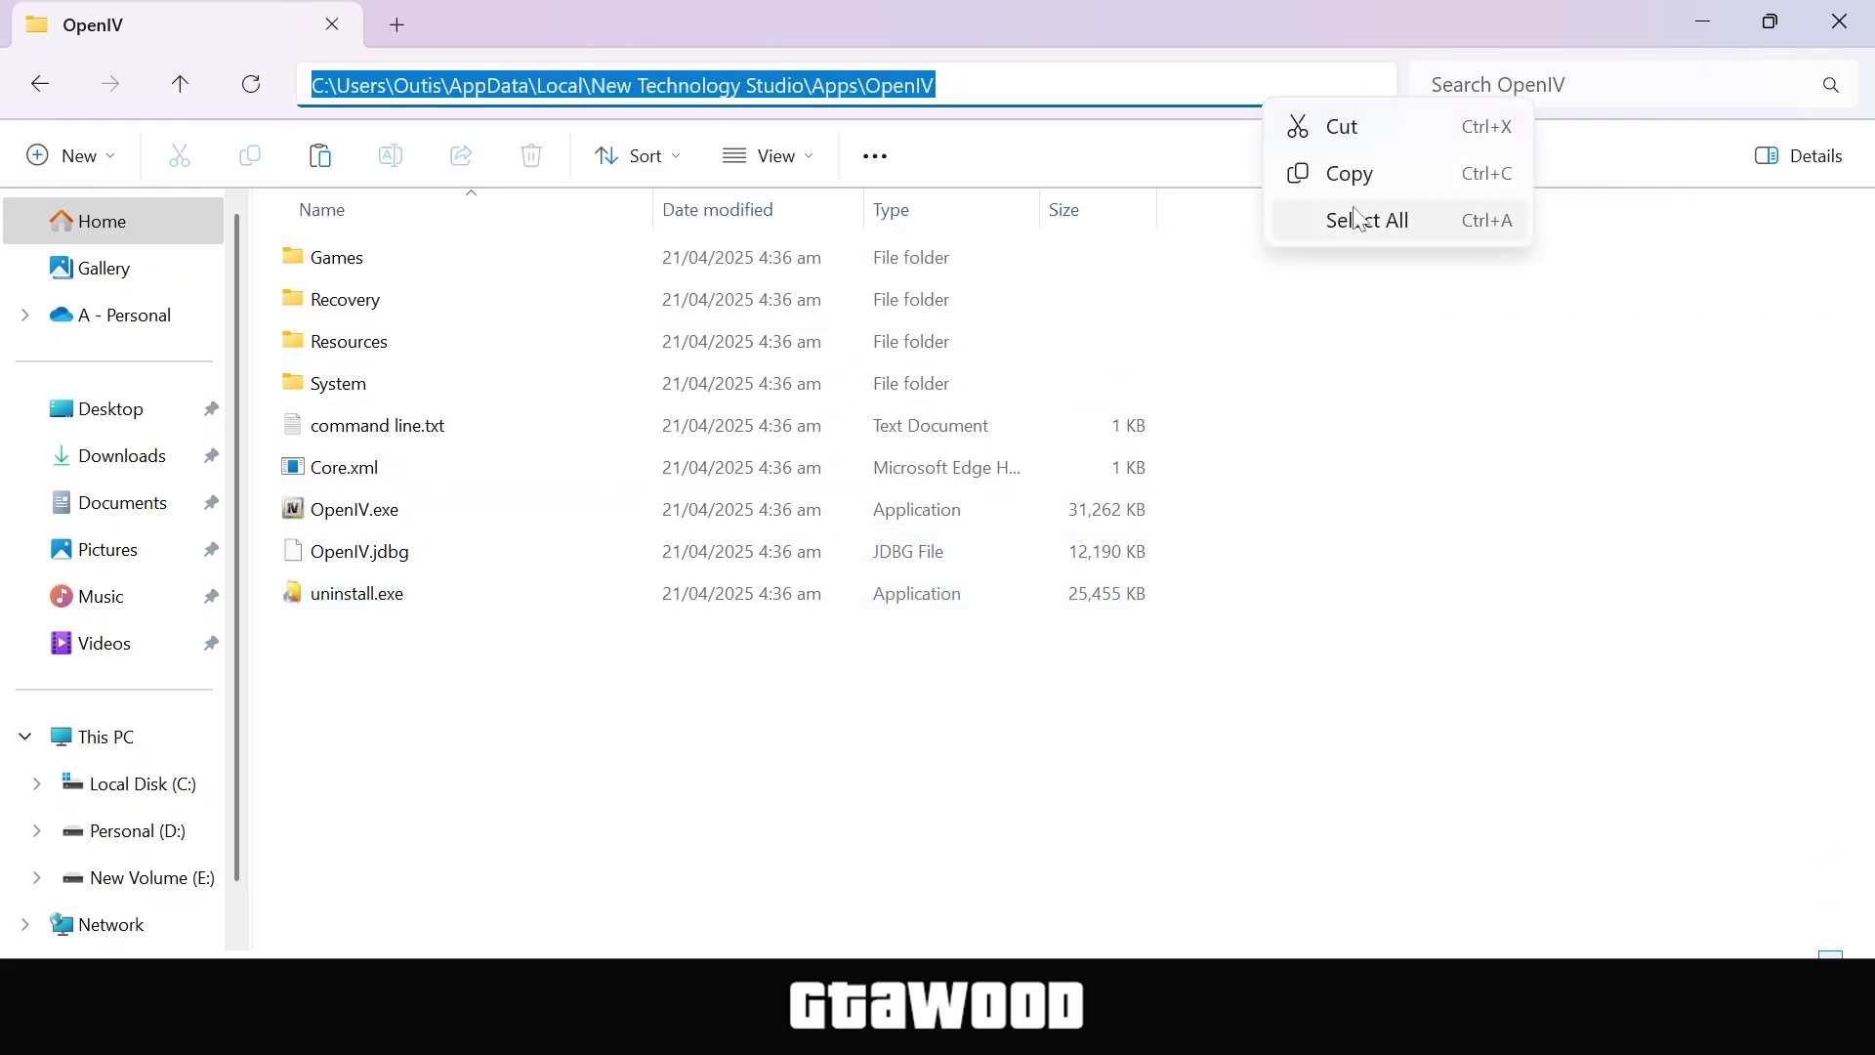
left_click(1365, 174)
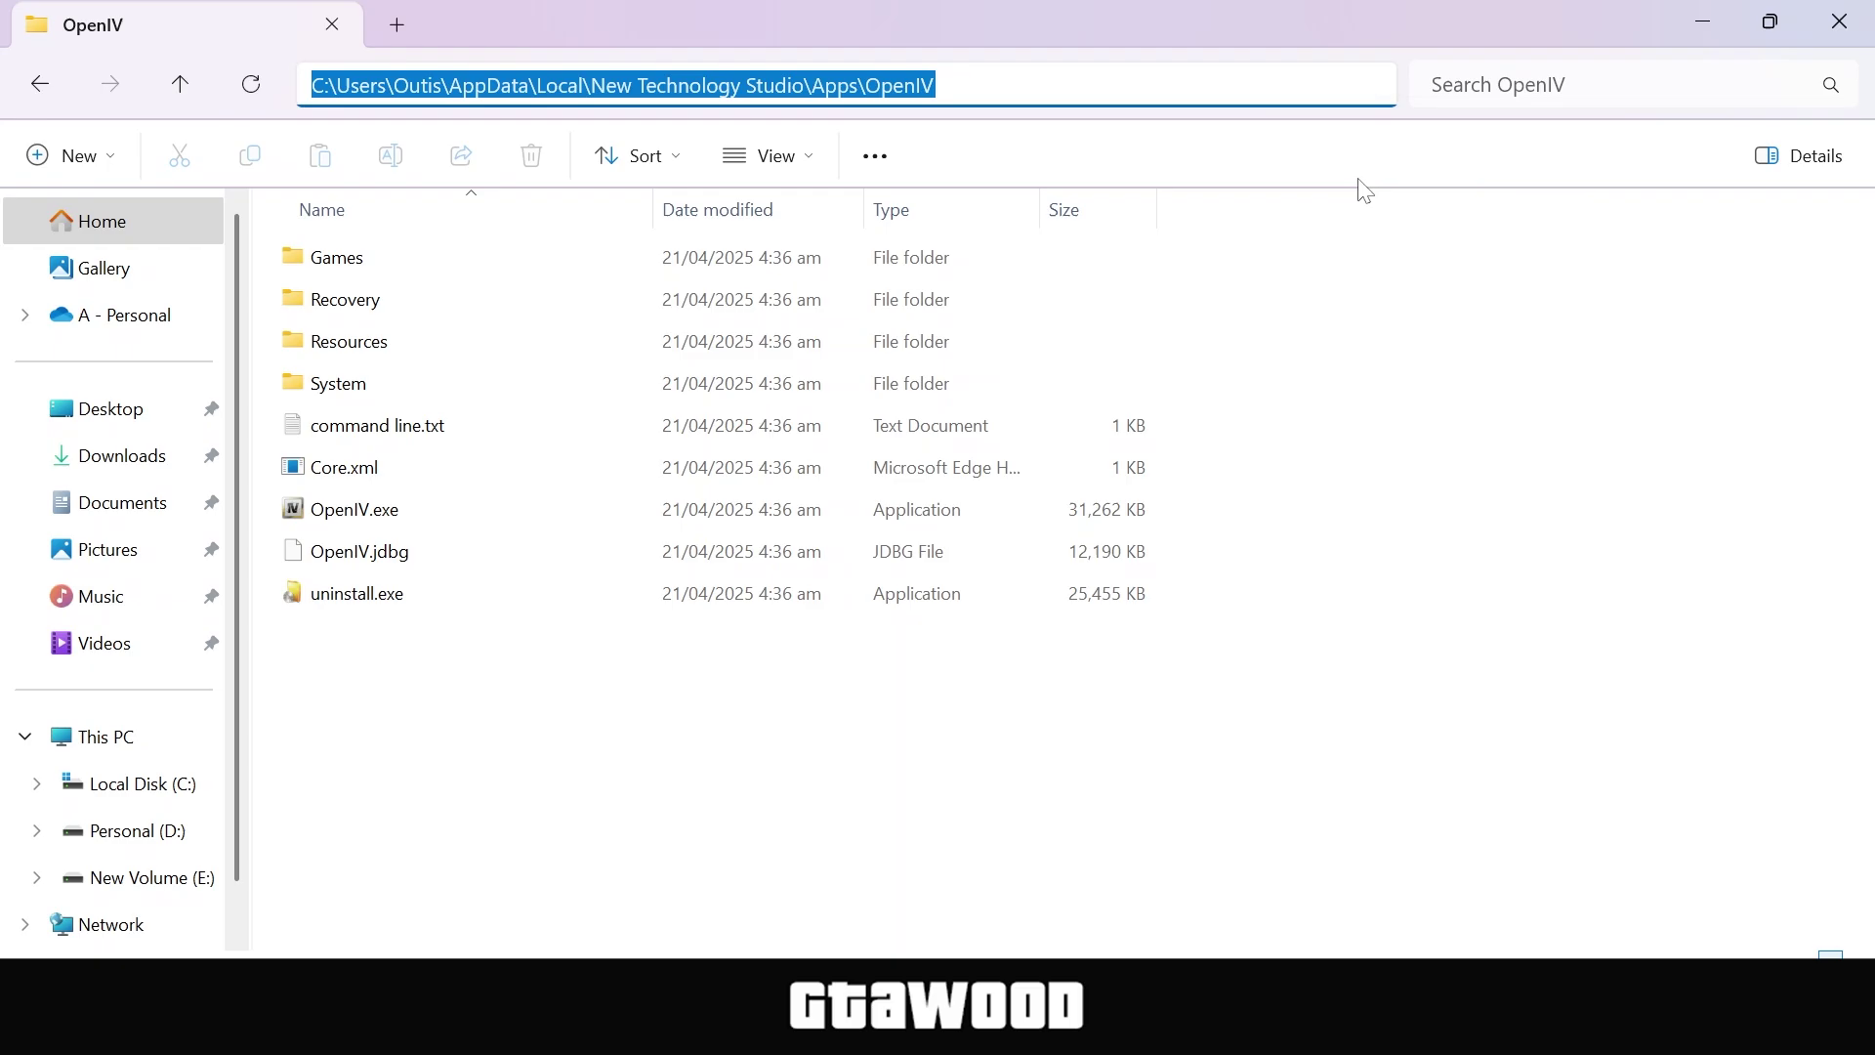
left_click(1704, 20)
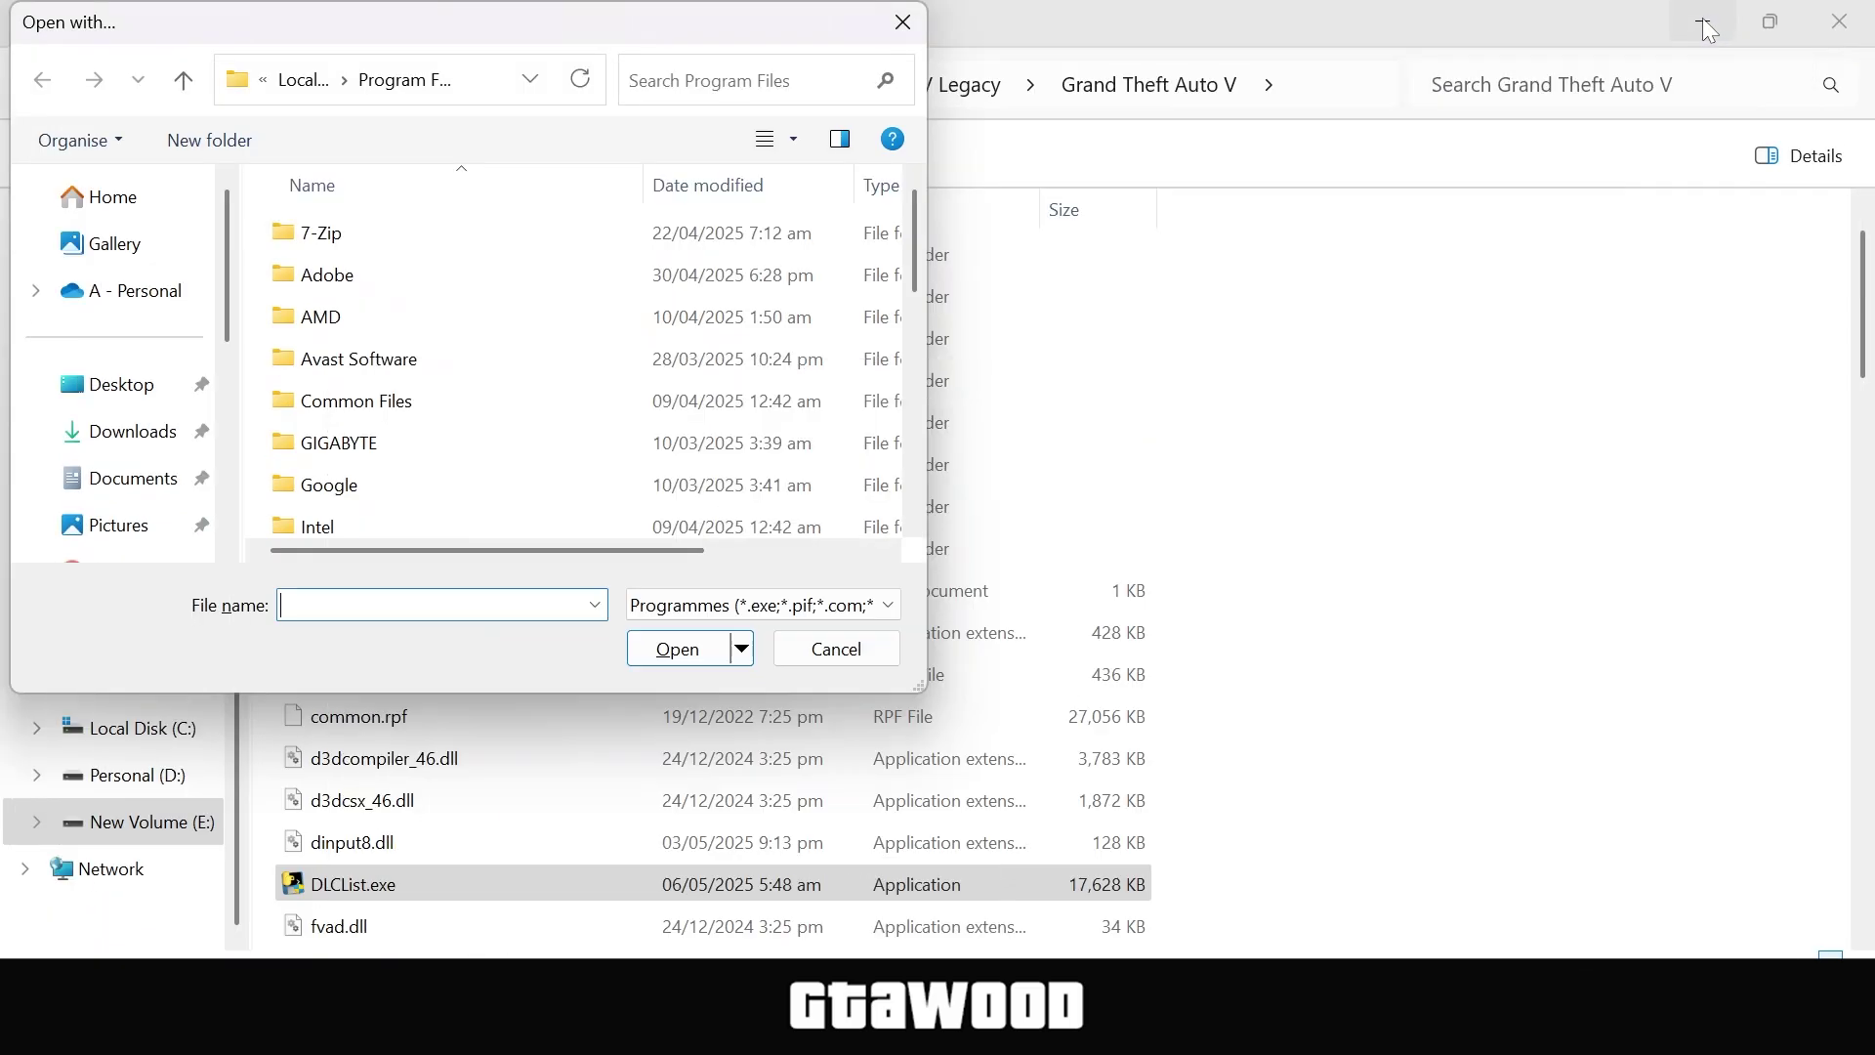
Paste the OpenIV folder path, select OpenIV.exe, and open the .oiv package with it just once.
left_click(484, 84)
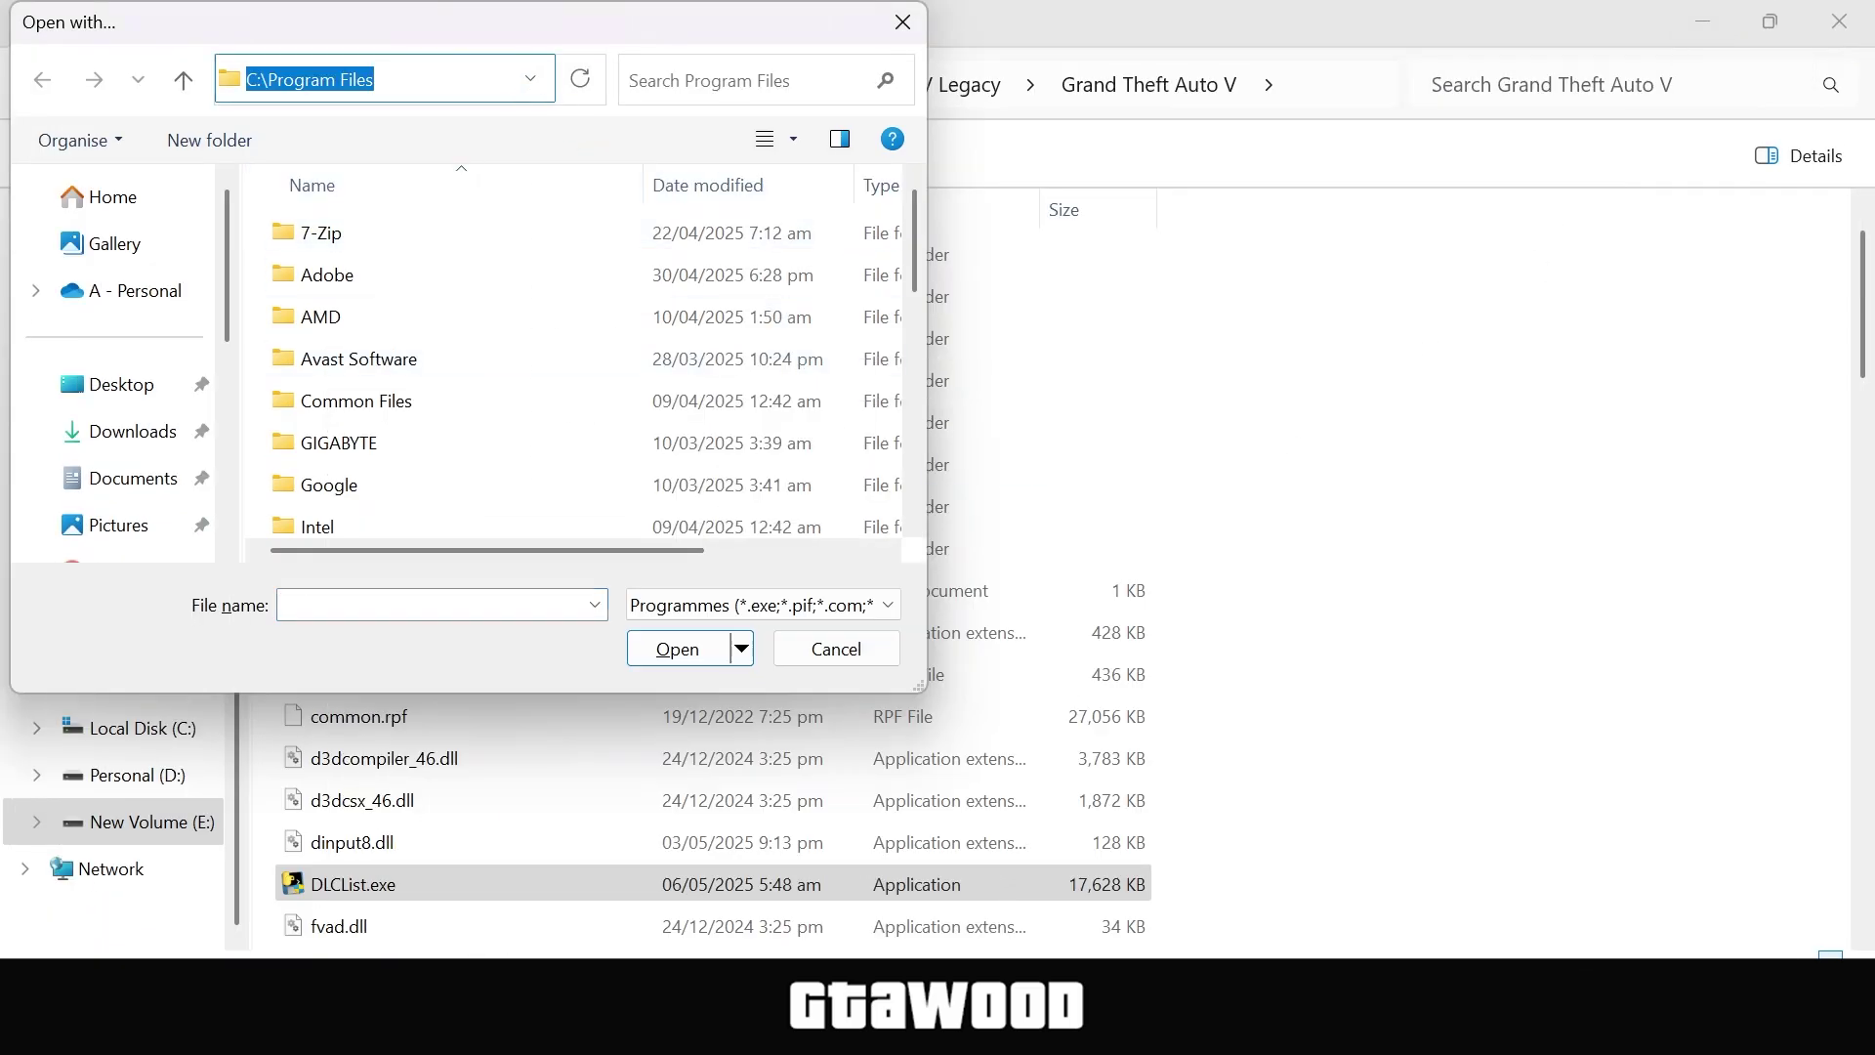
right_click(479, 84)
left_click(577, 211)
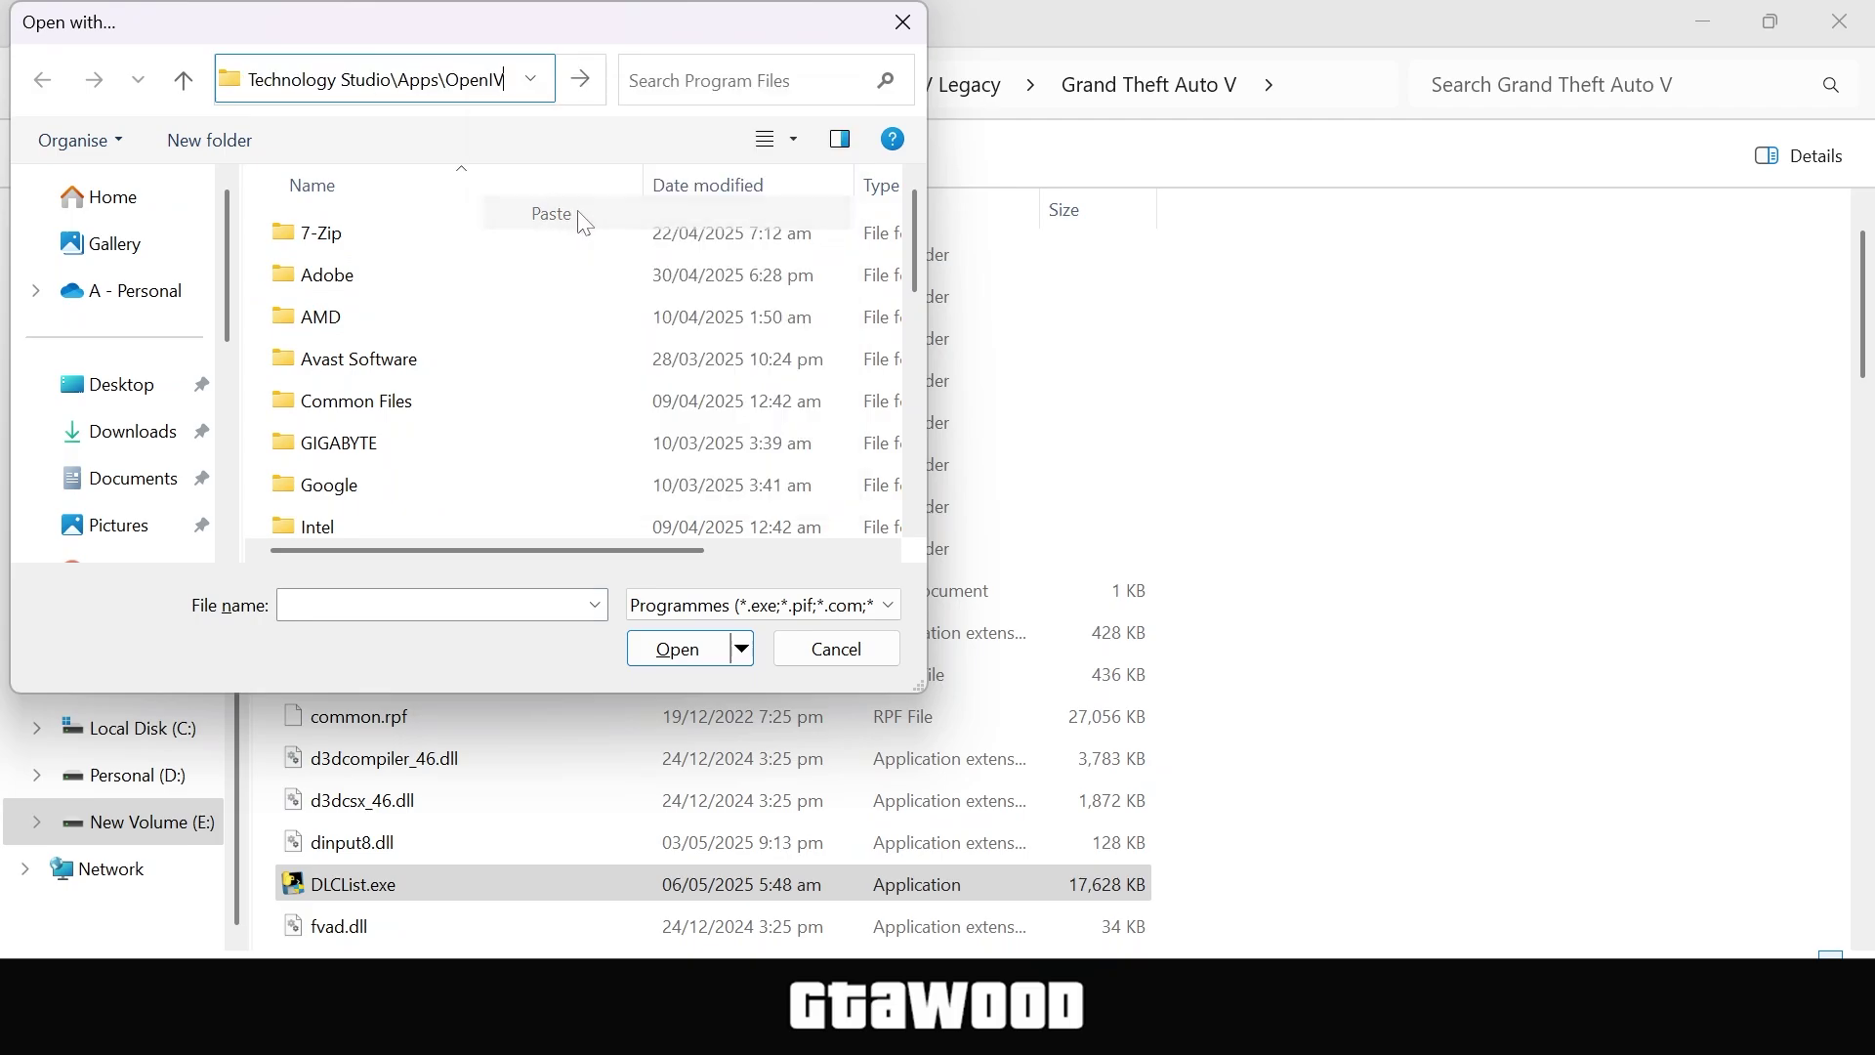
left_click(584, 81)
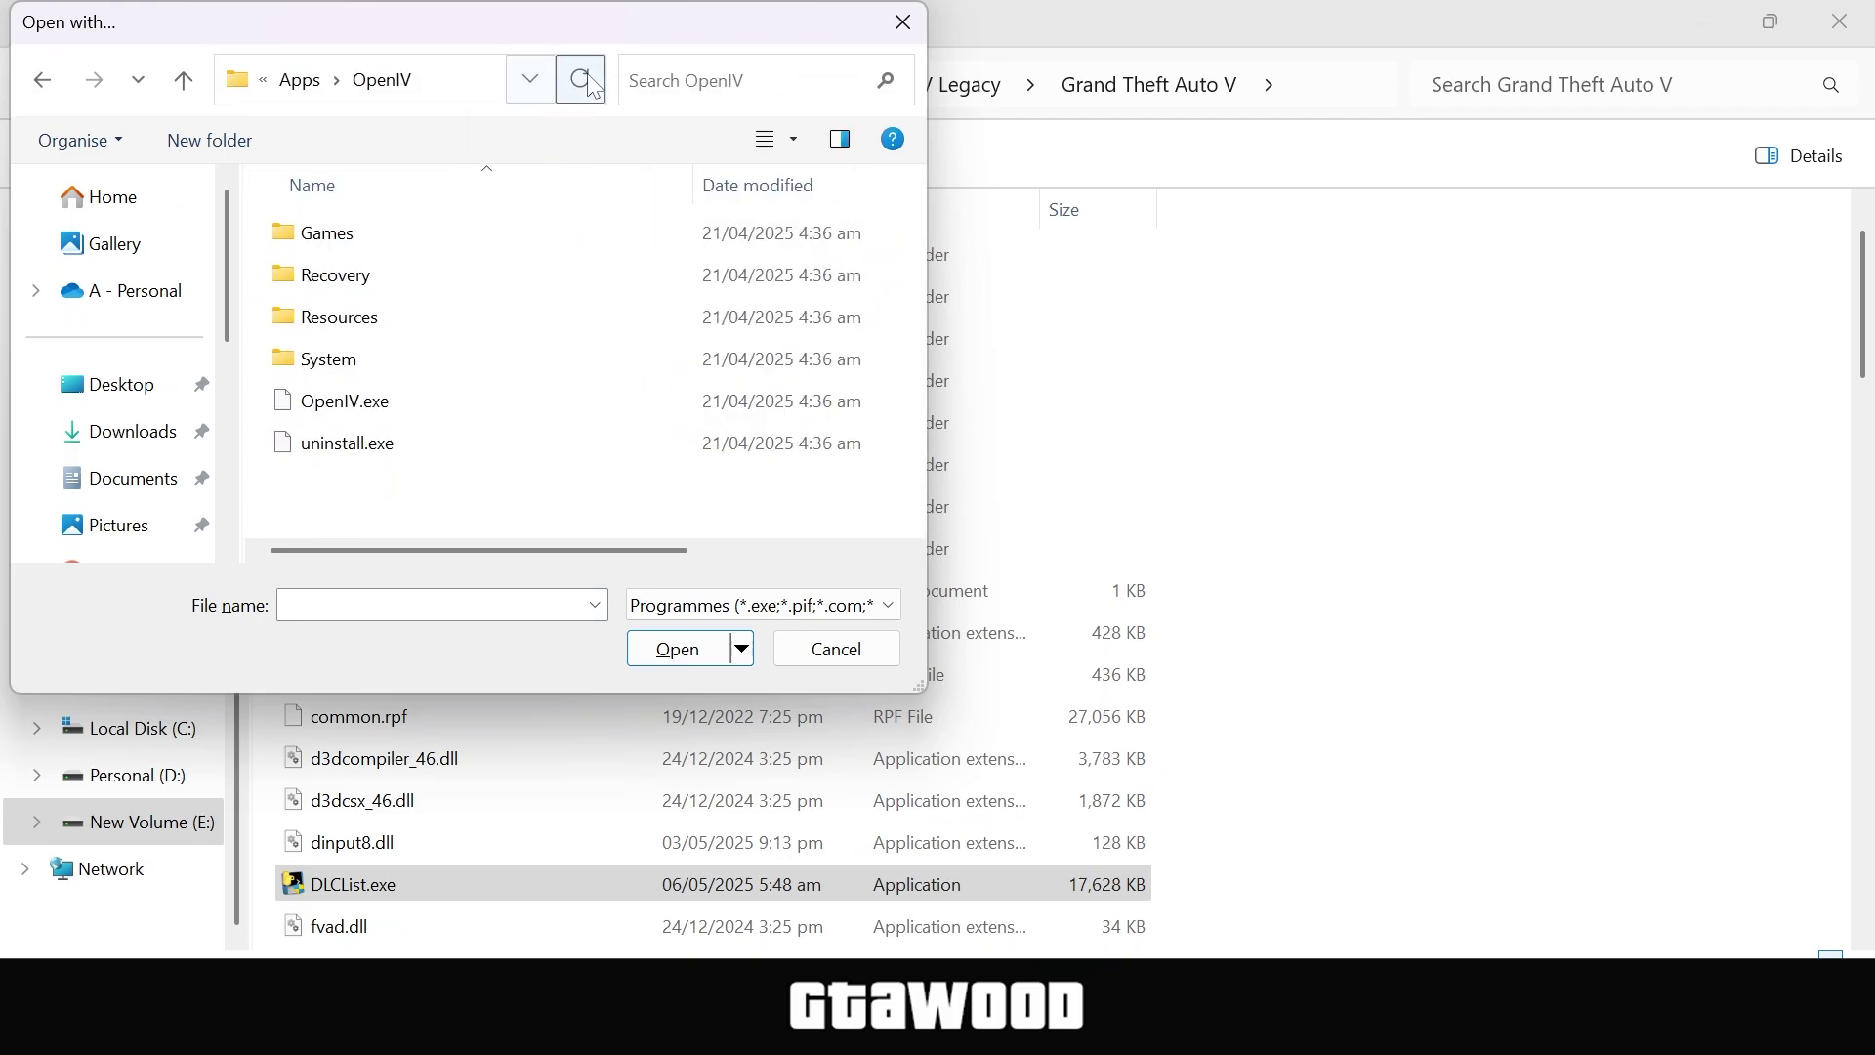
left_click(345, 410)
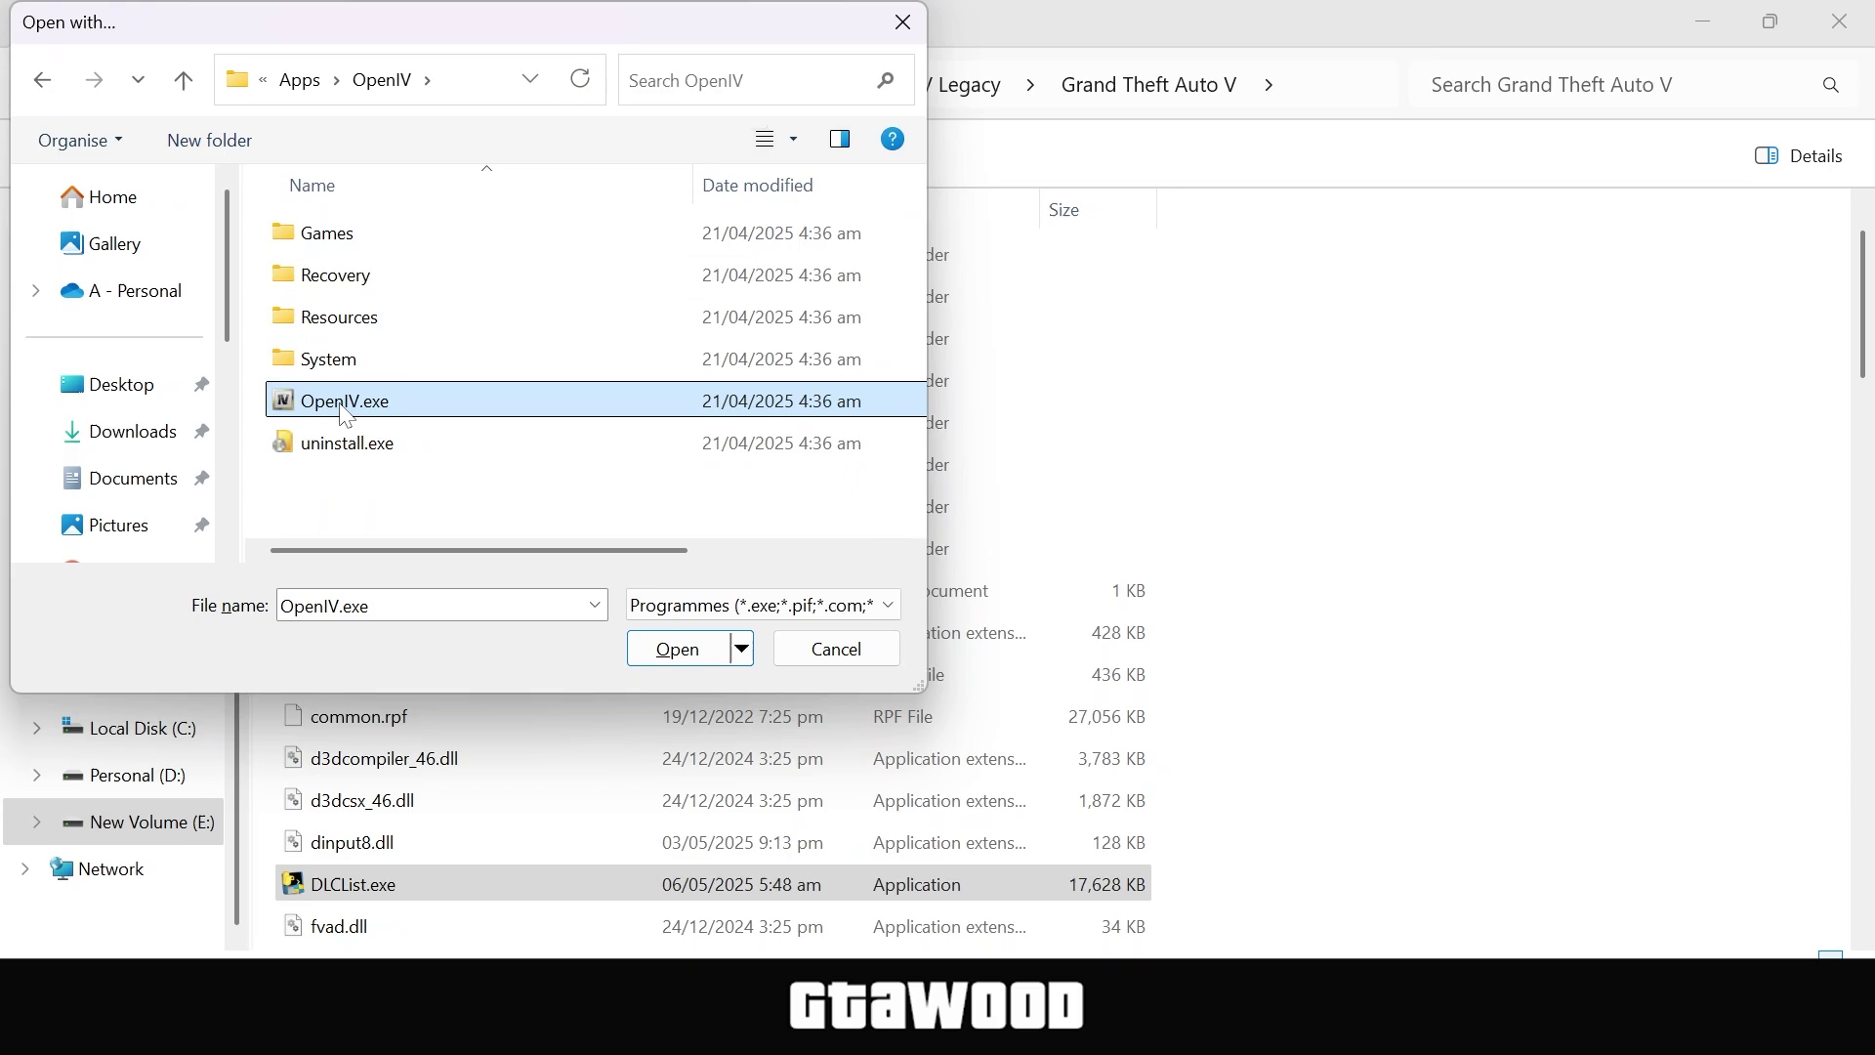
left_click(675, 650)
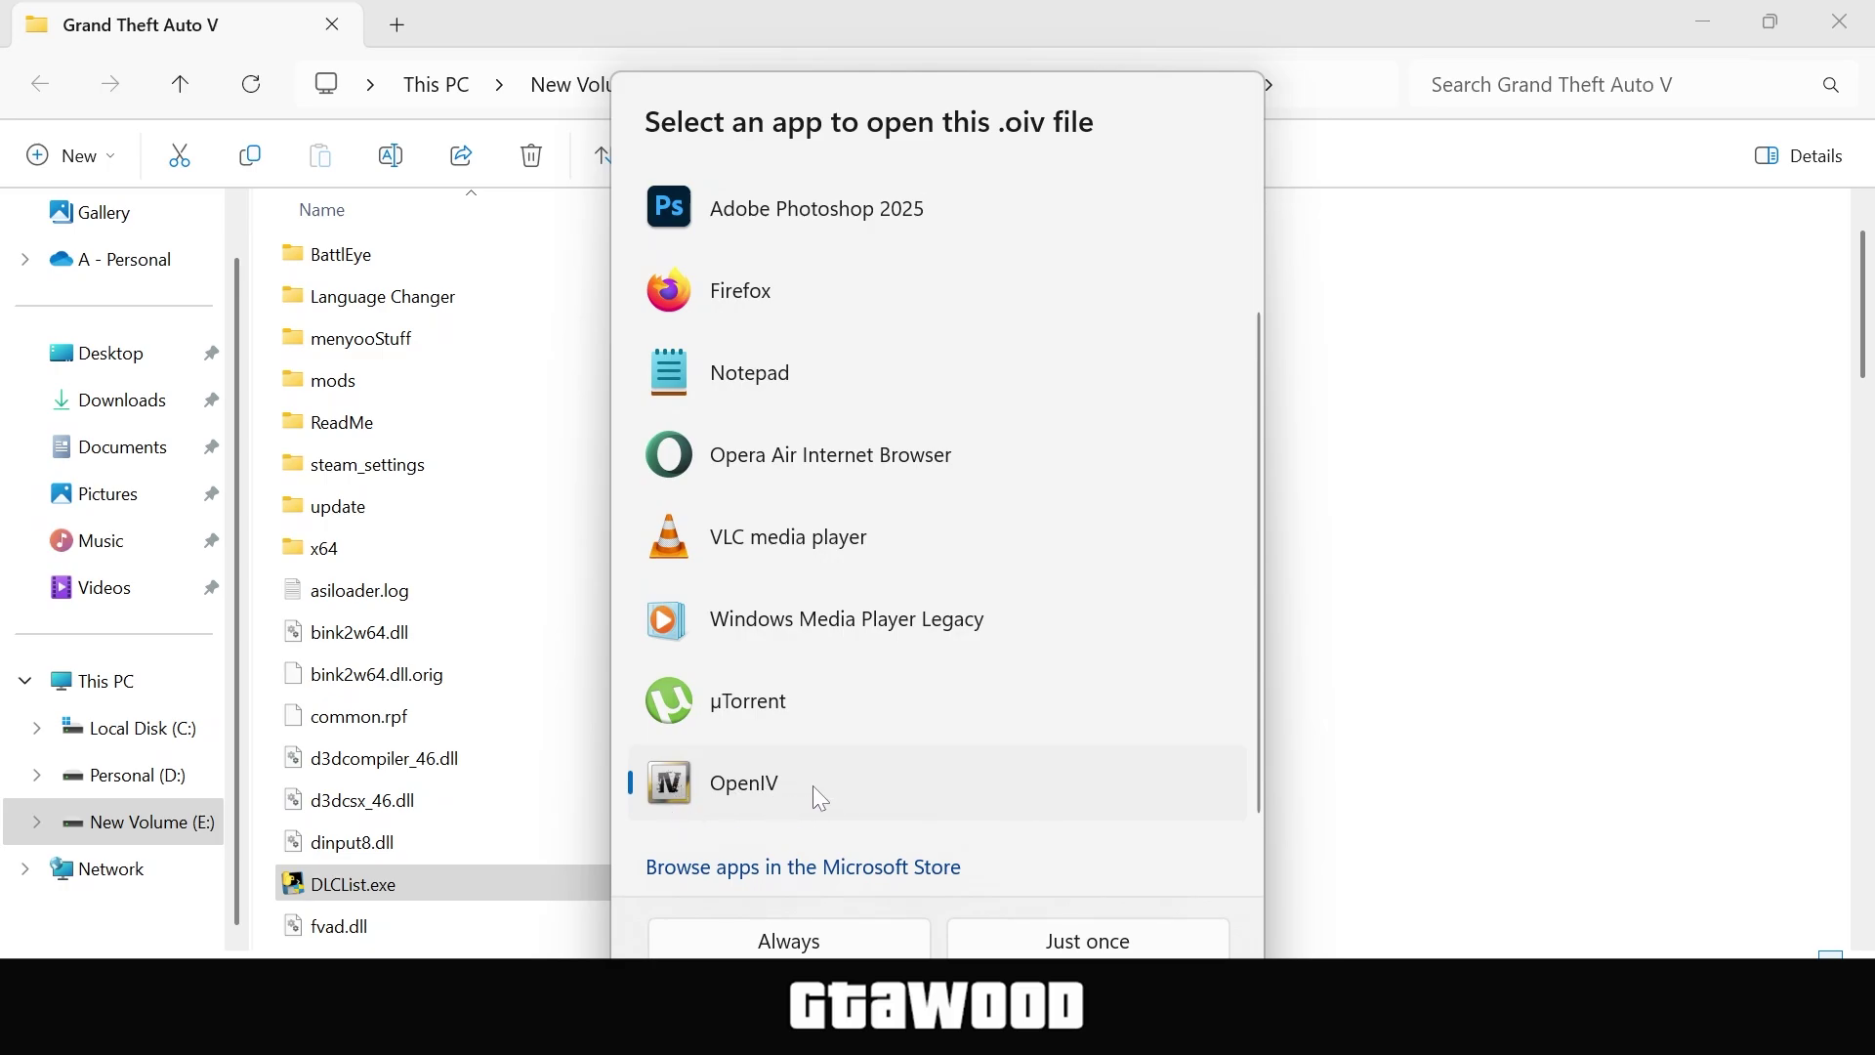
left_click(1101, 942)
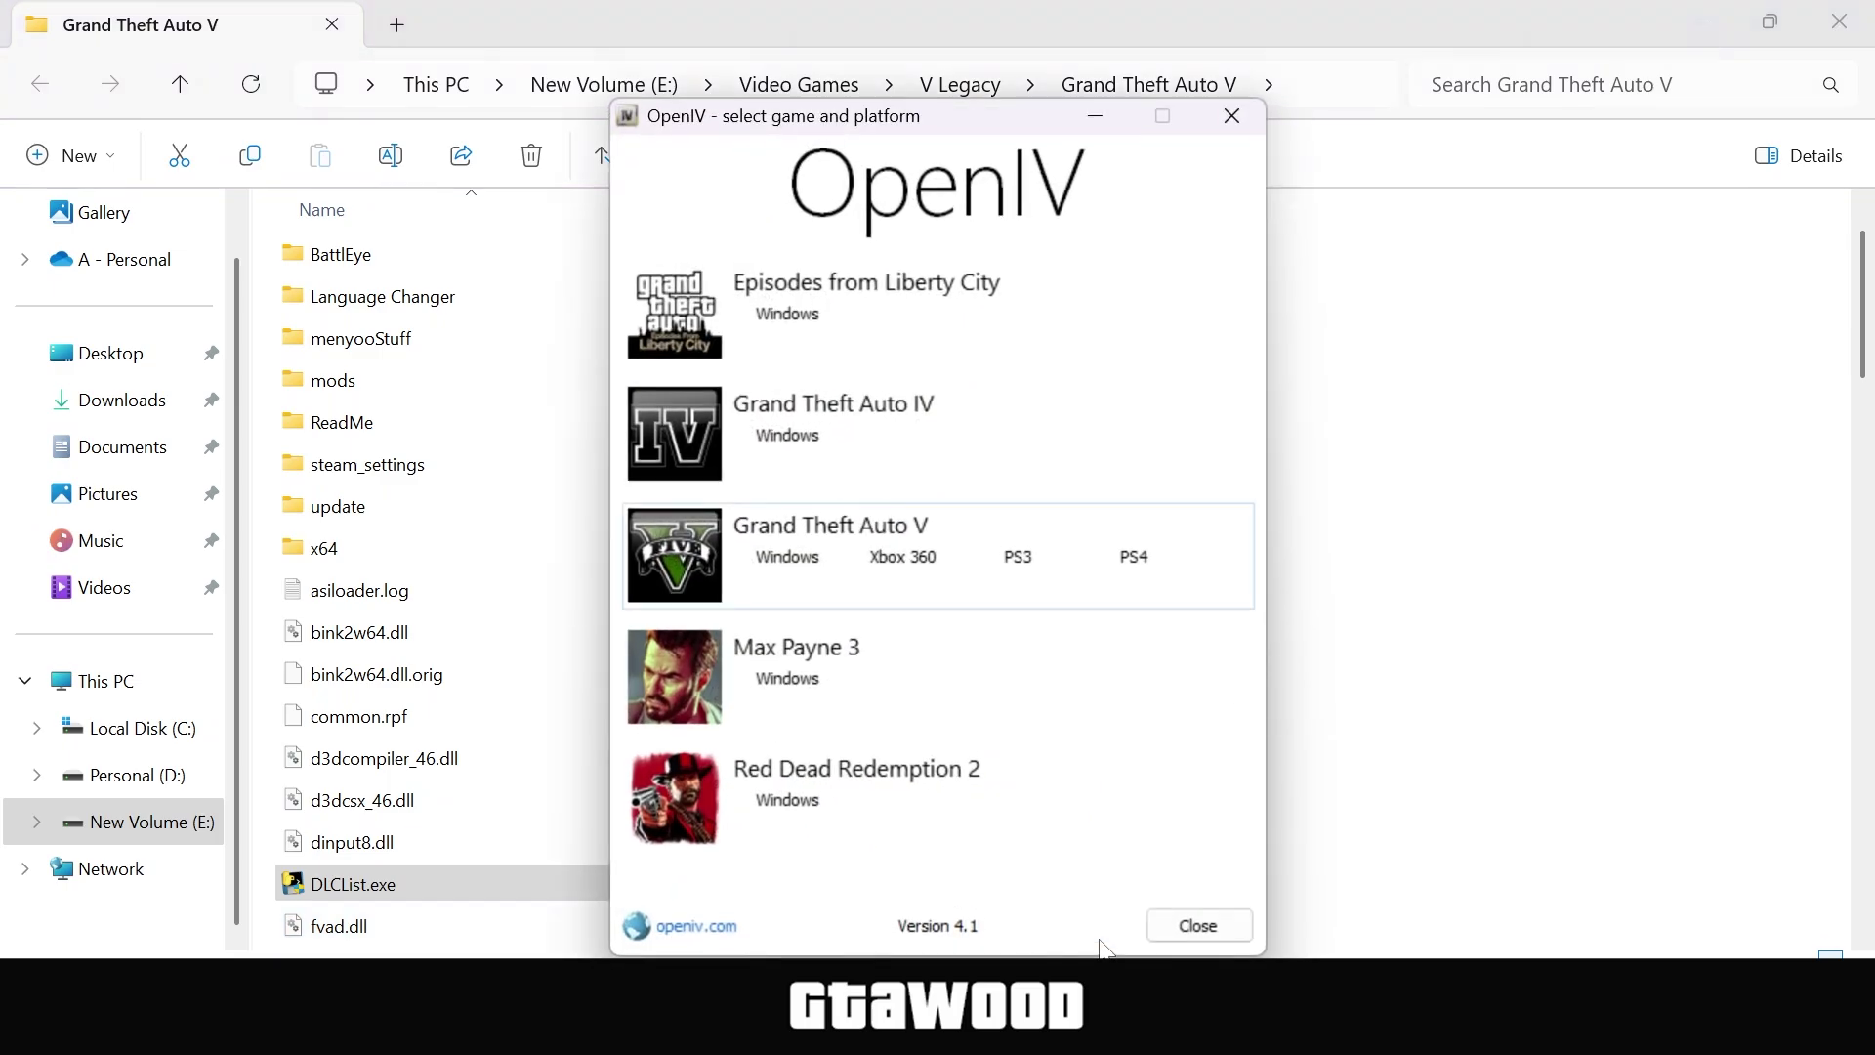
left_click(786, 553)
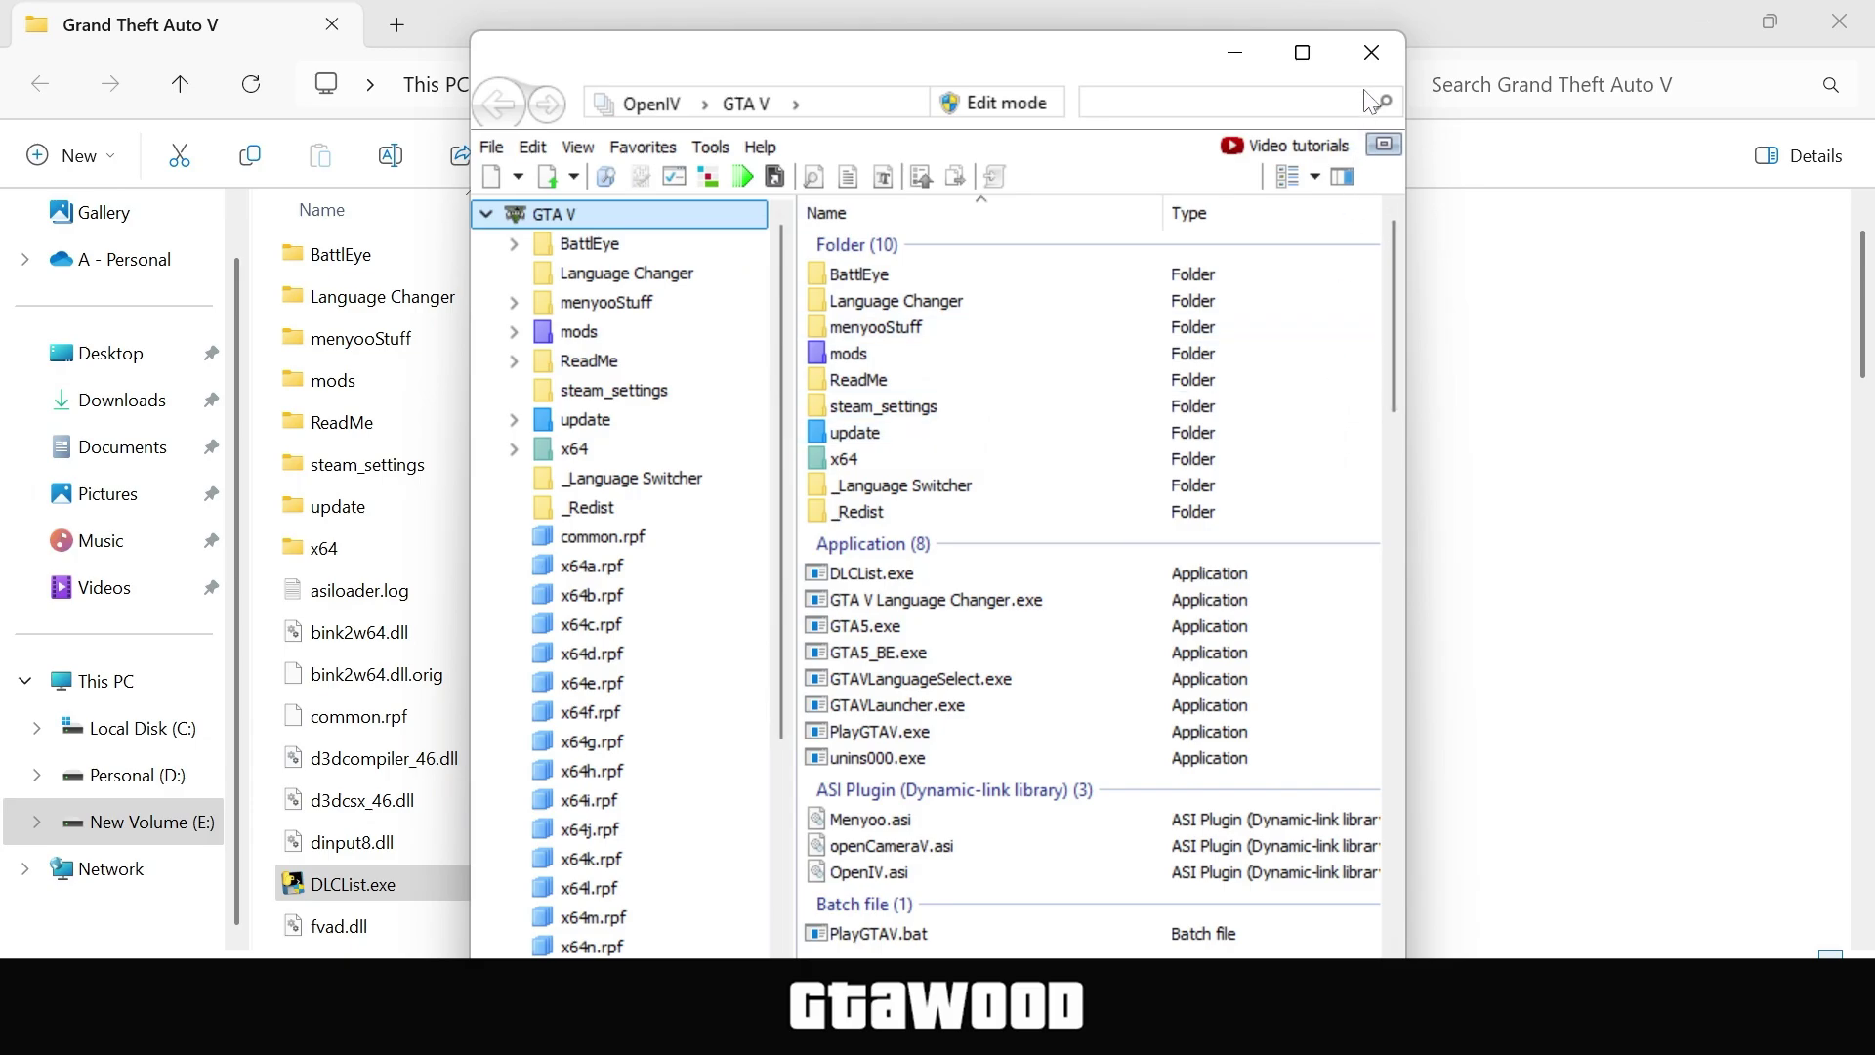
left_click(1372, 53)
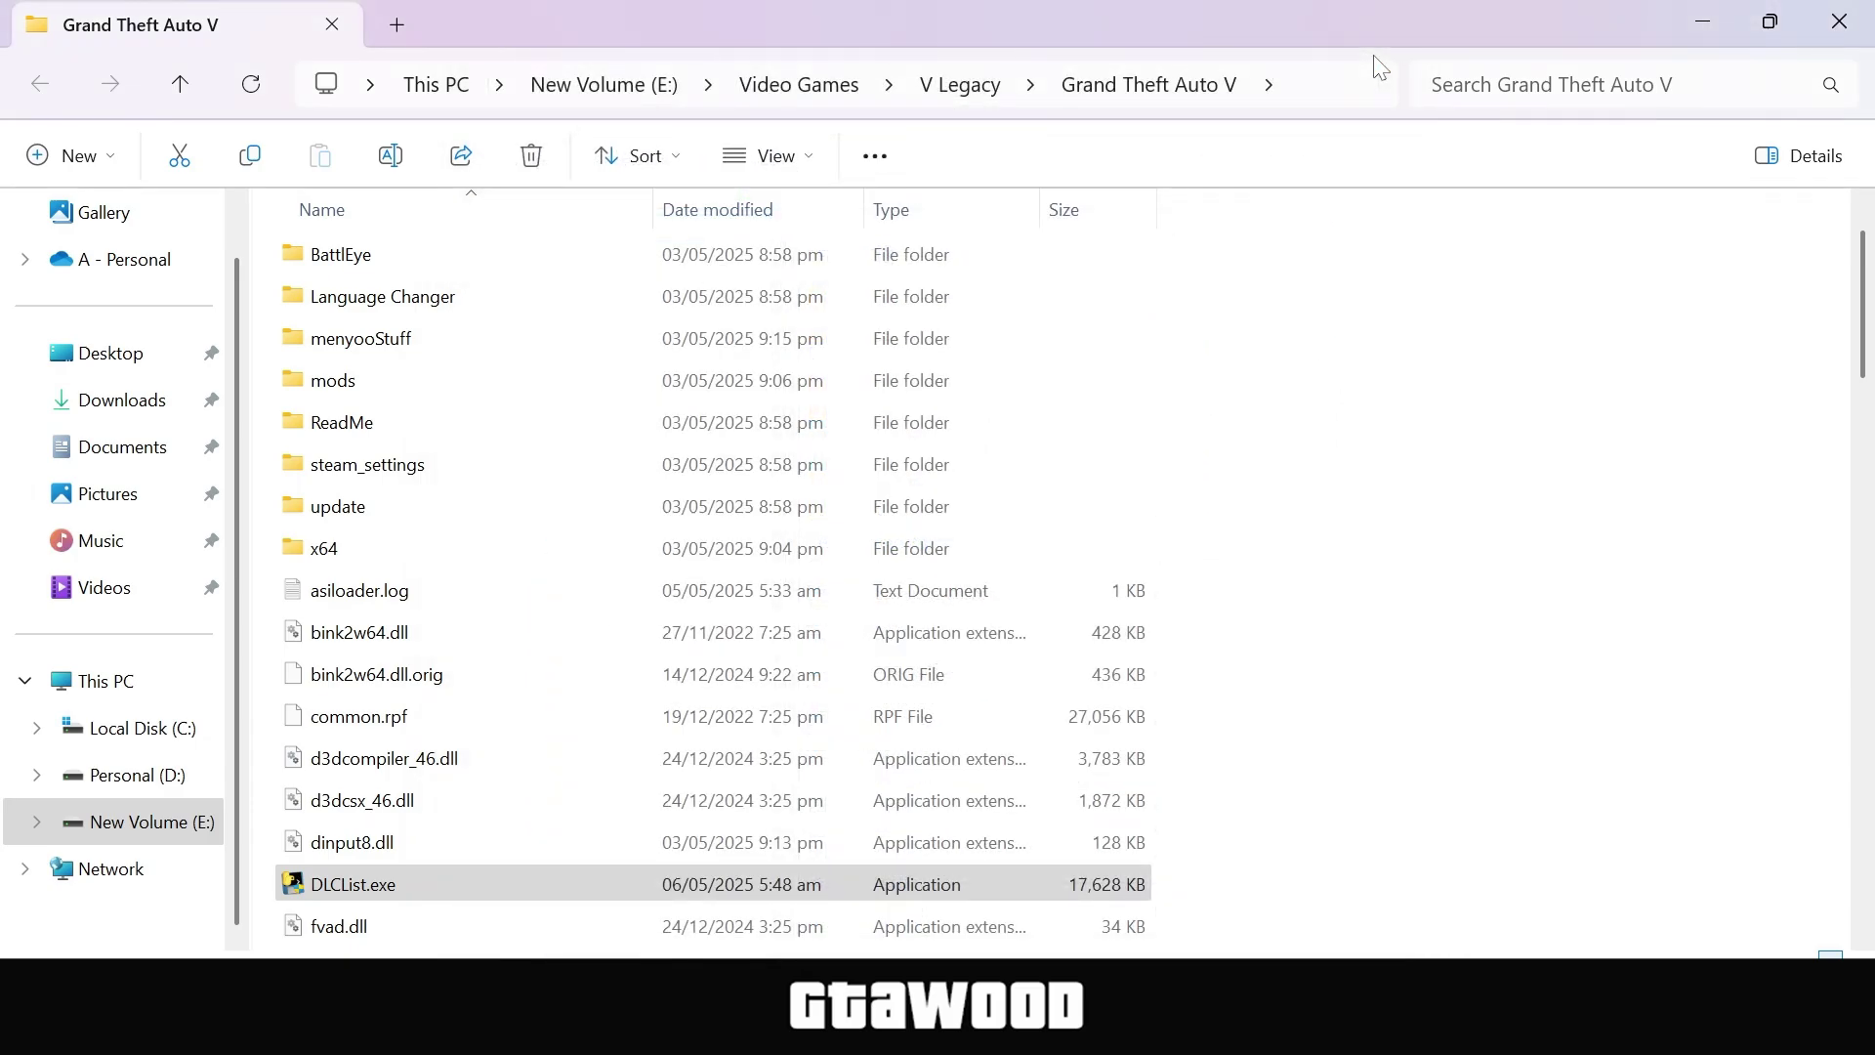
Run DLCList.exe again and open its generated package with OpenIV just once.
right_click(287, 891)
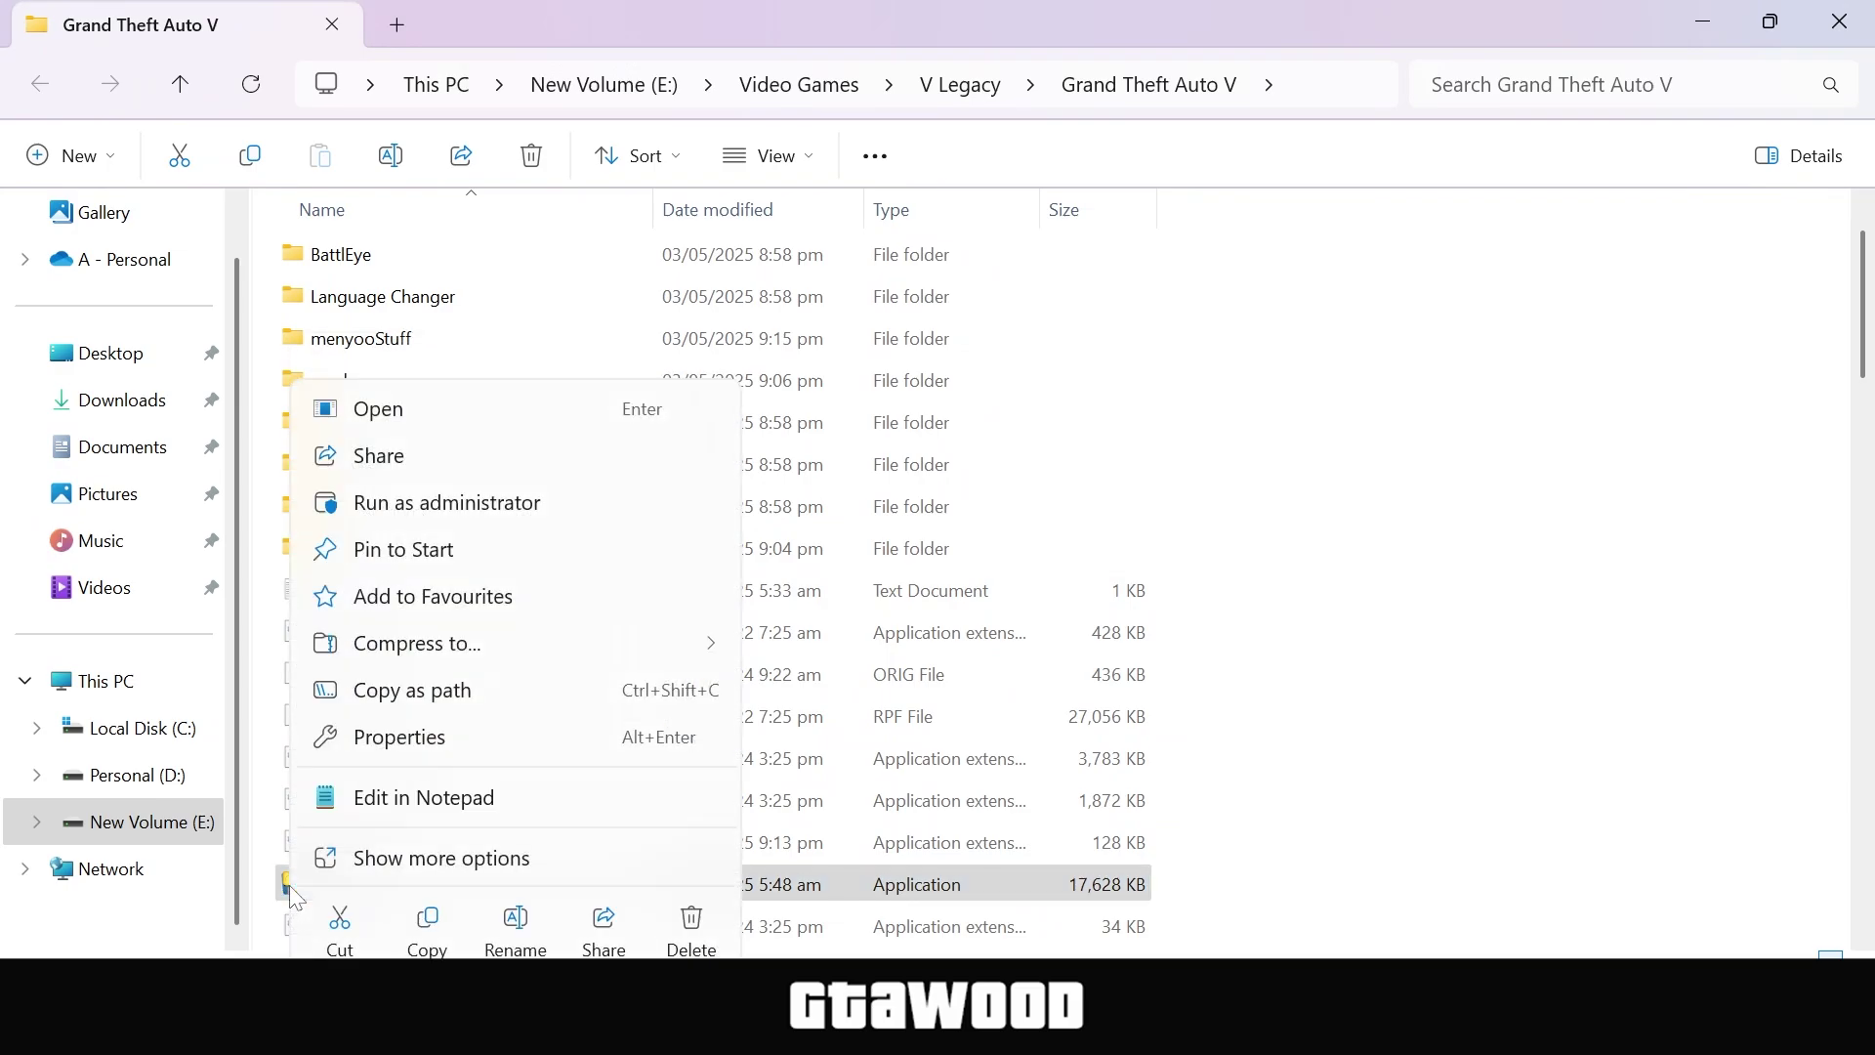
left_click(390, 415)
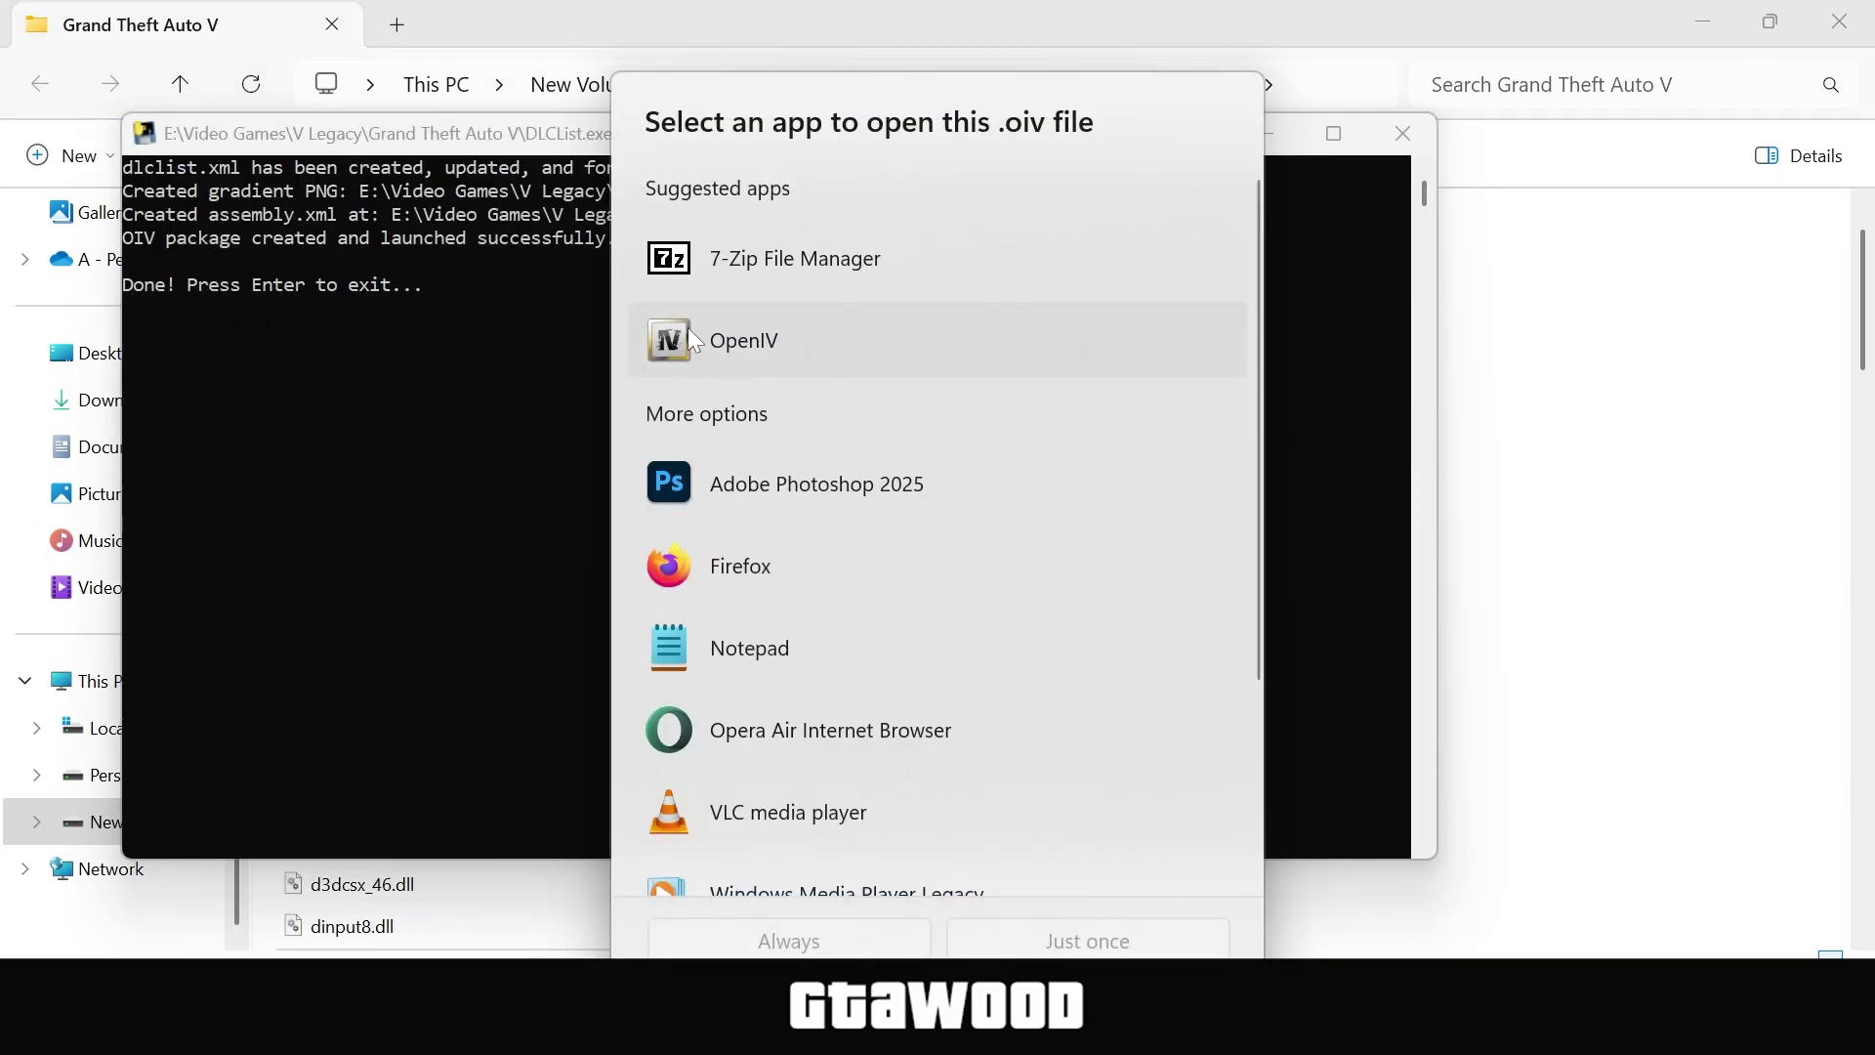
left_click(767, 336)
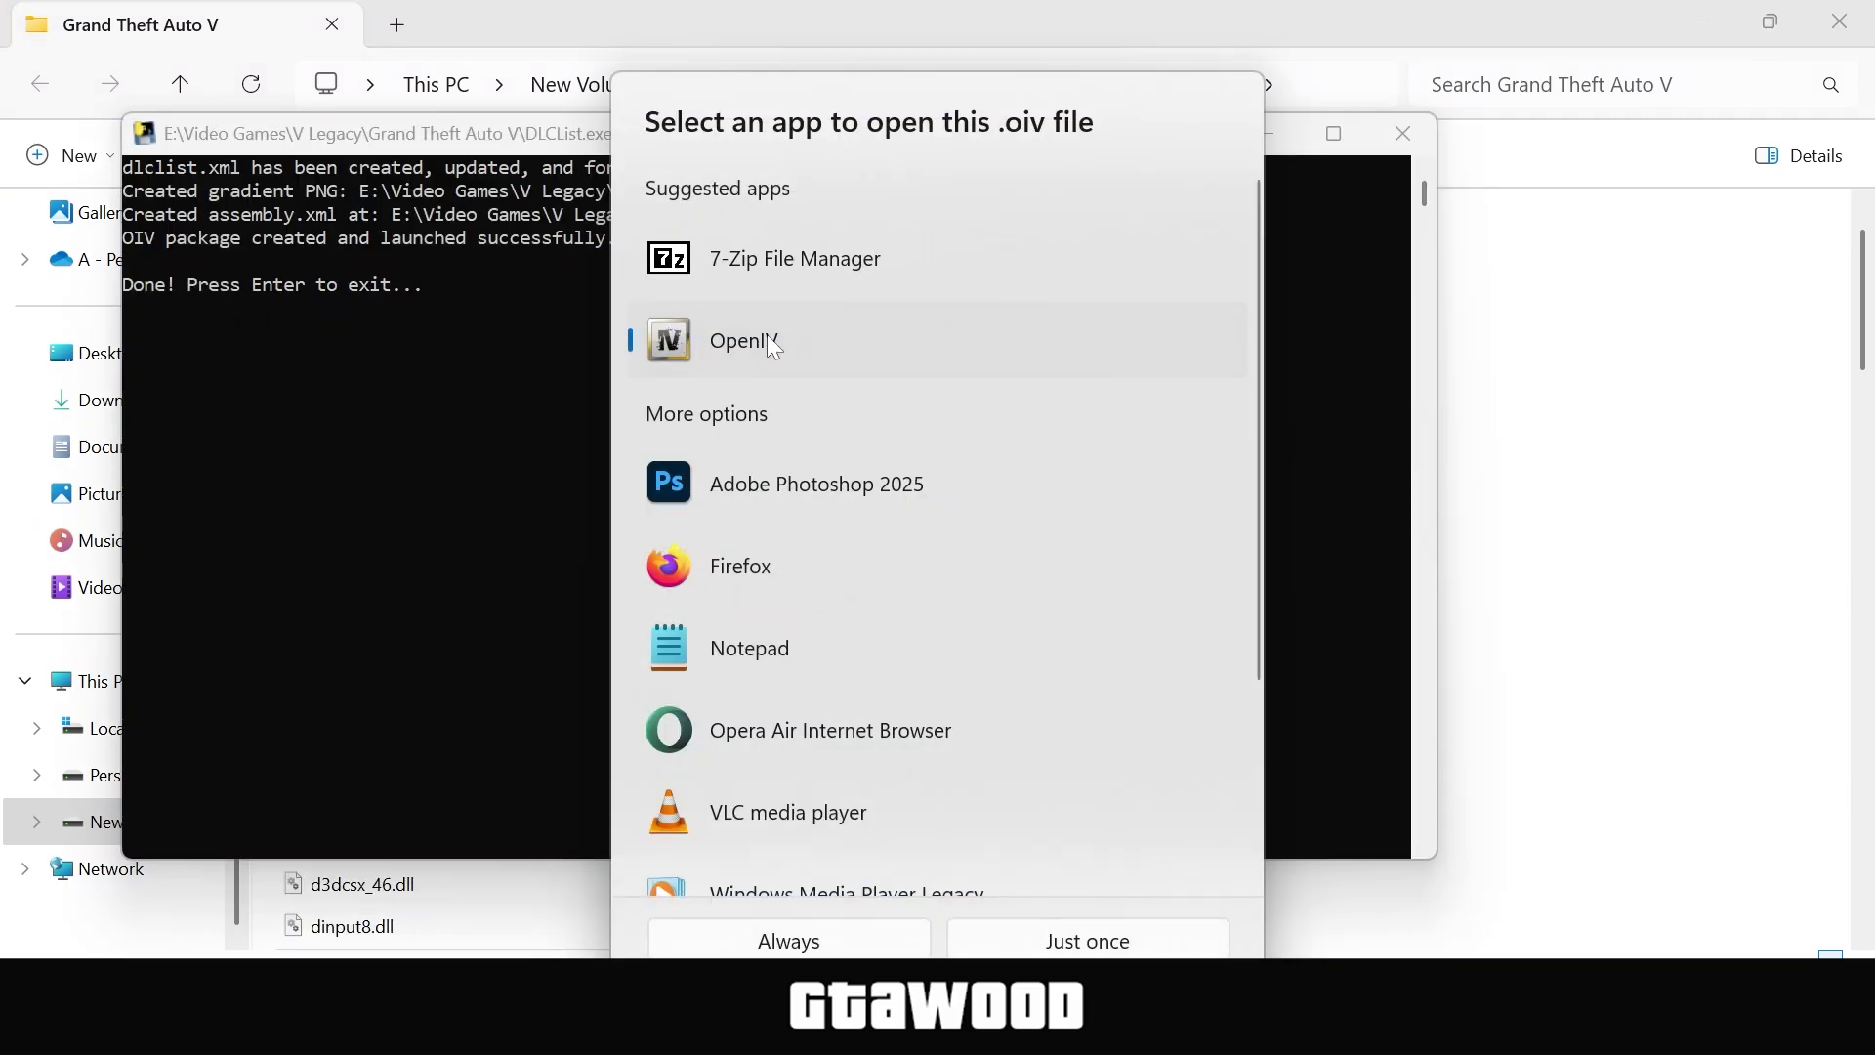
left_click(1025, 930)
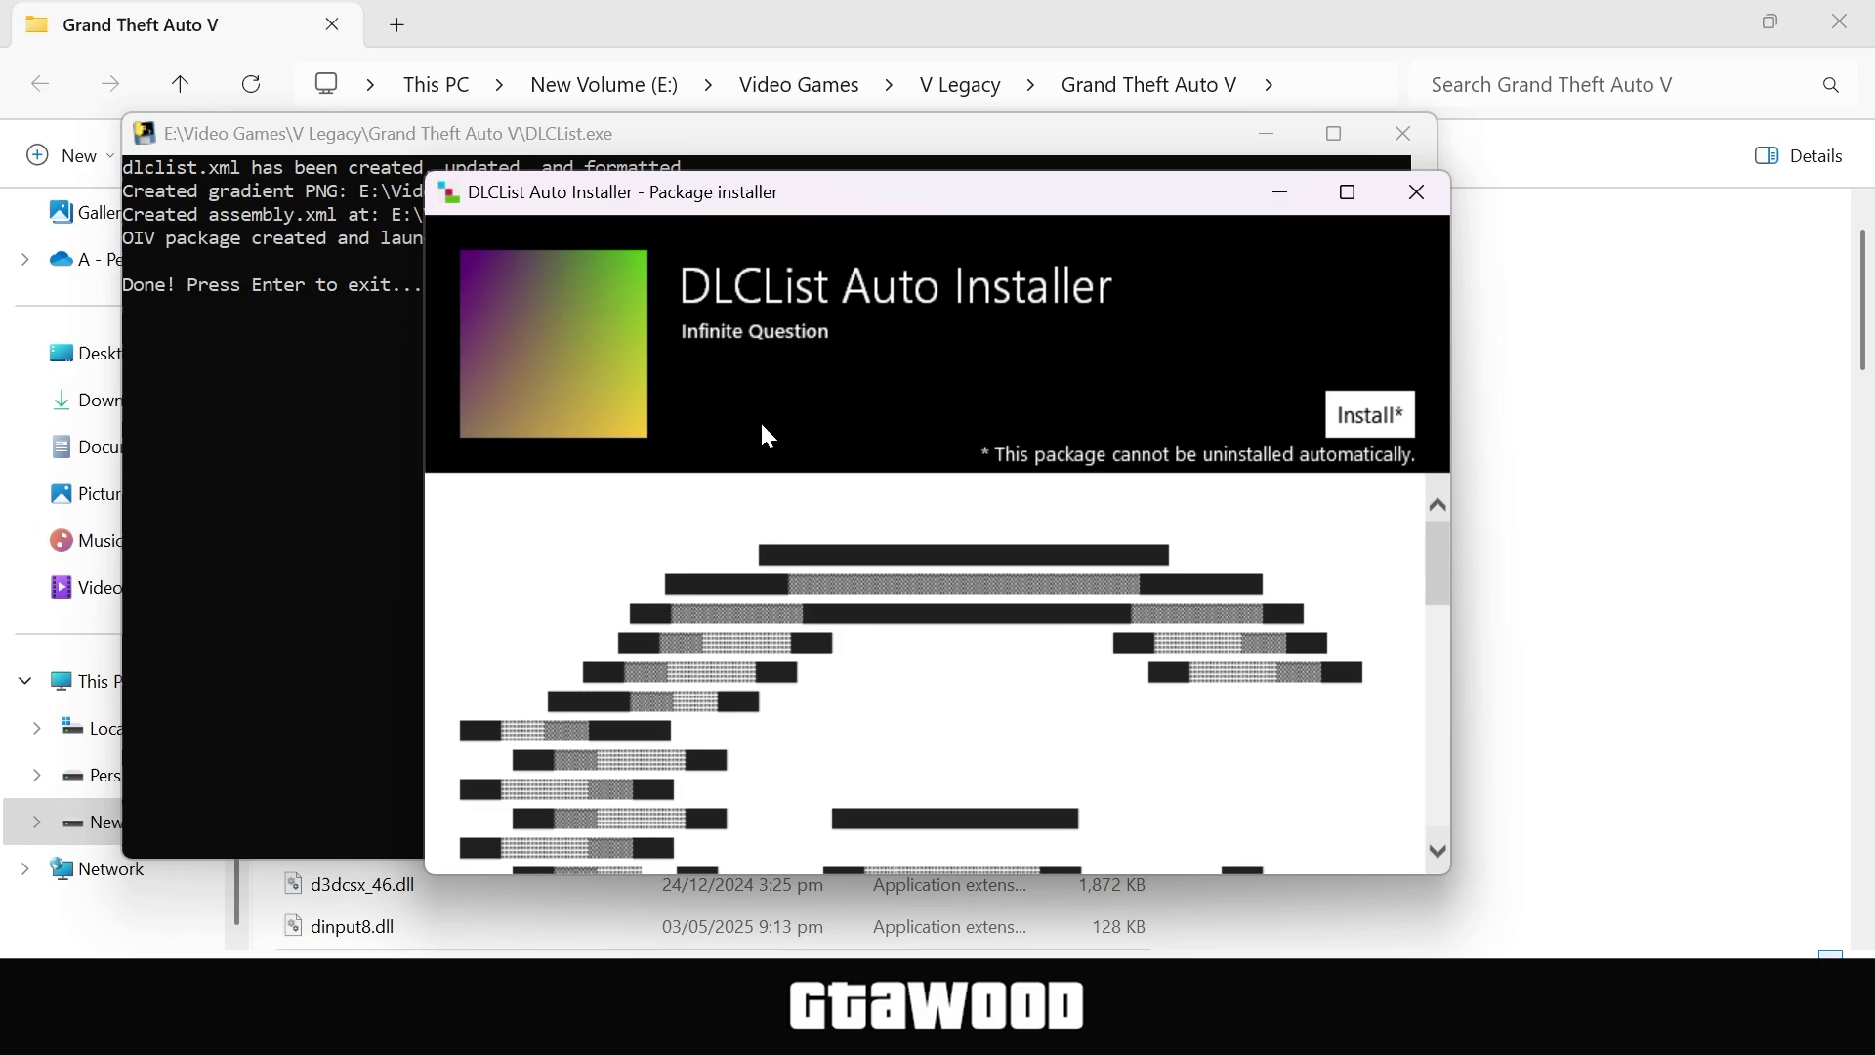
Install the DLCList Auto Installer package into the mods folder, then close the installer and console.
left_click(1375, 420)
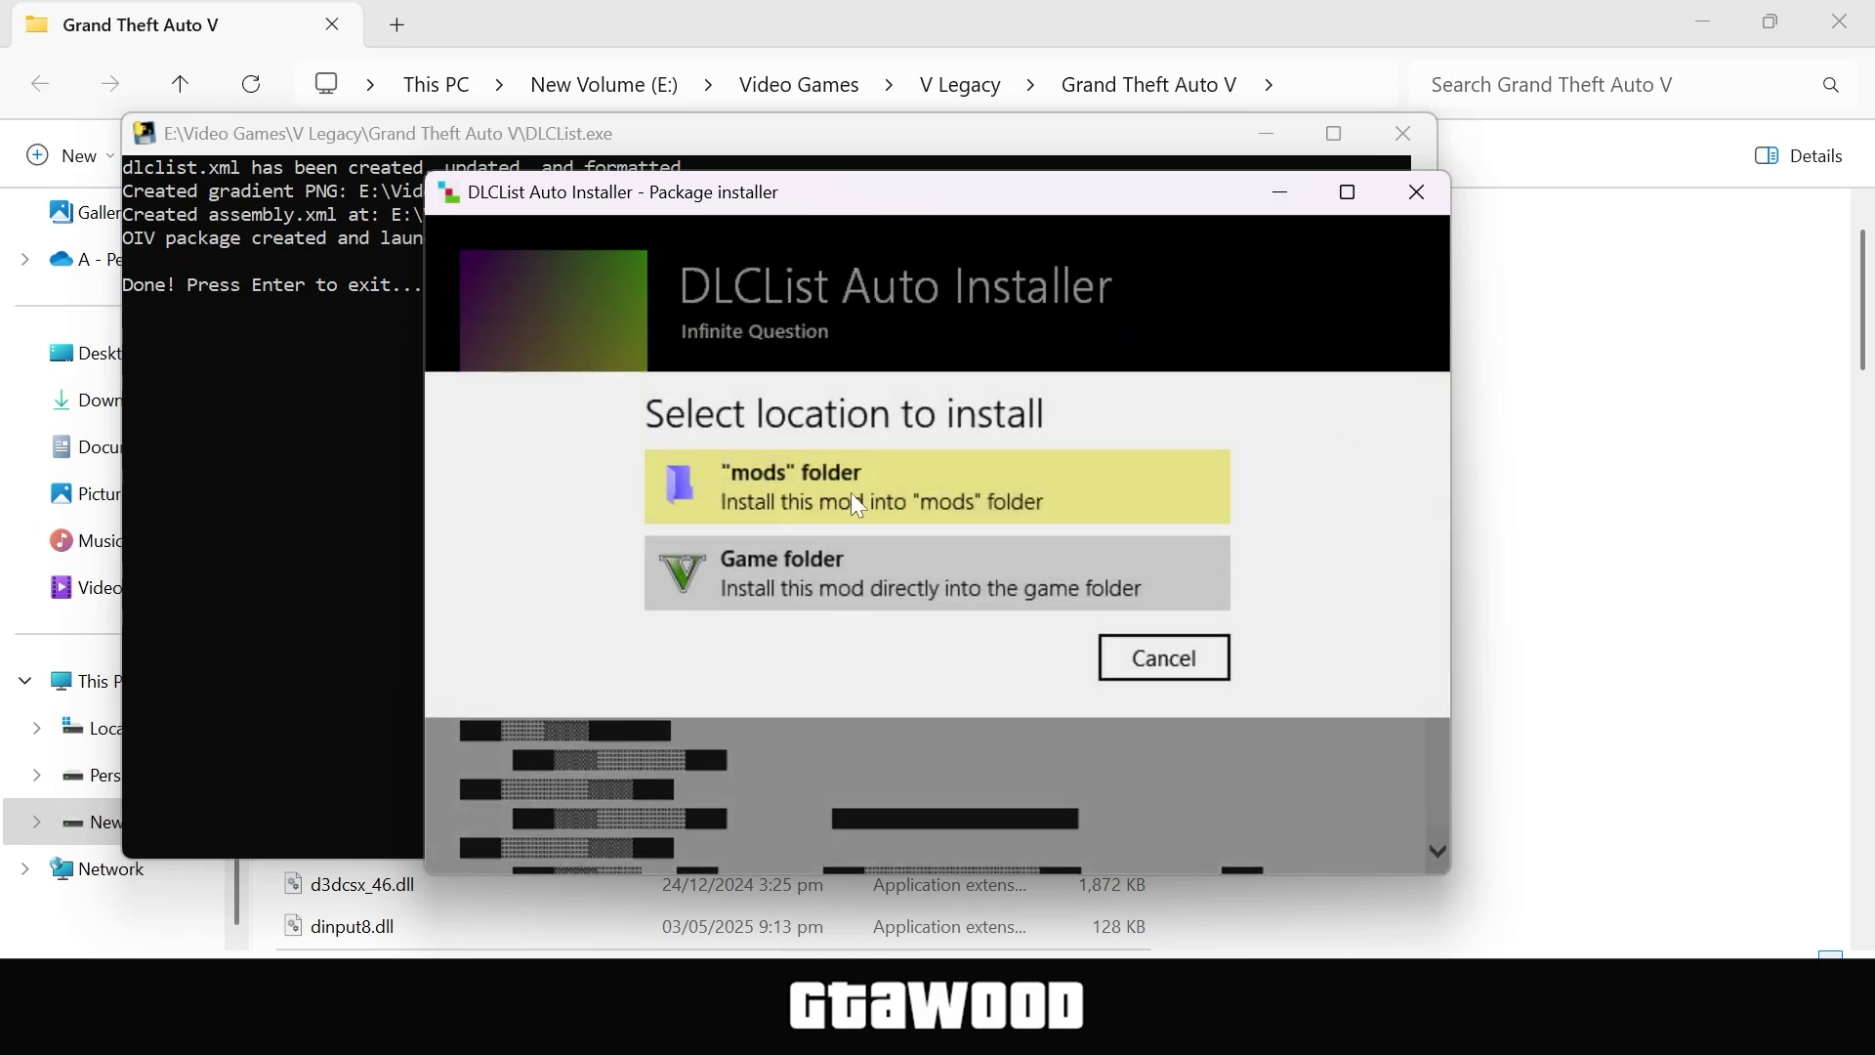
left_click(816, 497)
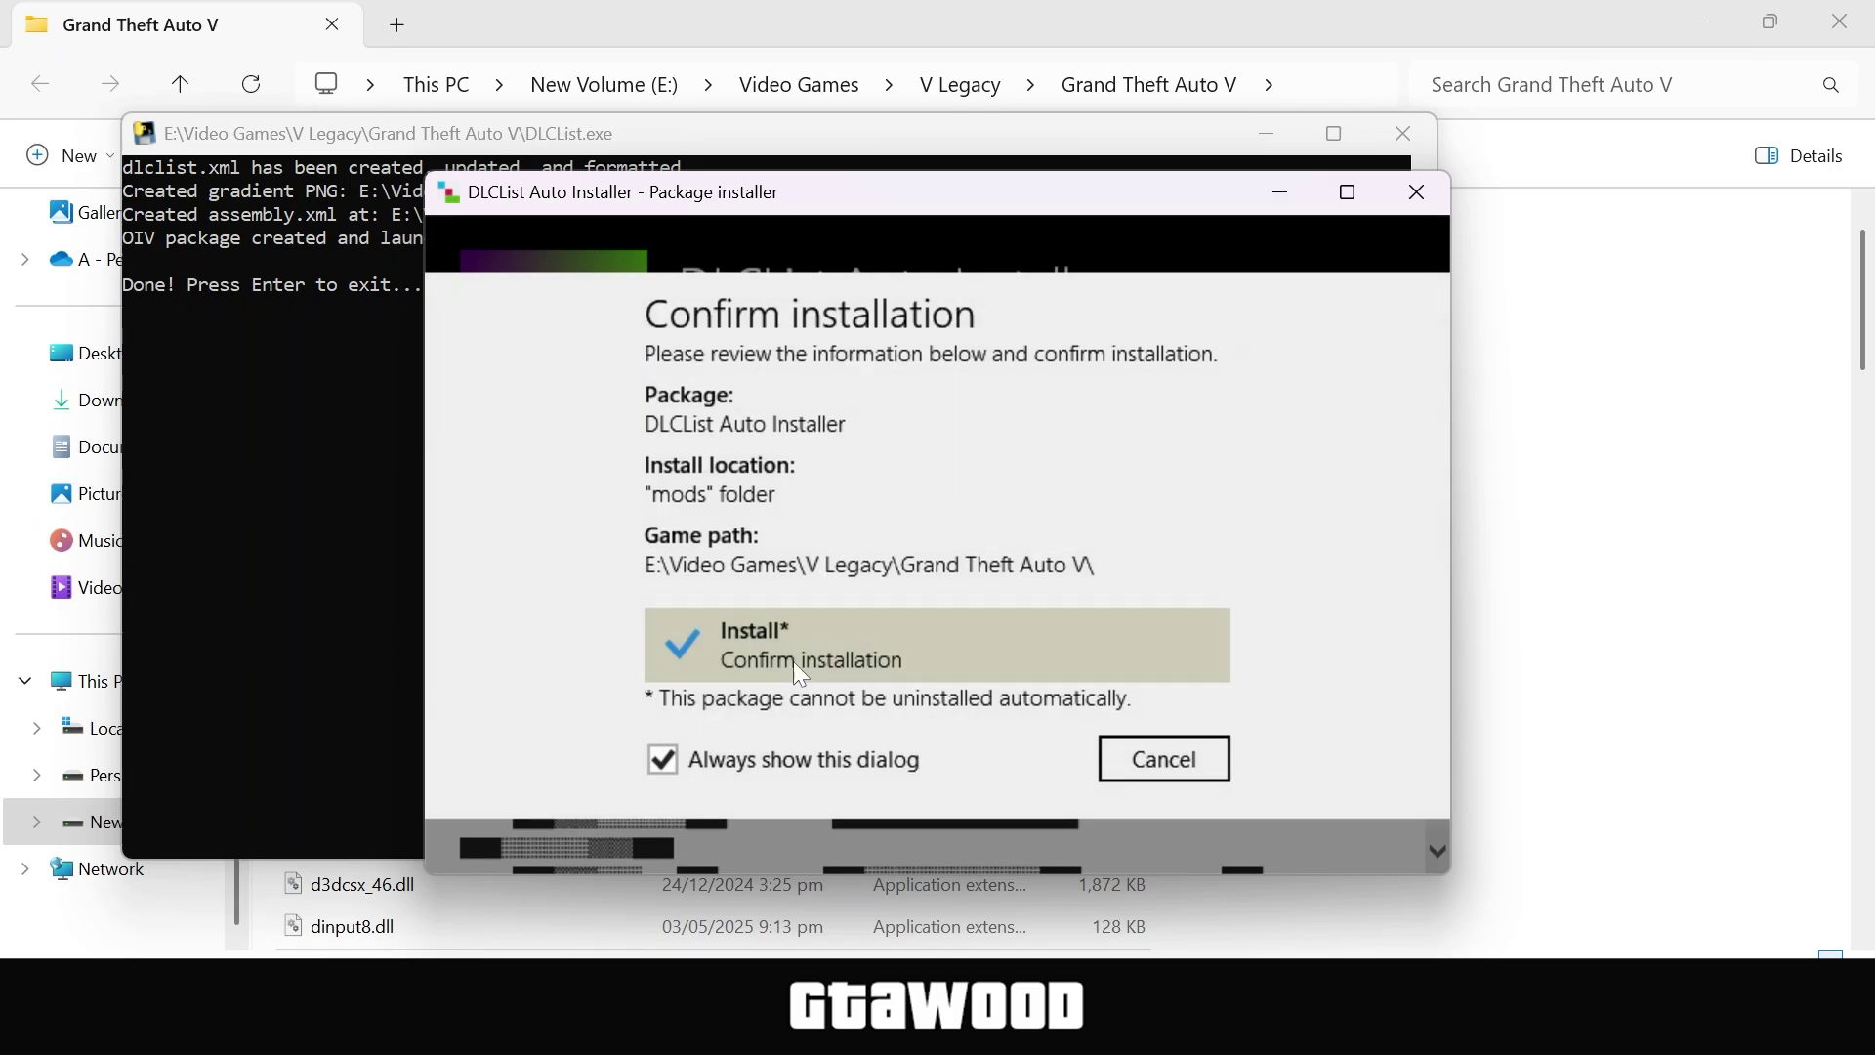
left_click(759, 664)
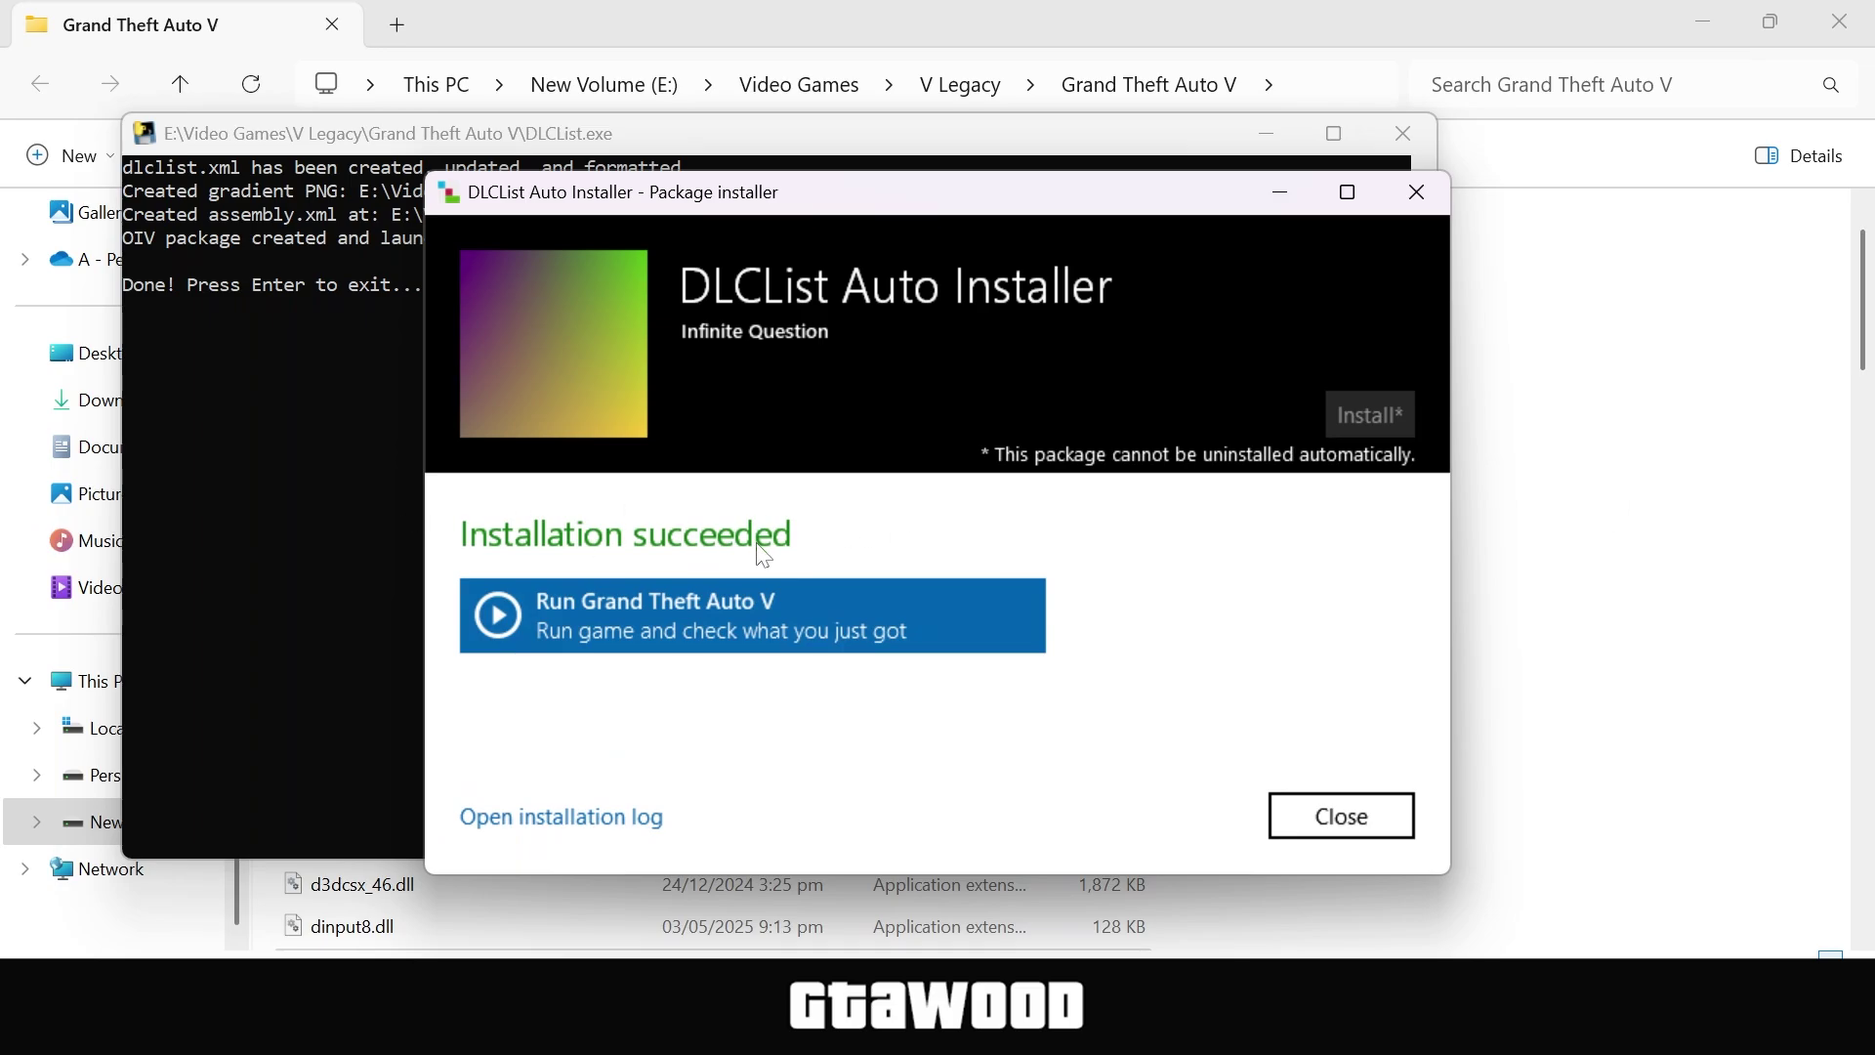
left_click(1330, 816)
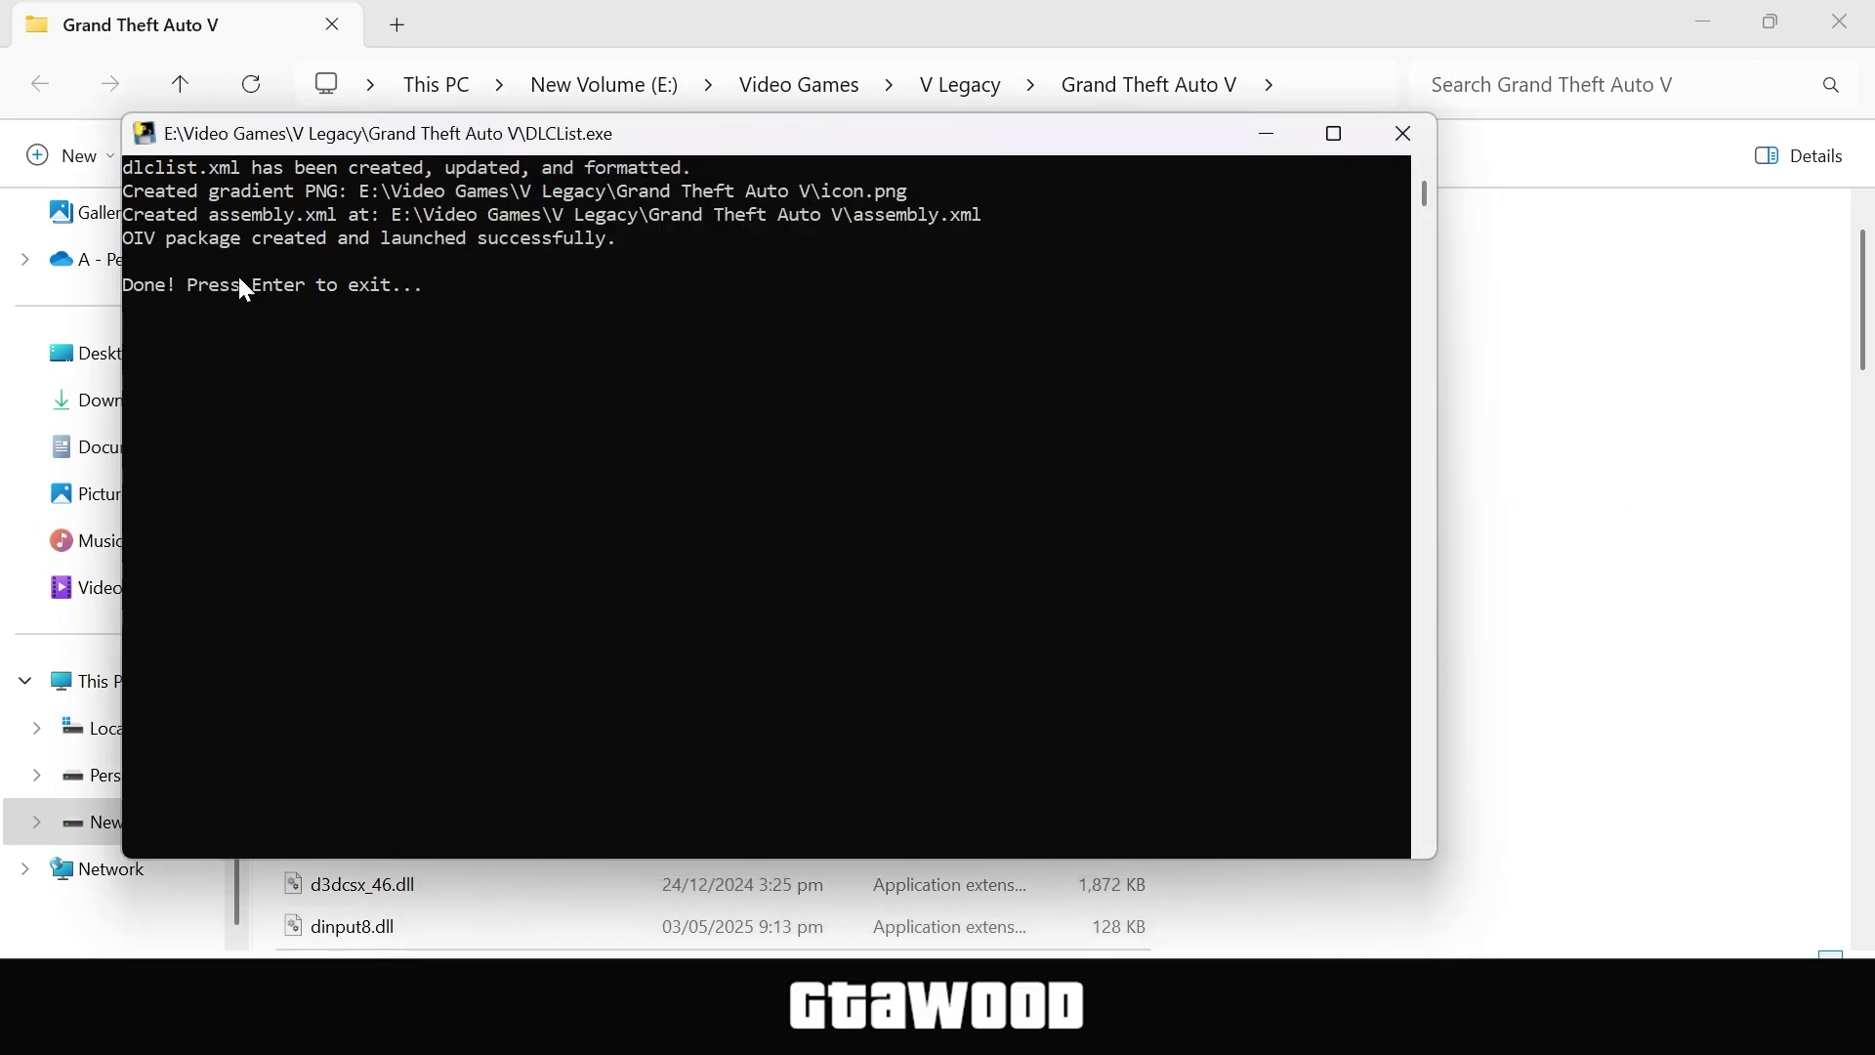
key("Return")
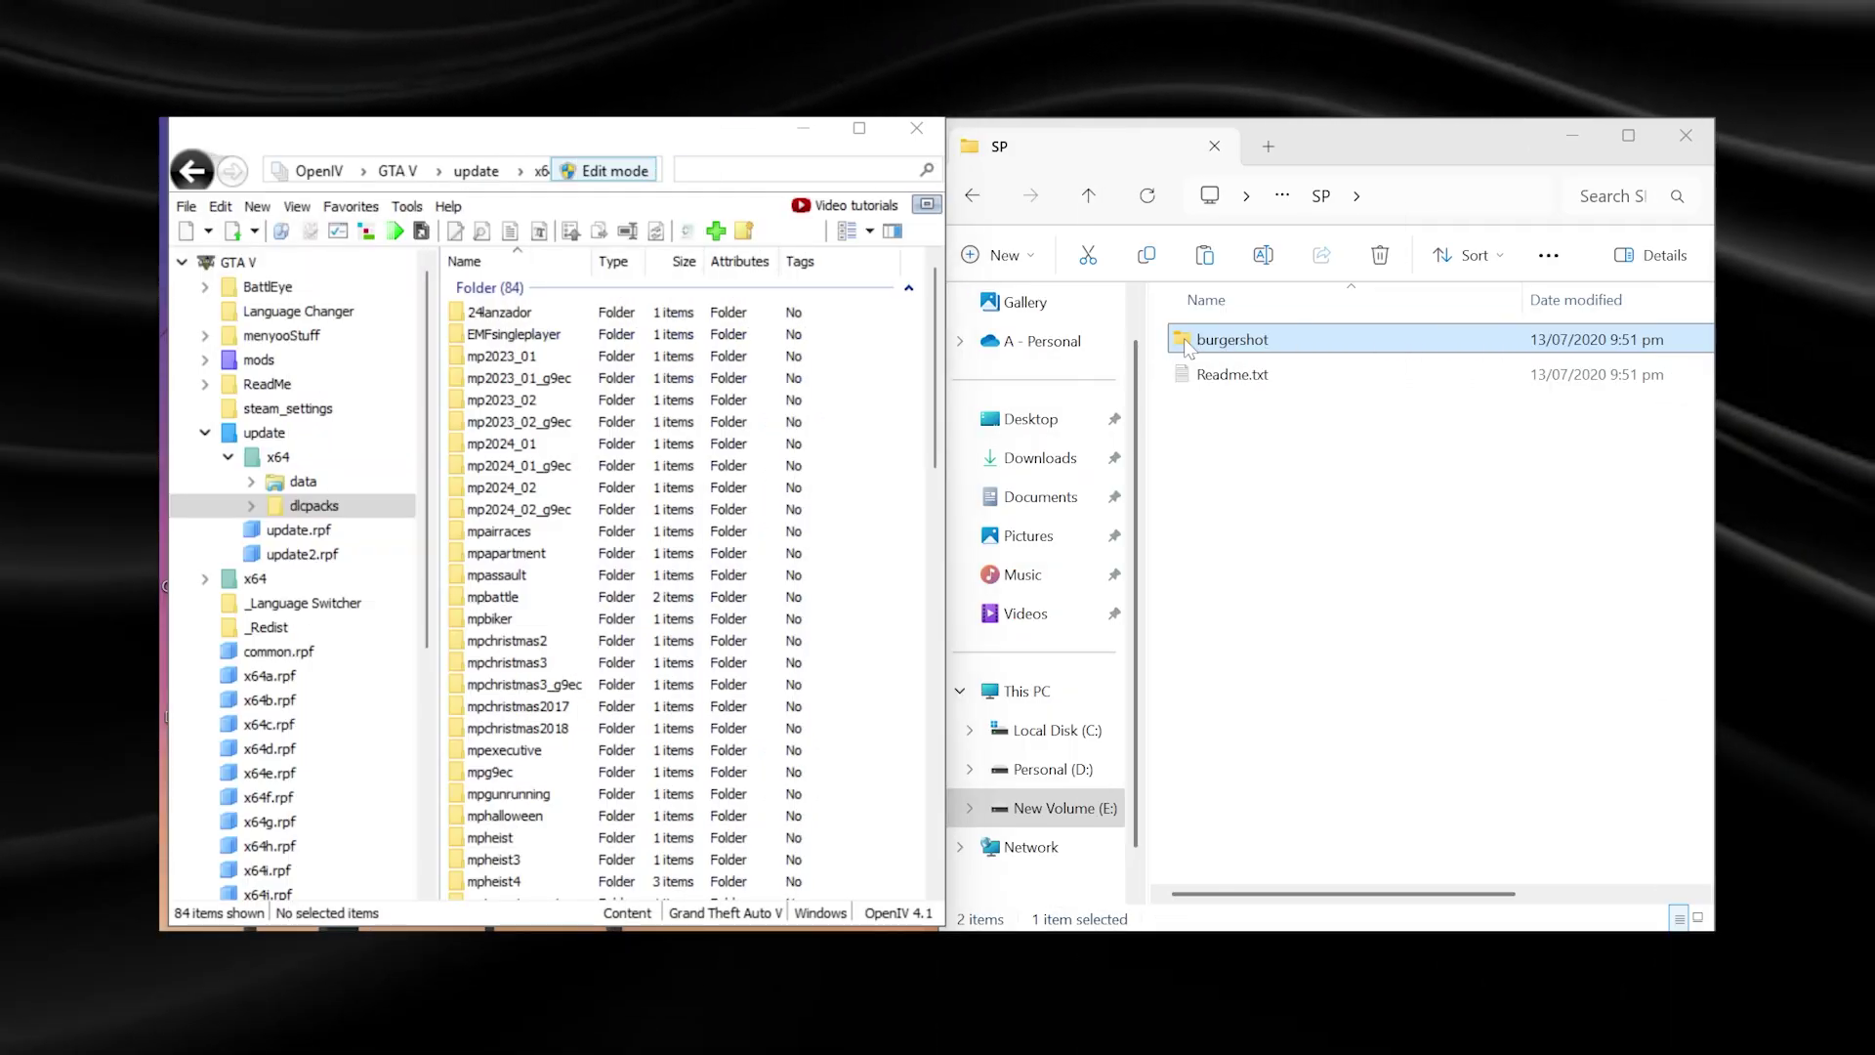
Copy the burgershot folder into update\x64\dlcpacks and highlight the dlcpacks:/burgershot/ line in dlclist.xml.
left_click_drag(1184, 338, 889, 503)
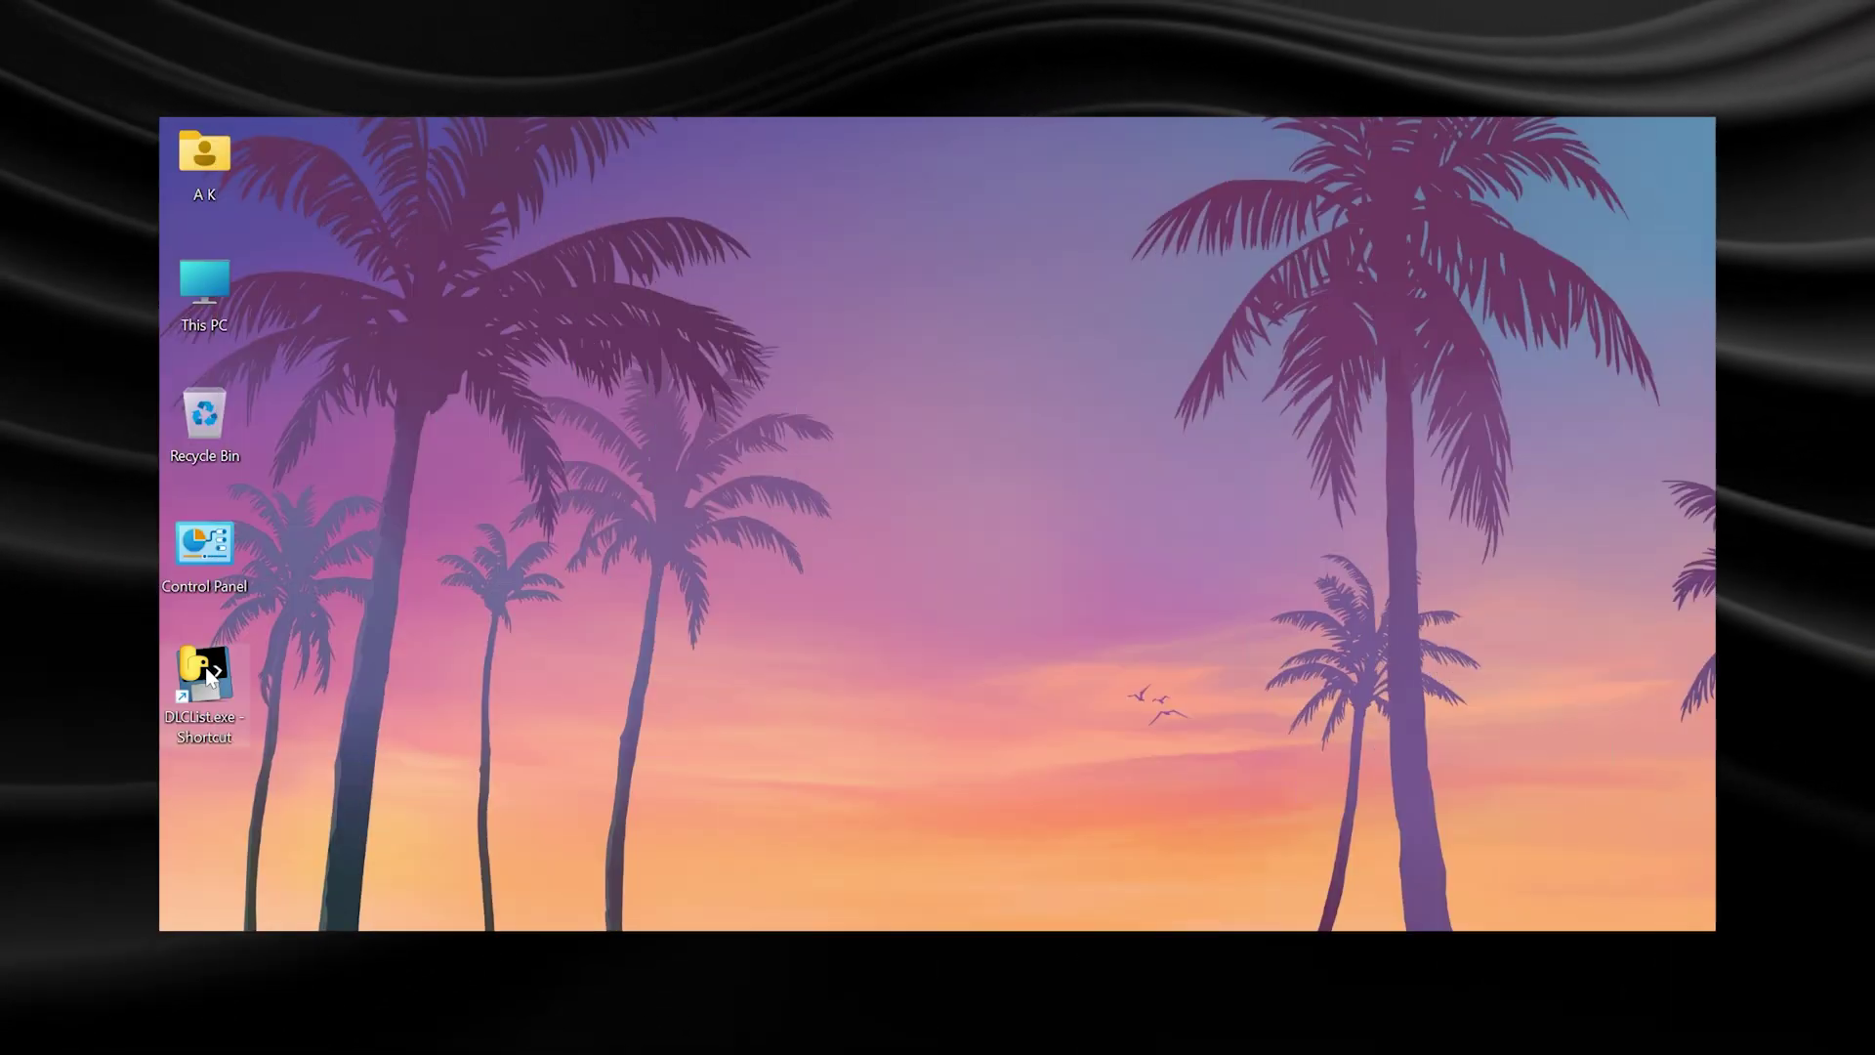
right_click(209, 674)
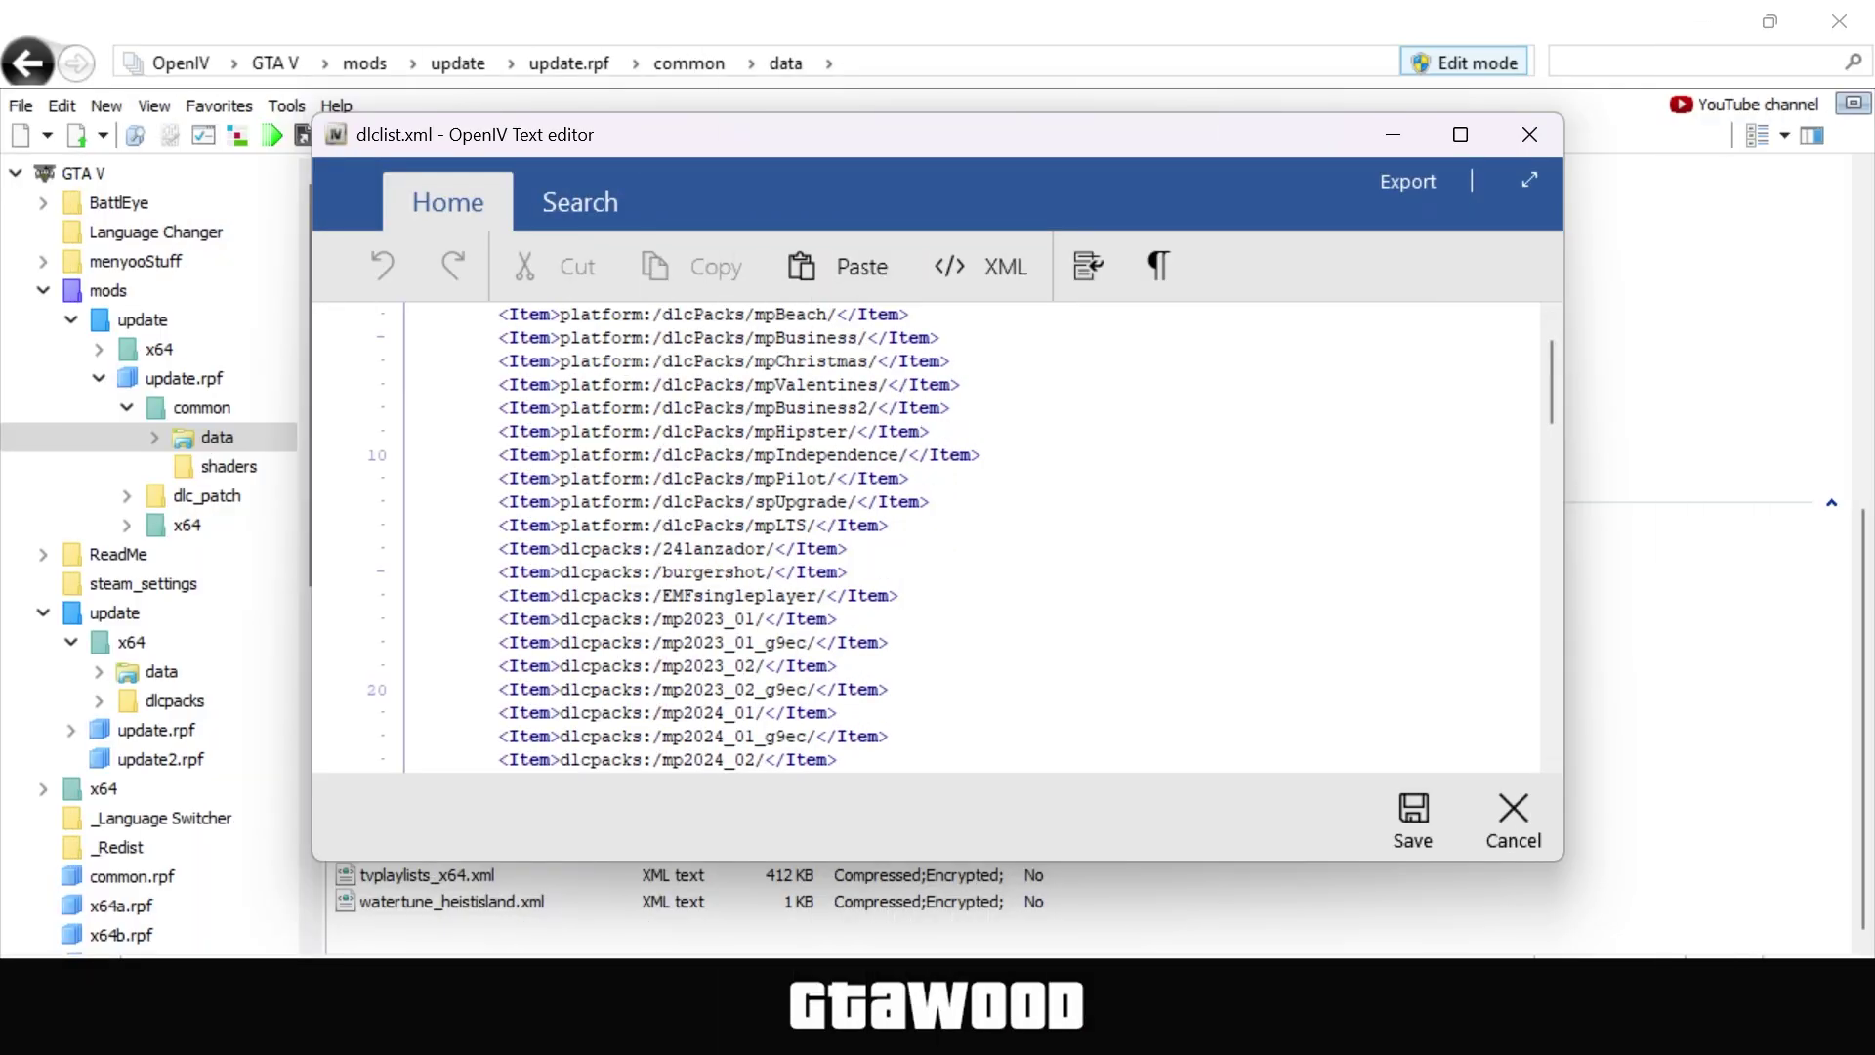
left_click_drag(848, 573, 498, 572)
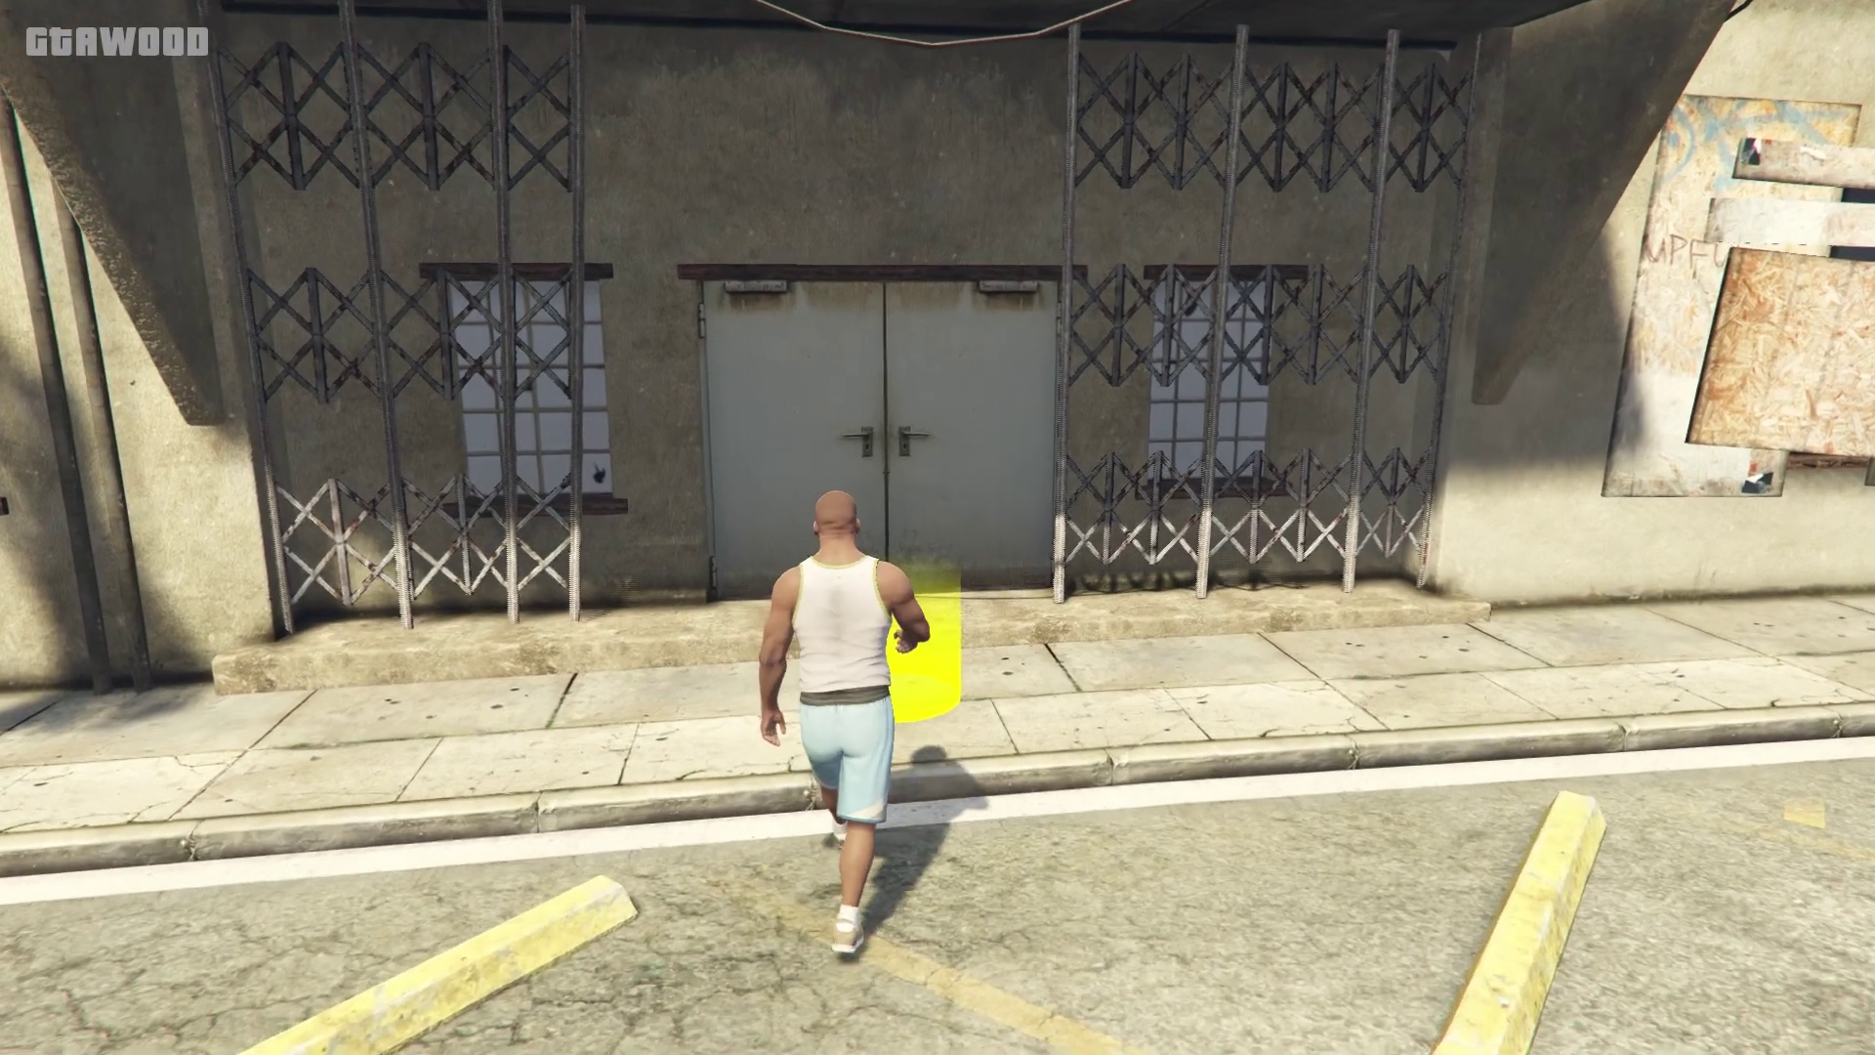
Hire the six-mercenary squad for $6100 at the door, then run over and fire the pistol.
key("e")
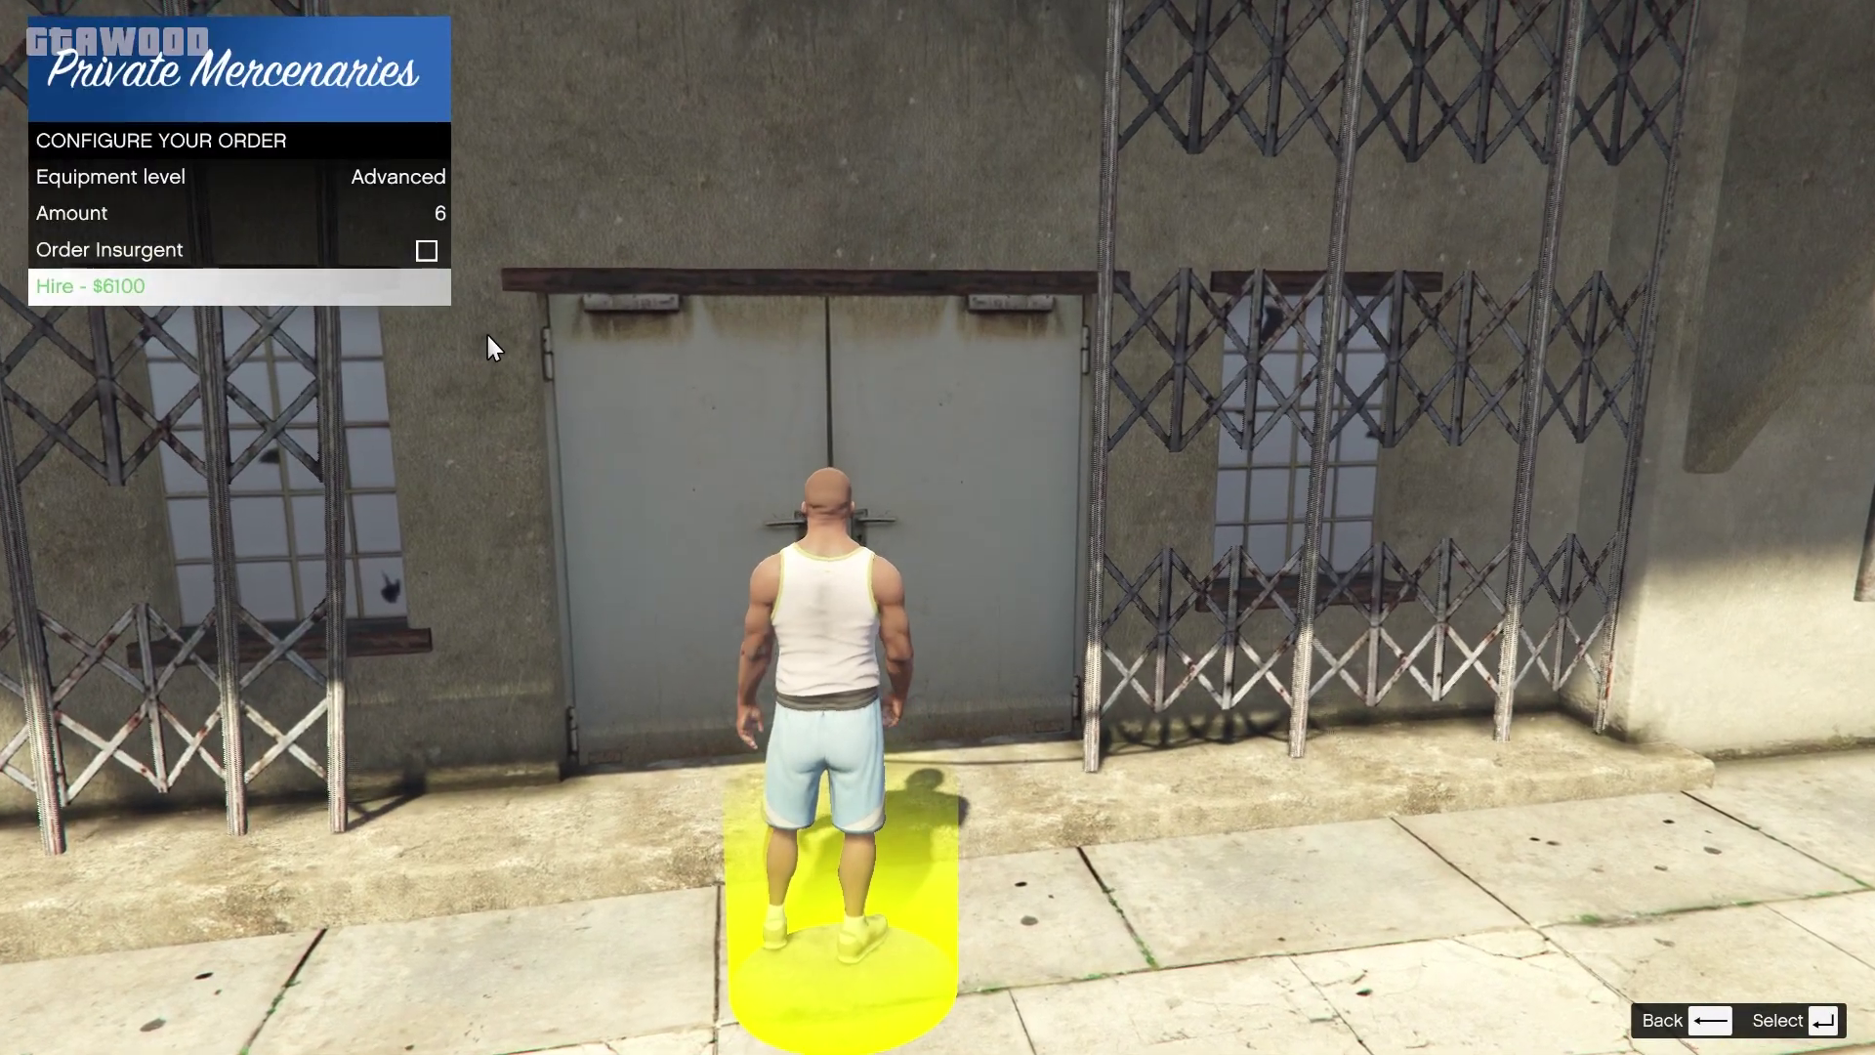
key("Return")
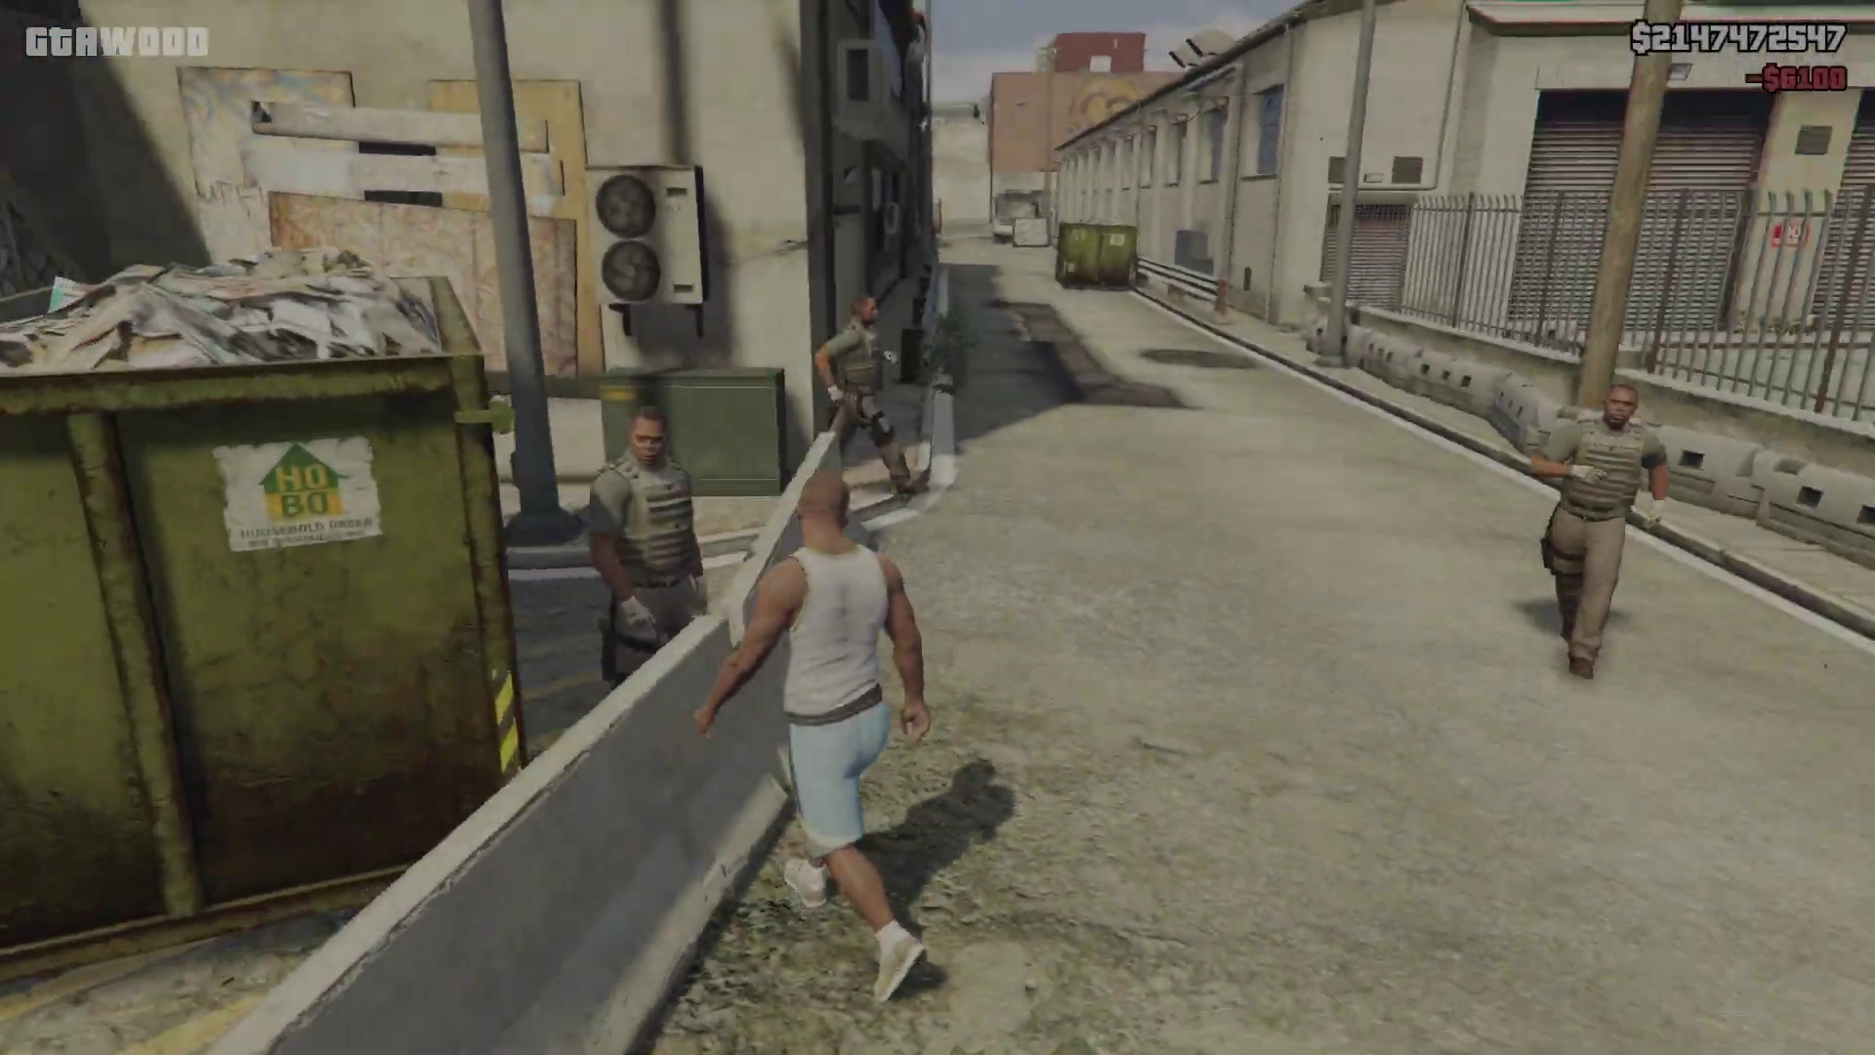
key("w")
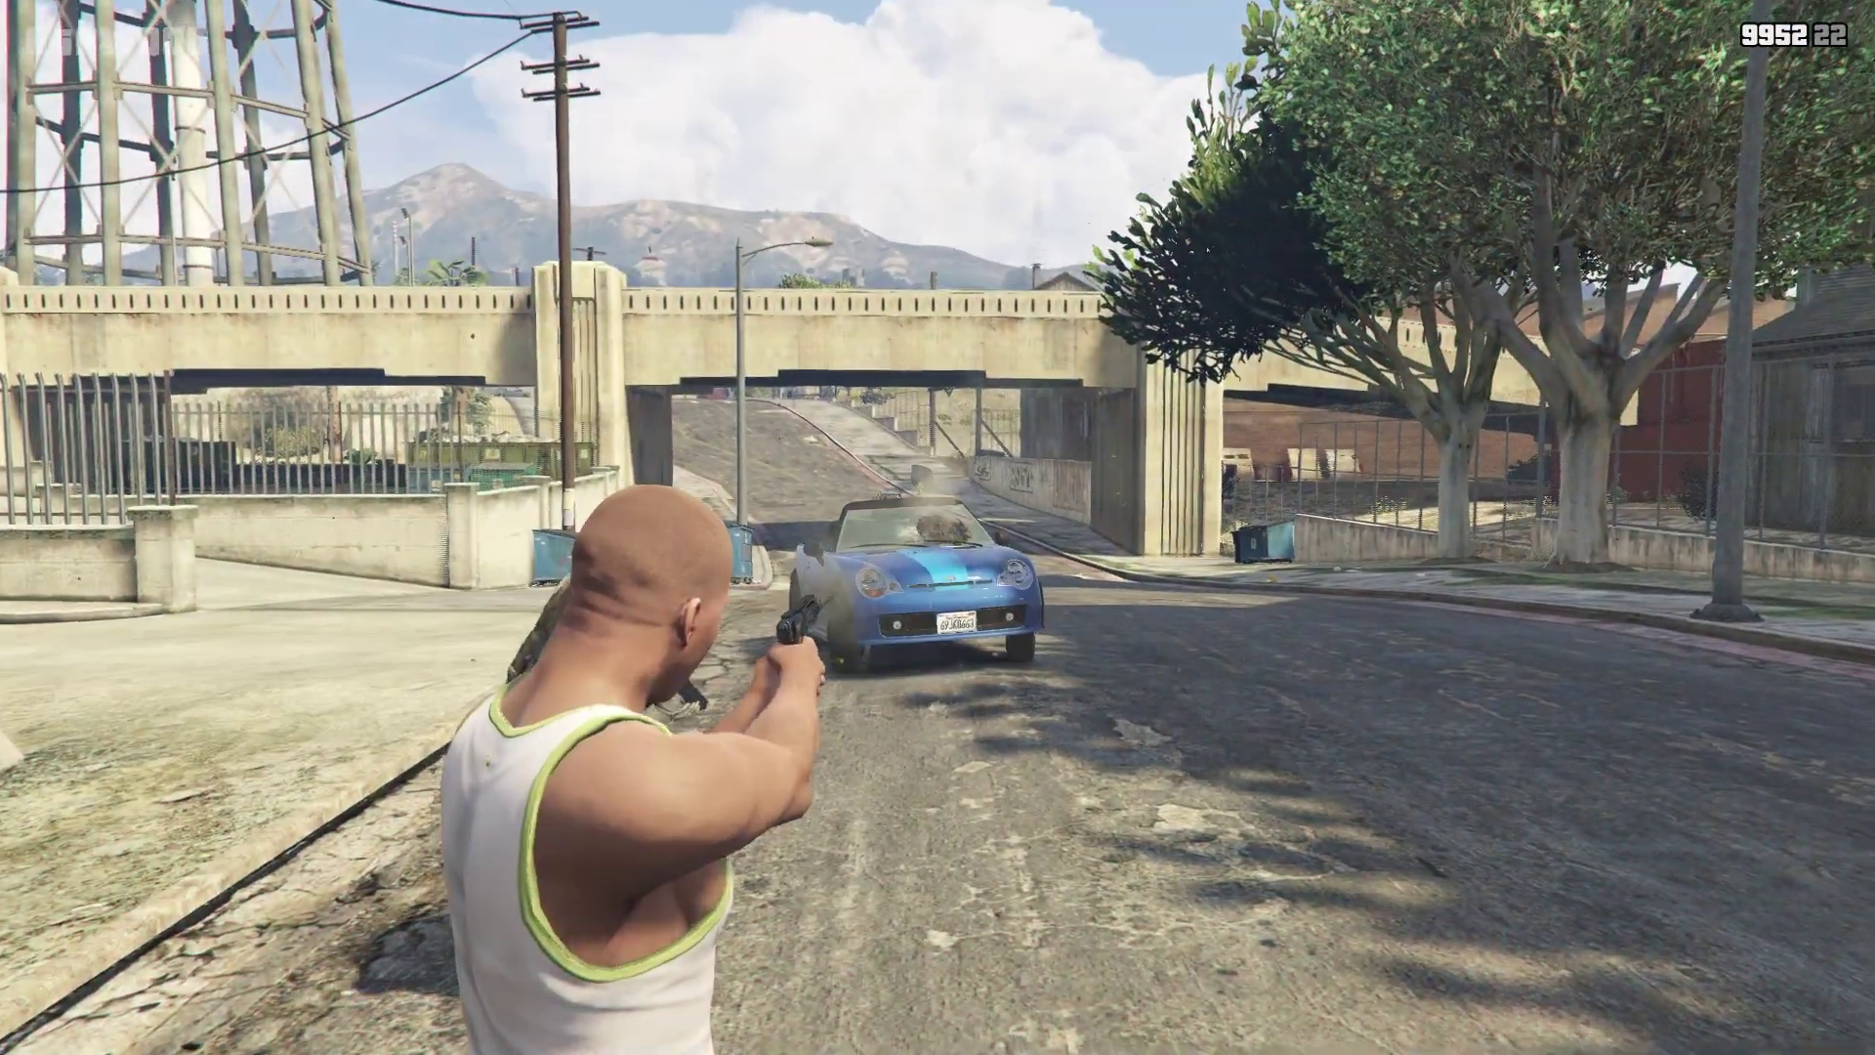
left_click(937, 527)
left_click(937, 527)
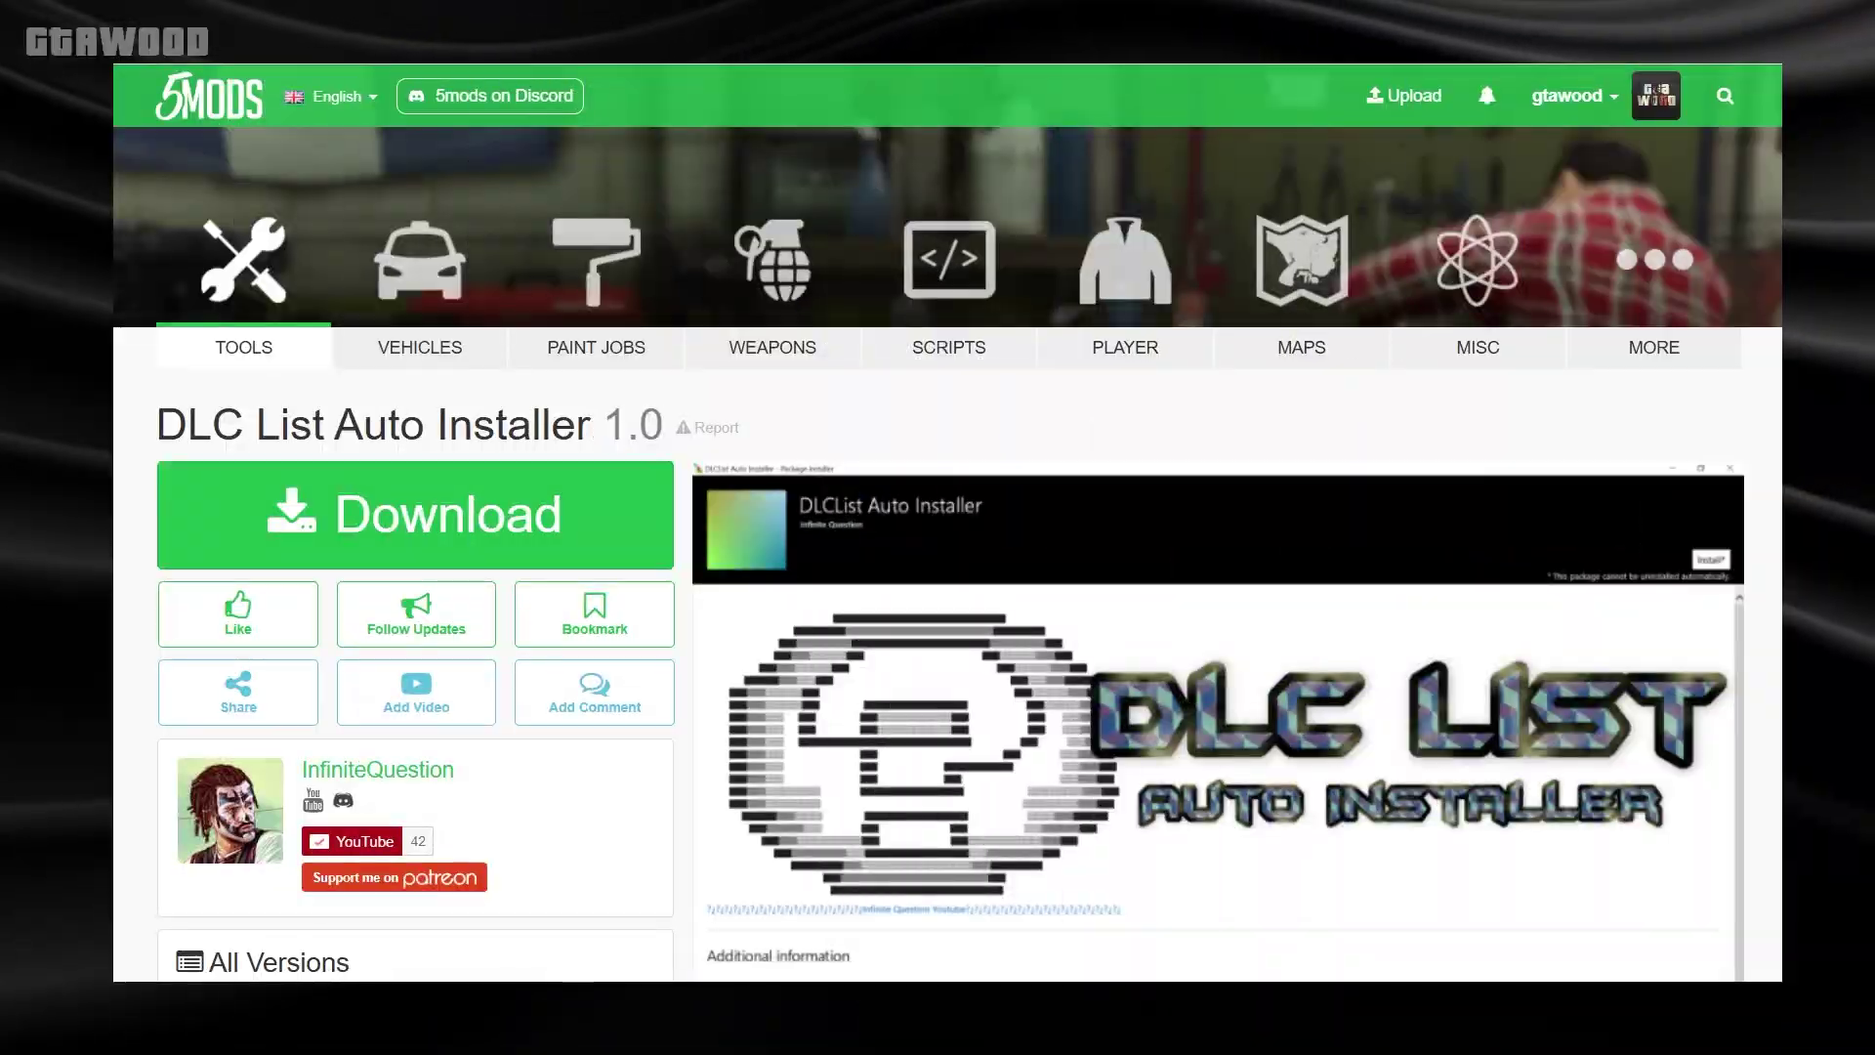
Scroll the DLC List Auto Installer 1.0 page down toward All Versions.
scroll(937, 586, "down", 3)
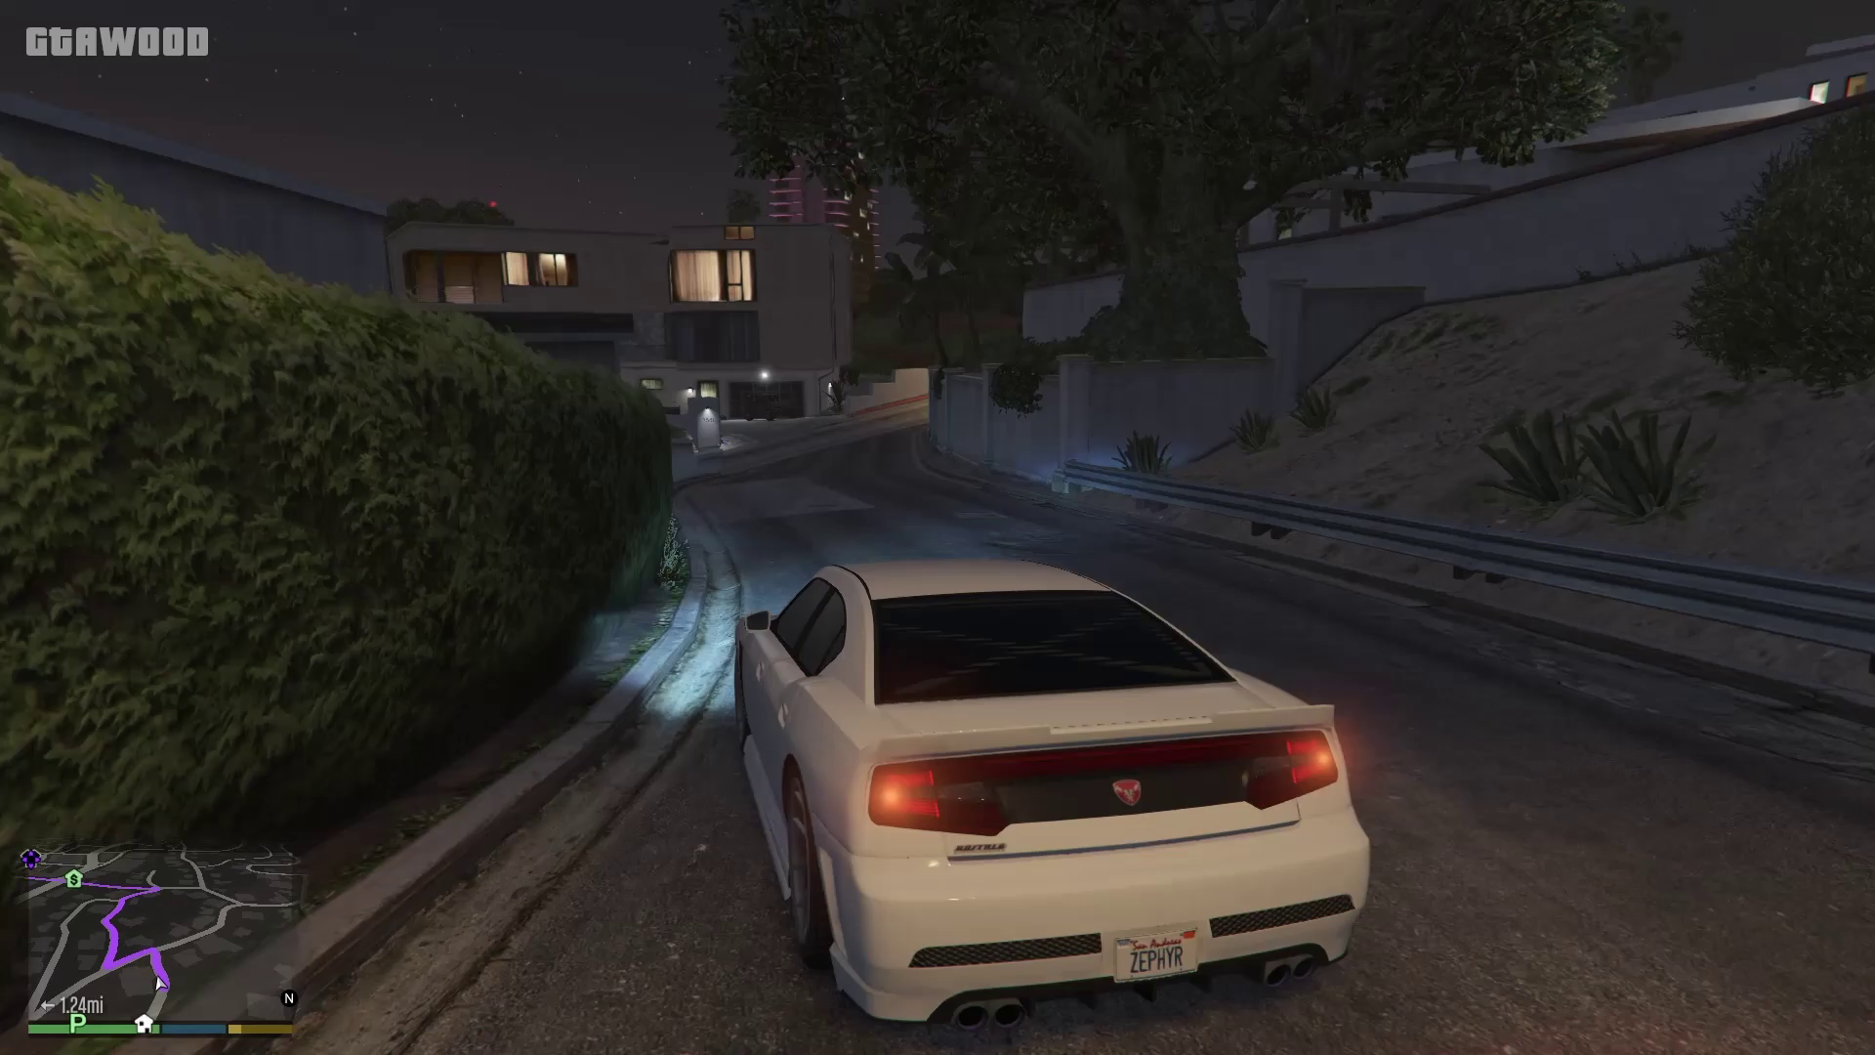
Drive the white Buffalo along the night-time hillside road through Vinewood Hills.
key("s")
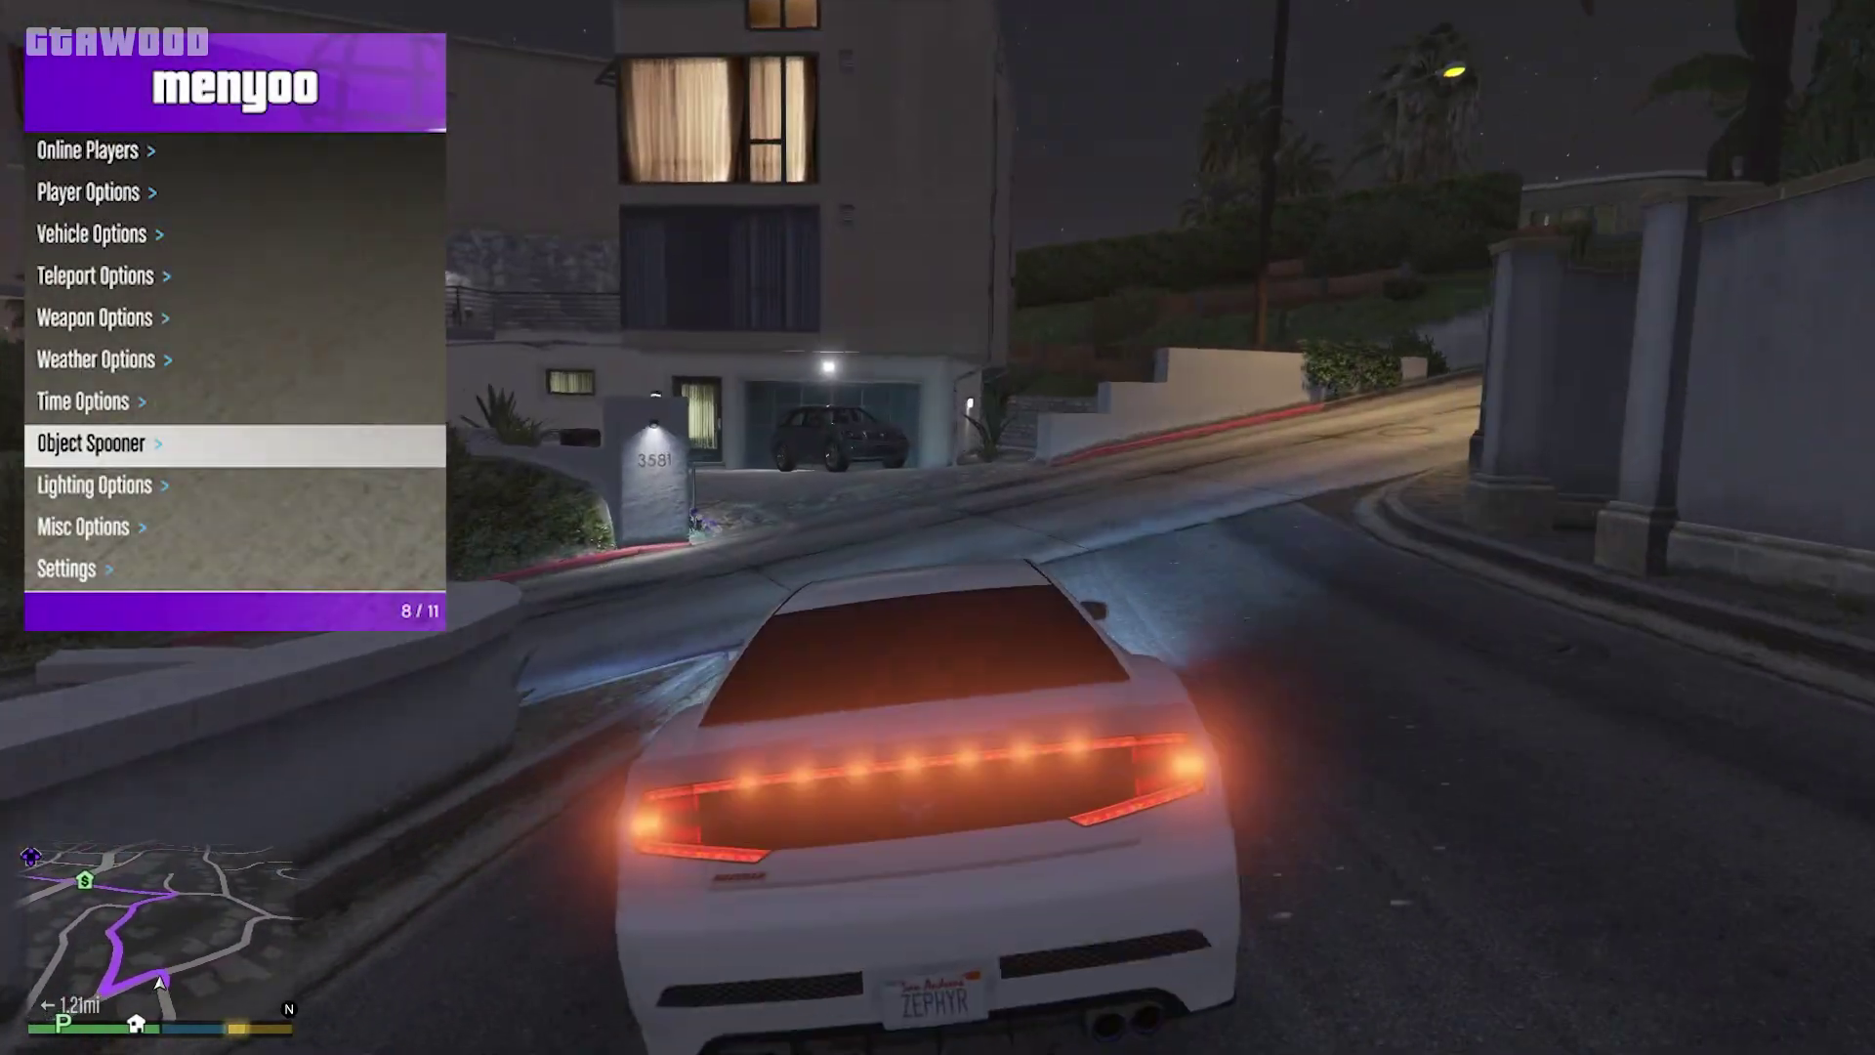